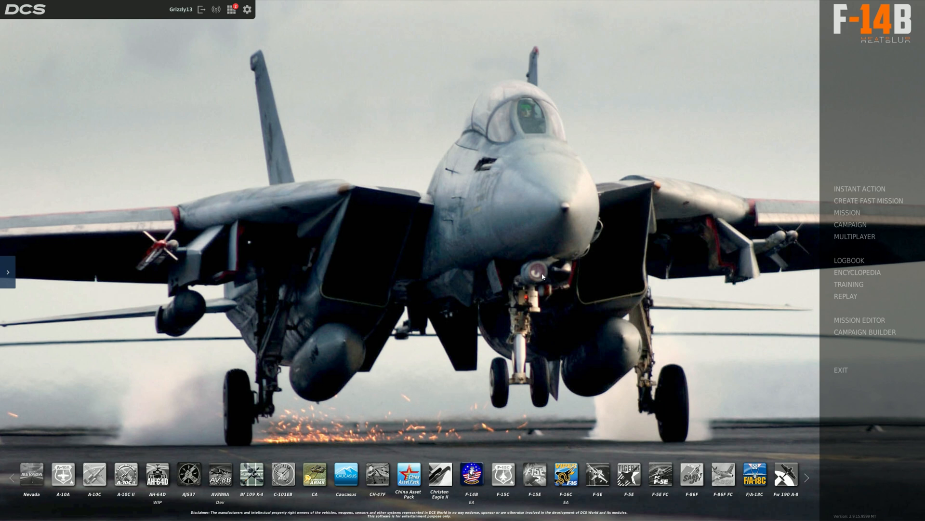
click(860, 320)
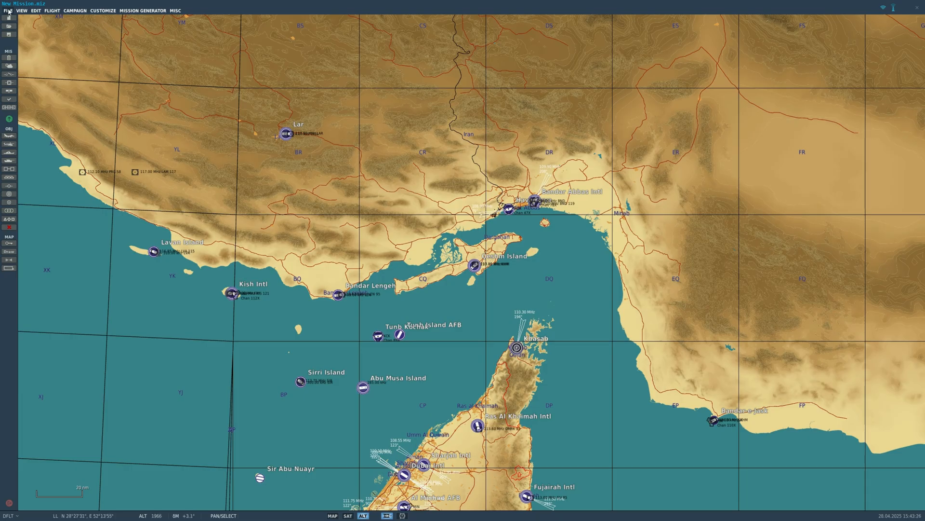
click(9, 11)
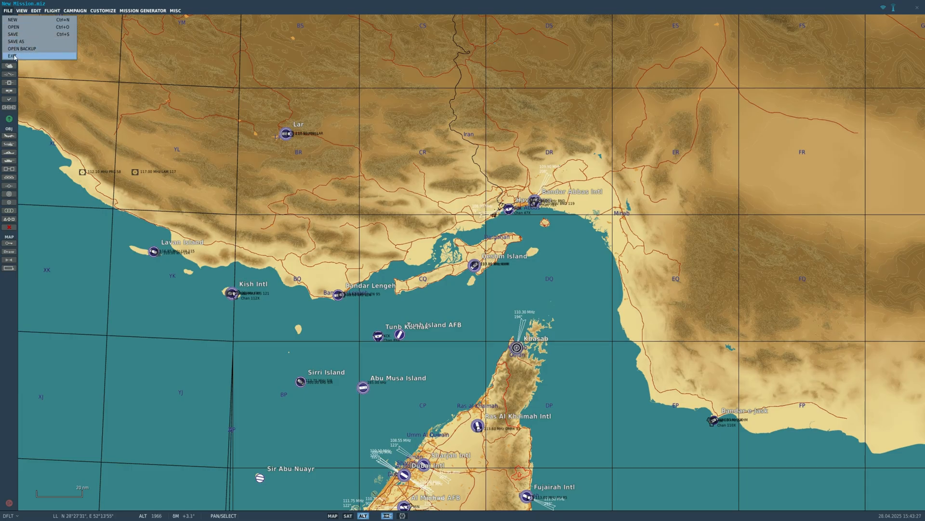
click(13, 56)
click(496, 282)
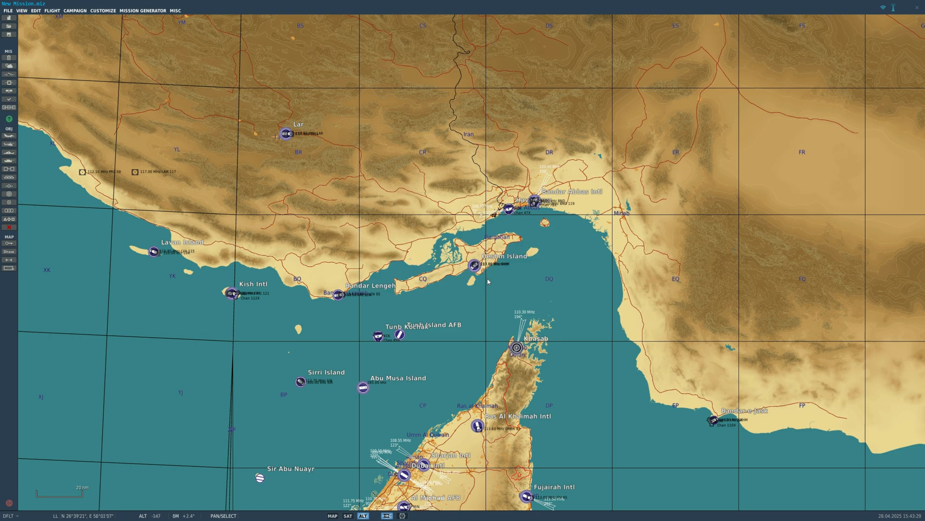
click(8, 11)
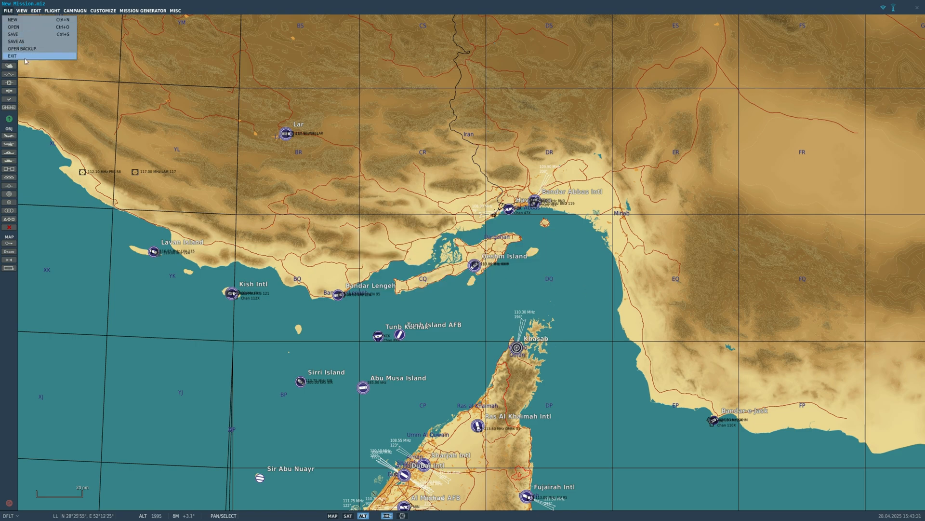
click(13, 56)
click(503, 282)
click(8, 10)
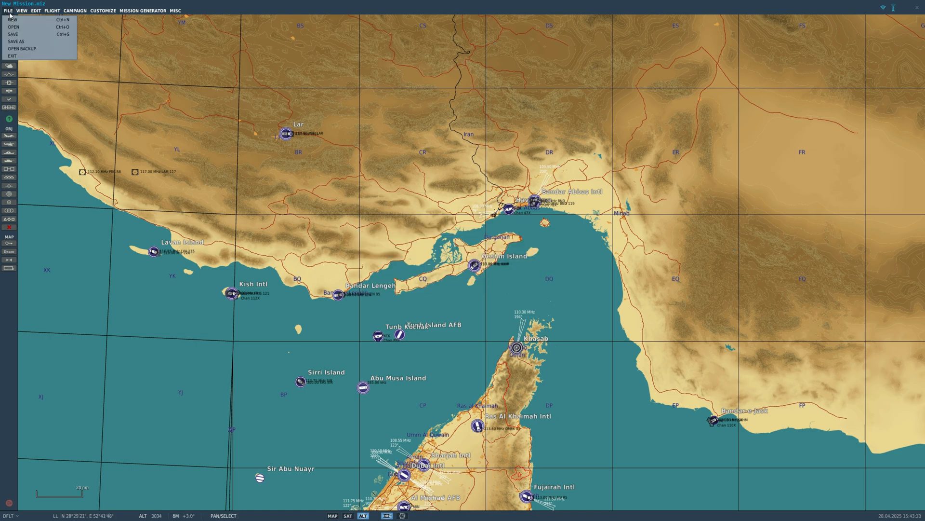
click(9, 11)
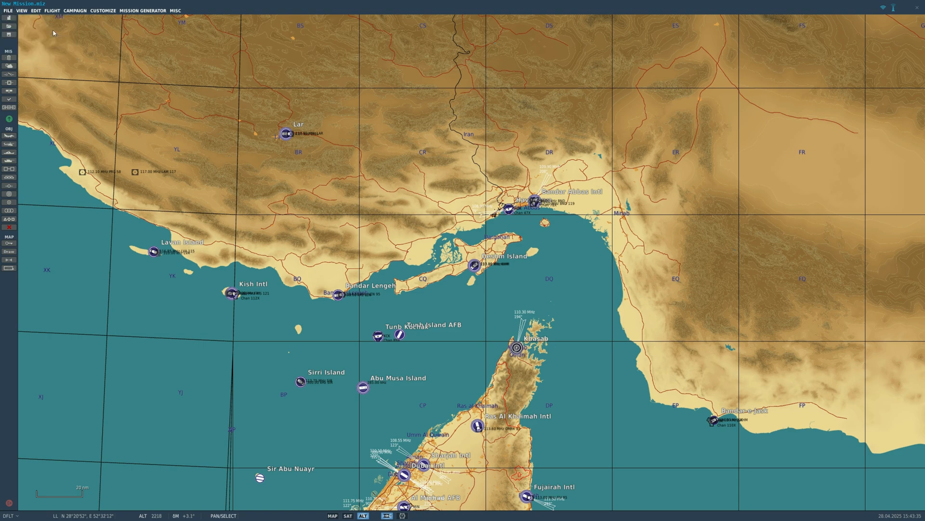
click(9, 11)
click(49, 56)
click(455, 284)
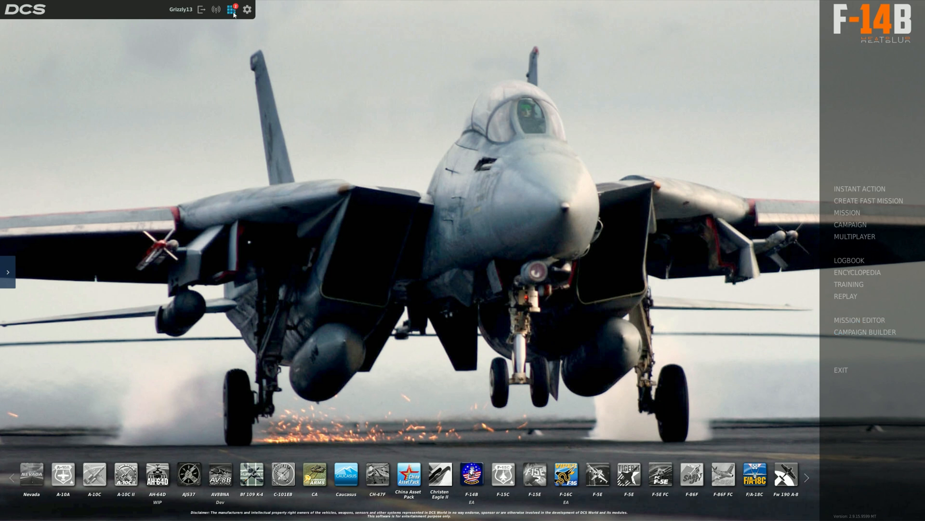
- Open the Mission Editor and start creating a new mission, discarding unsaved changes
click(418, 475)
click(848, 320)
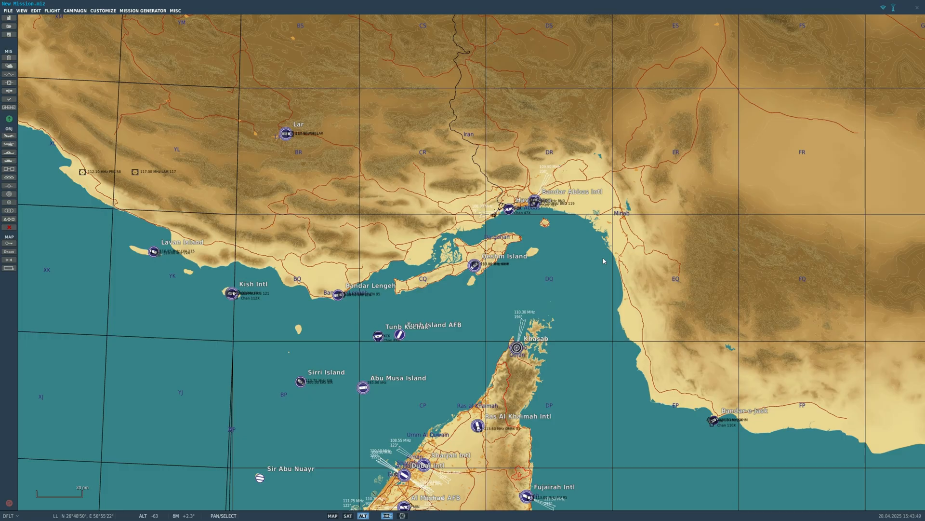
click(9, 17)
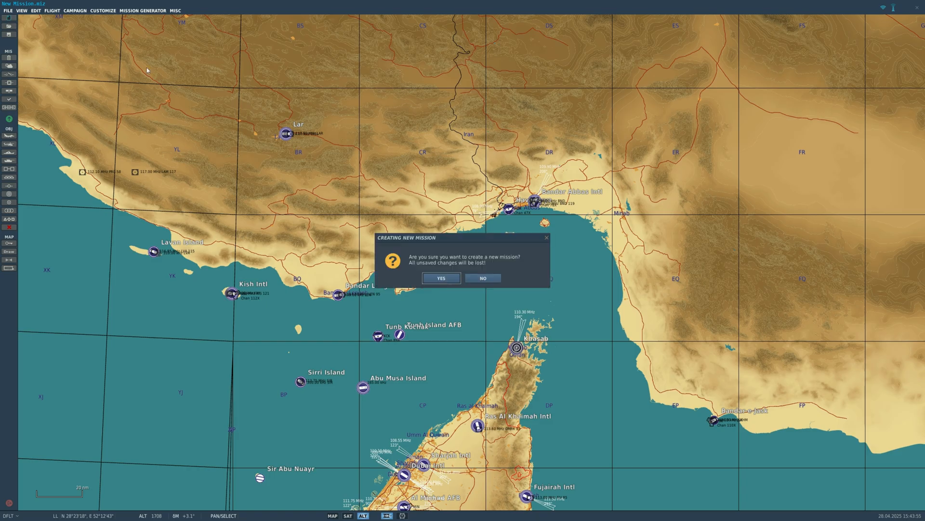
click(442, 279)
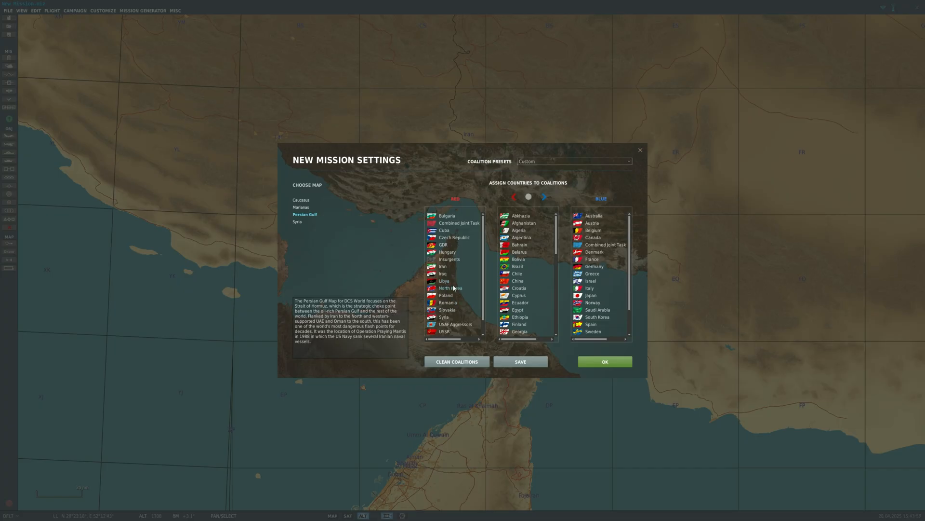
- Examine which countries are listed under the red, neutral and blue coalitions in the new mission settings
scroll(475, 274, down, 2)
scroll(467, 309, up, 2)
scroll(529, 280, down, 20)
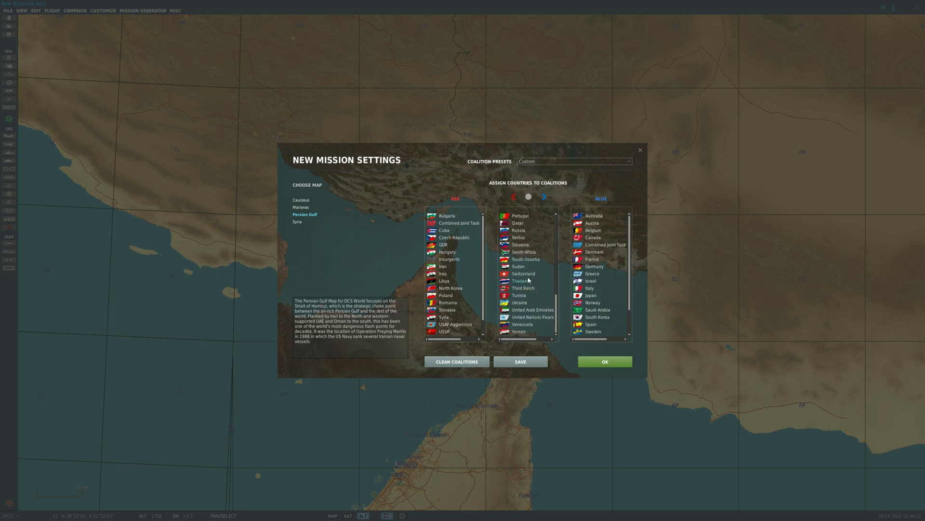
scroll(529, 280, up, 20)
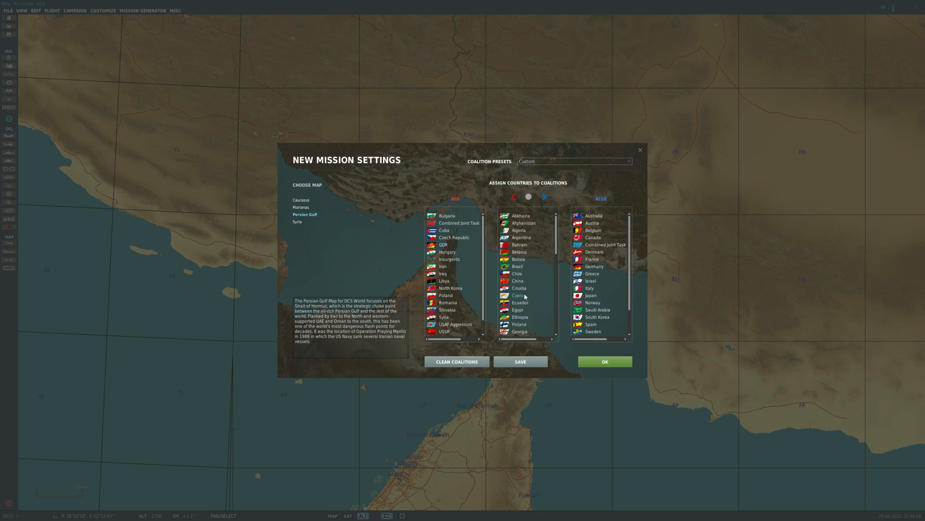
scroll(526, 296, down, 20)
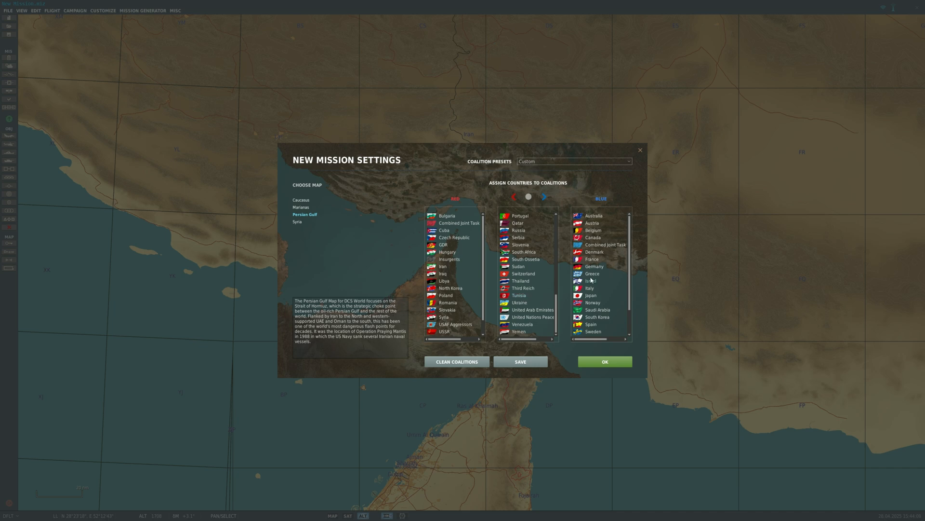
scroll(591, 278, down, 5)
scroll(596, 326, up, 5)
scroll(520, 294, up, 12)
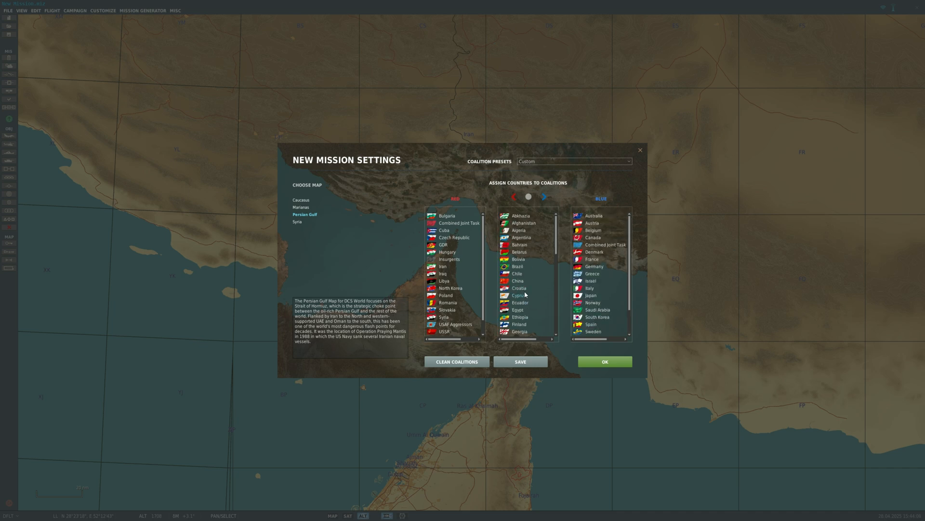
scroll(519, 293, down, 12)
scroll(518, 297, up, 12)
scroll(516, 299, down, 12)
scroll(515, 303, up, 12)
scroll(529, 298, down, 5)
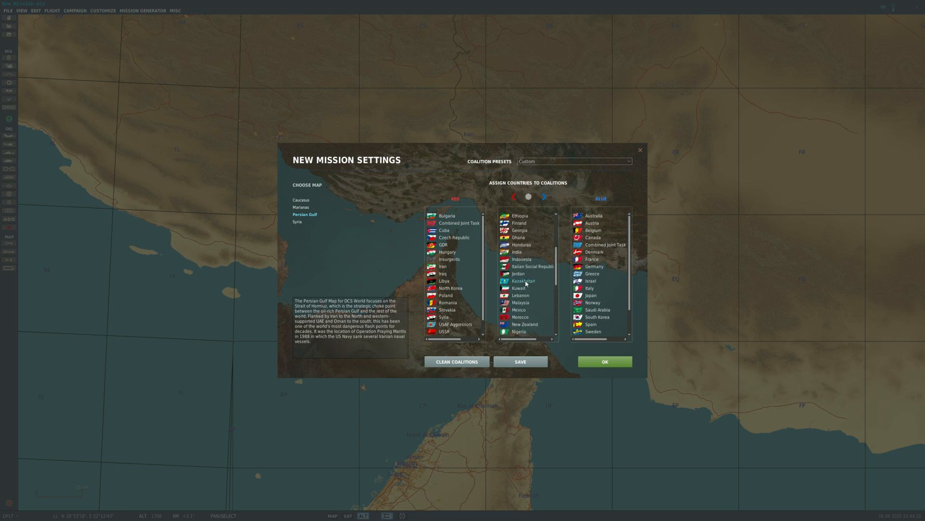
scroll(527, 281, up, 5)
scroll(600, 265, down, 2)
scroll(529, 279, down, 7)
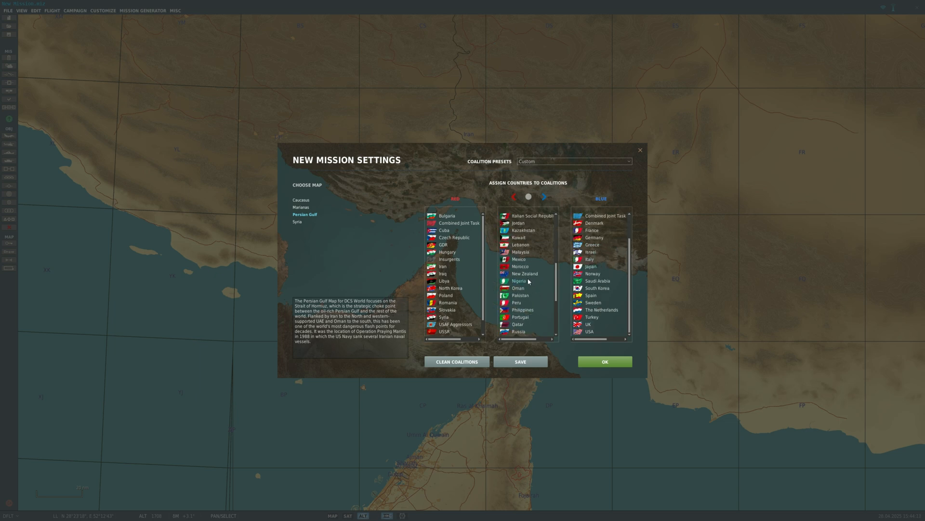
scroll(529, 281, up, 8)
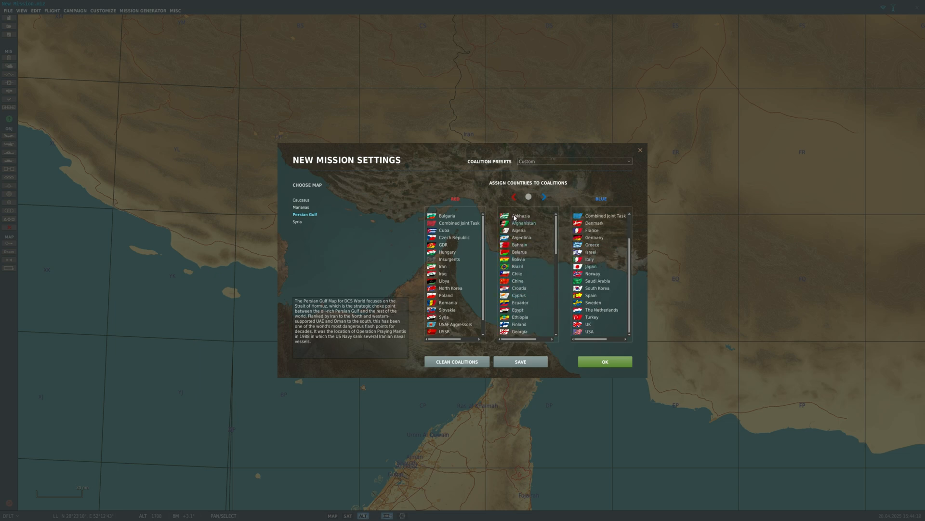
scroll(524, 260, down, 8)
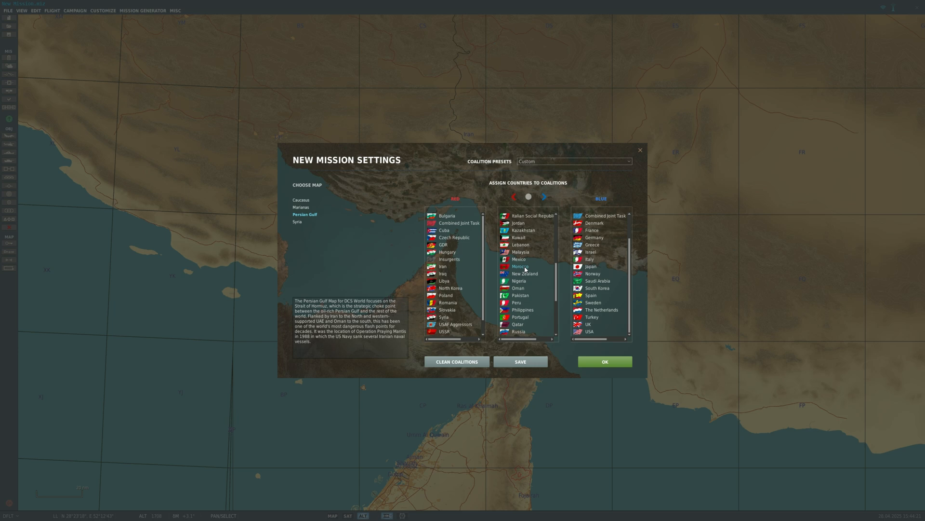
scroll(526, 270, down, 5)
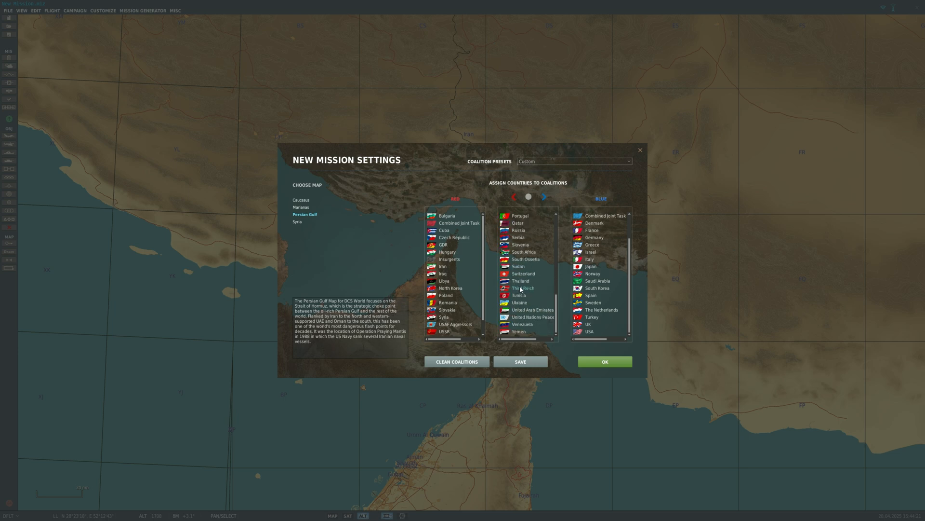
click(519, 252)
scroll(475, 241, down, 1)
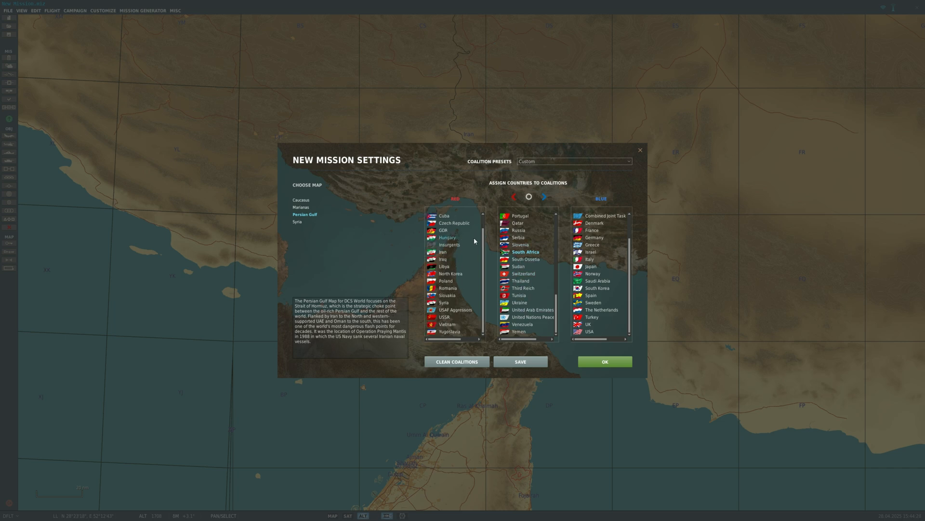
scroll(458, 306, up, 1)
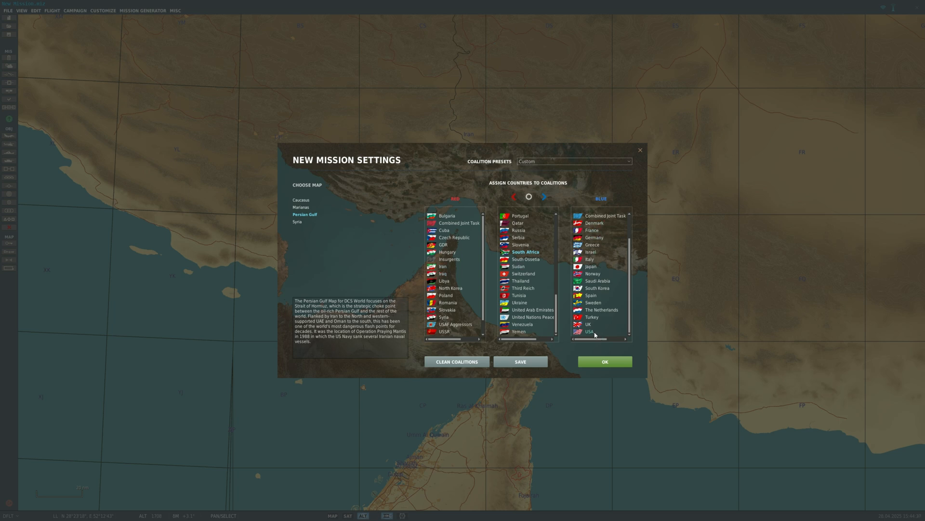
scroll(600, 327, up, 2)
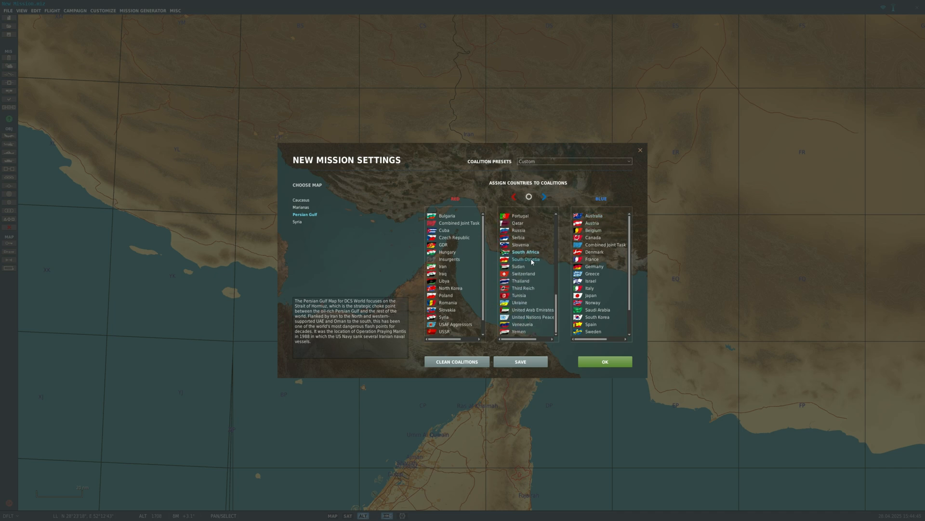
scroll(526, 266, up, 15)
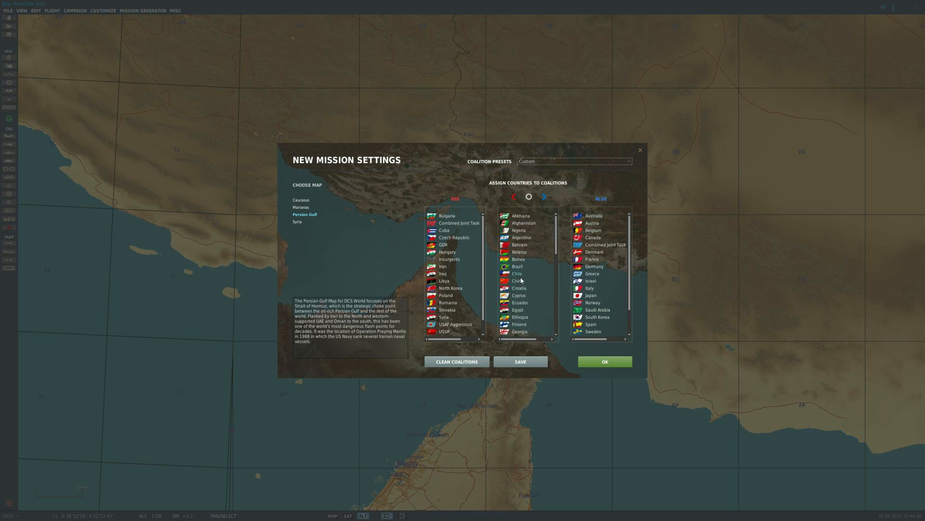
- Assign Cyprus from the neutral countries to the red coalition
click(521, 296)
scroll(525, 289, down, 1)
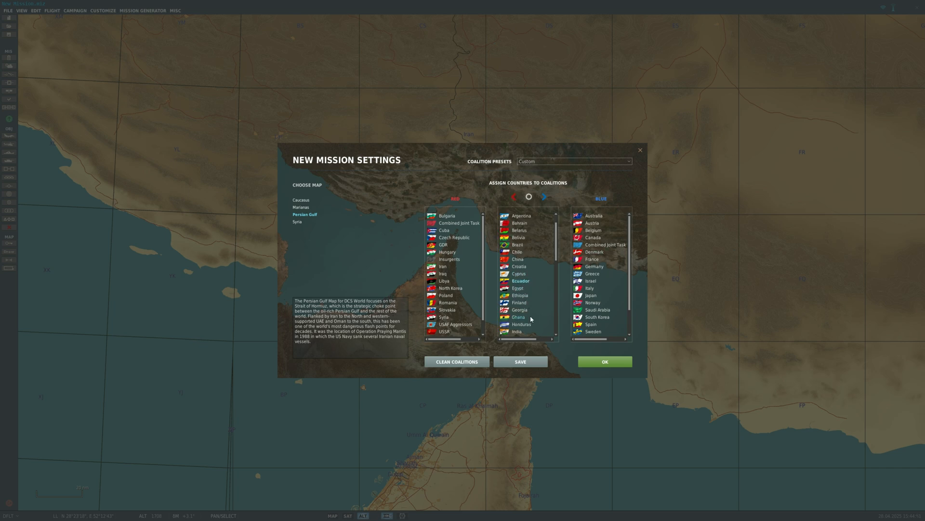
click(520, 274)
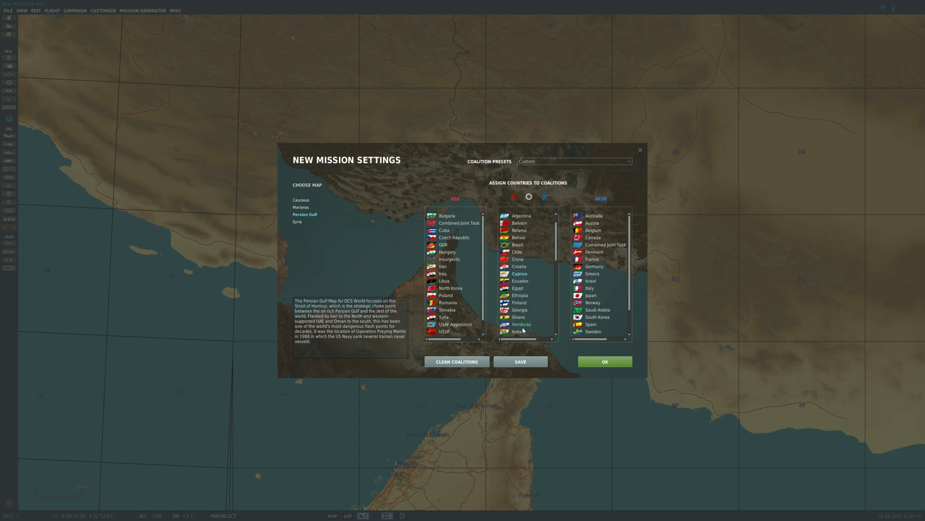
click(514, 198)
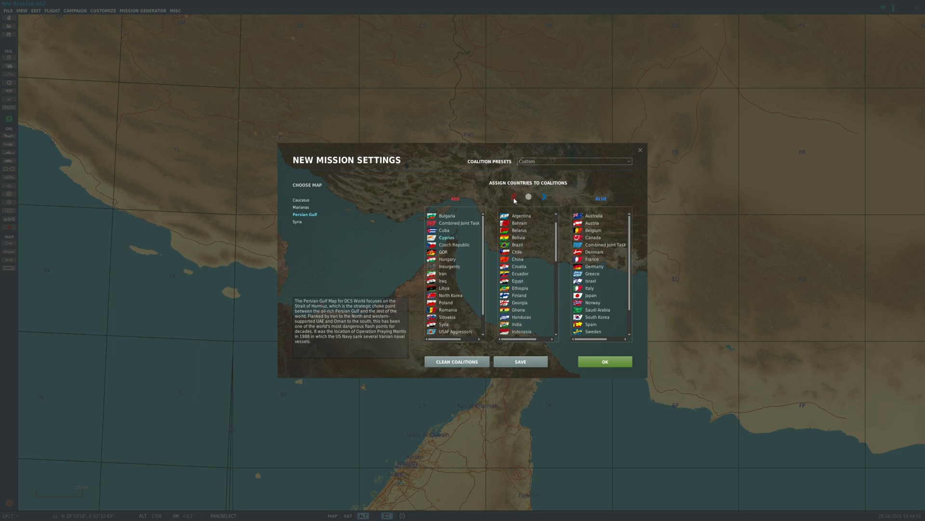
- Assign Switzerland from the neutral countries to the blue coalition
scroll(528, 241, down, 8)
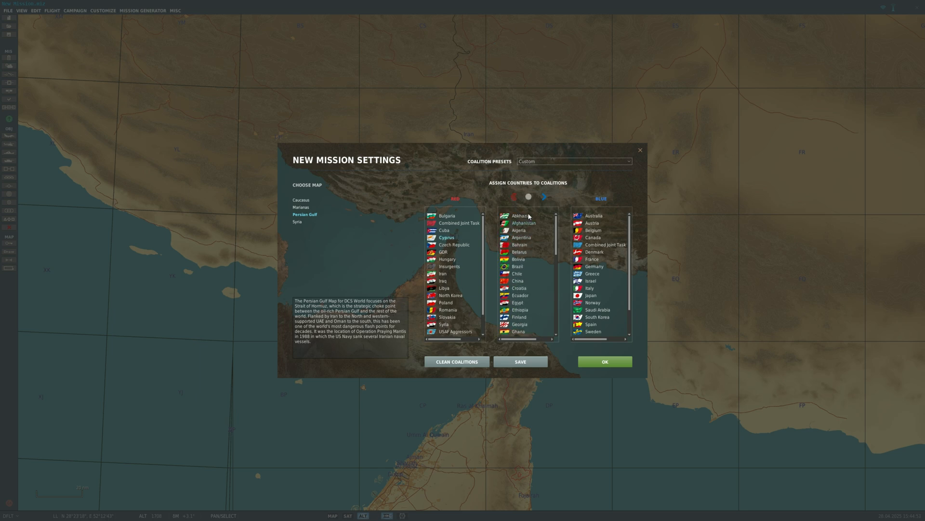
click(524, 303)
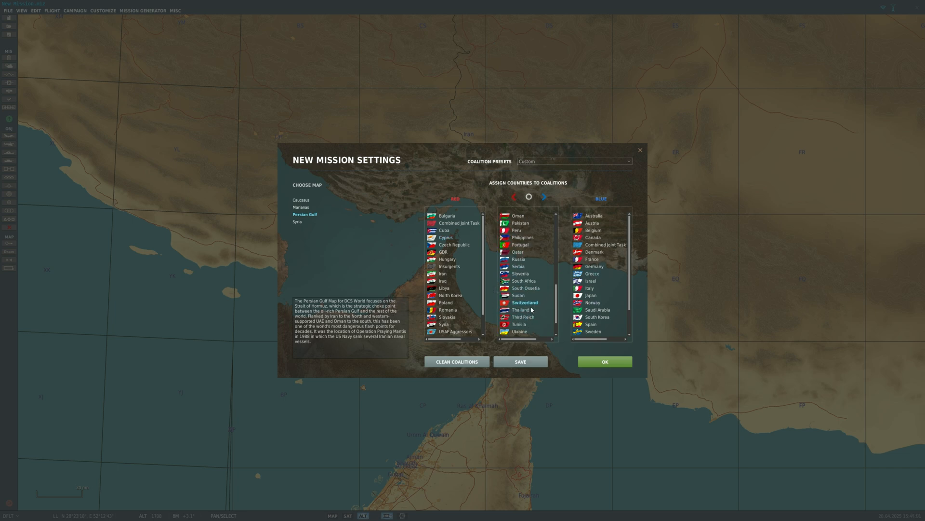
scroll(532, 310, down, 2)
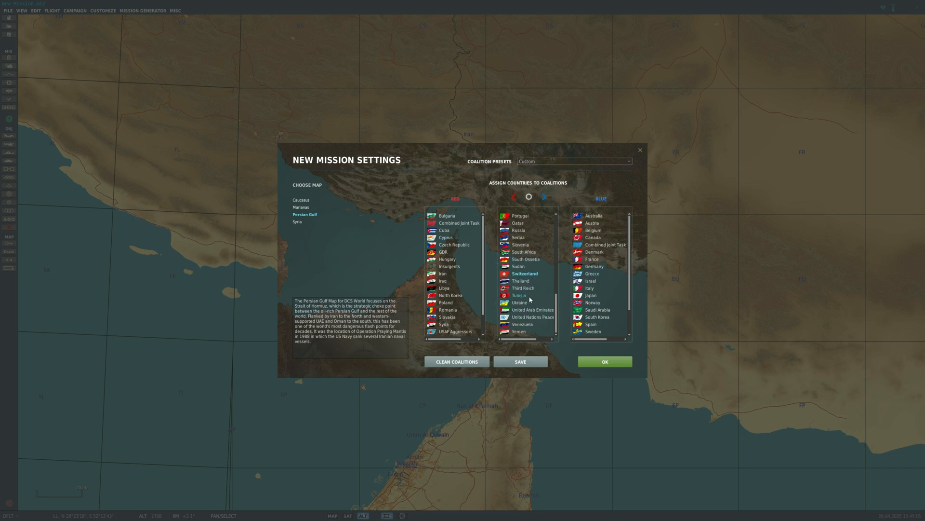
click(545, 197)
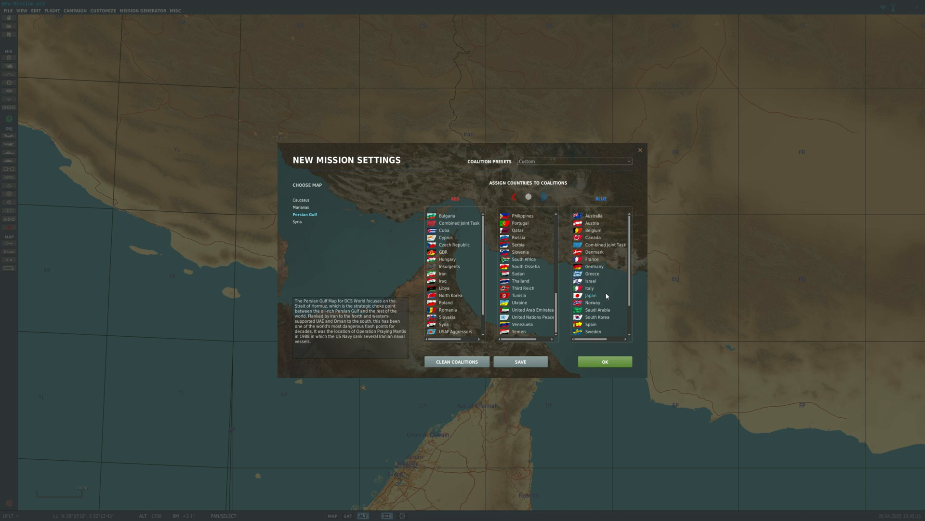
- Move Switzerland out of the blue coalition back to the neutral countries
scroll(608, 325, down, 2)
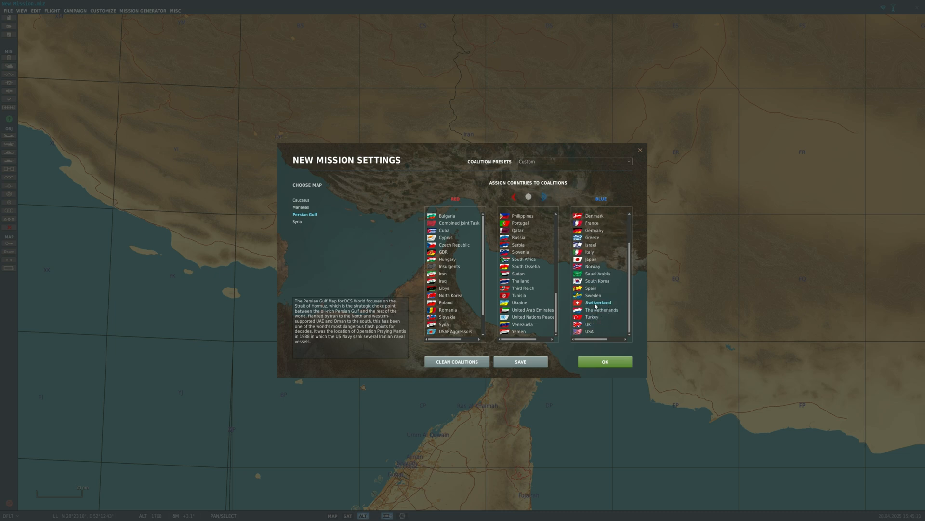
click(597, 310)
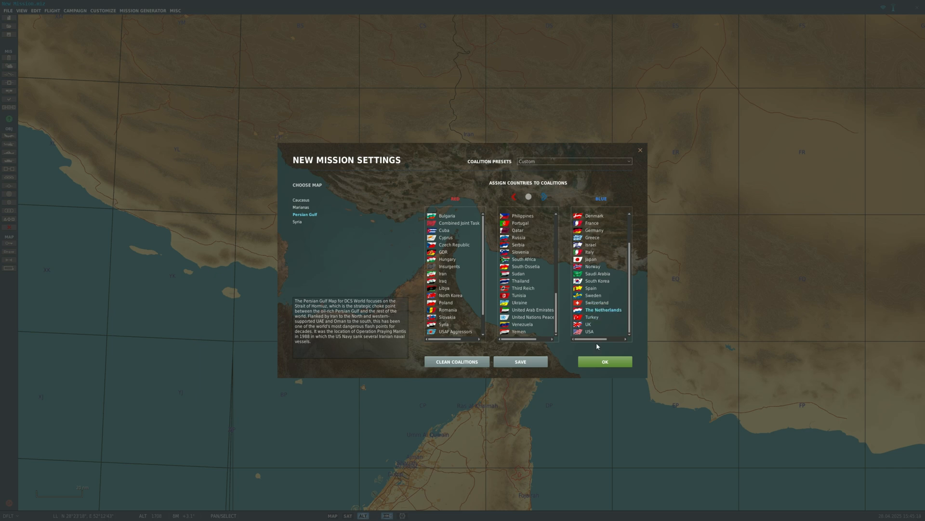
click(593, 303)
click(598, 312)
click(593, 304)
click(528, 197)
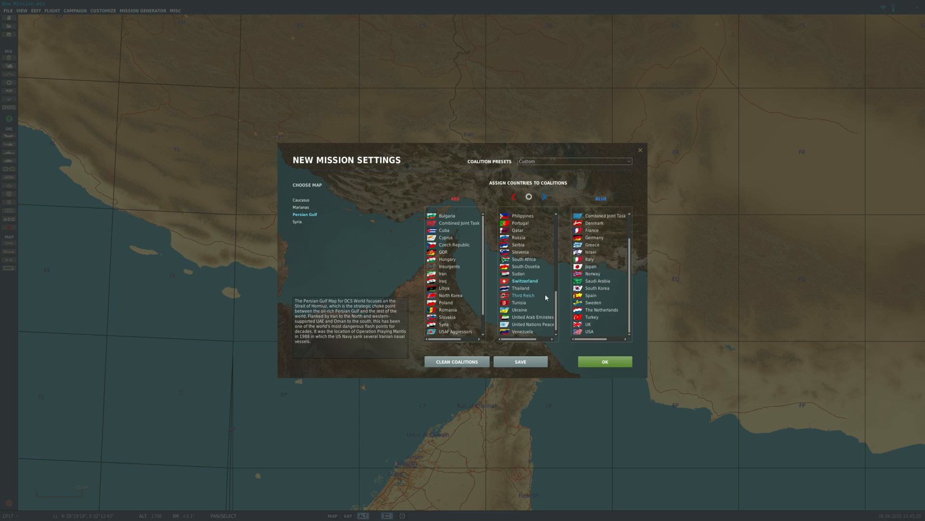
- Create the new mission on the Persian Gulf map with the chosen coalition assignments
scroll(546, 298, up, 10)
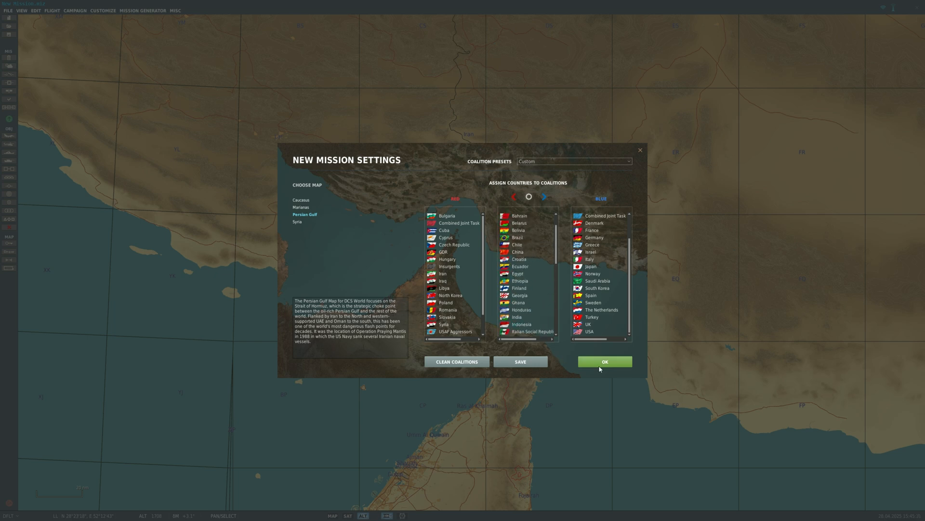
click(599, 365)
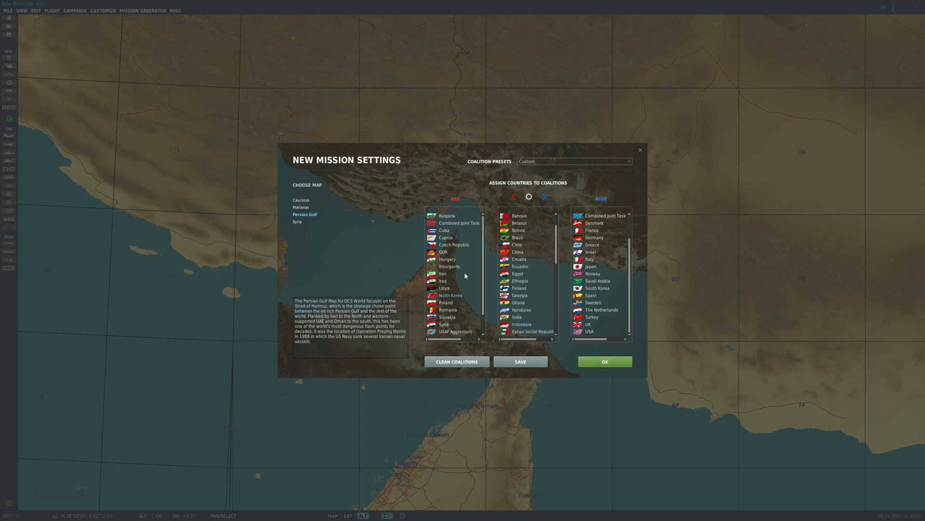
click(605, 366)
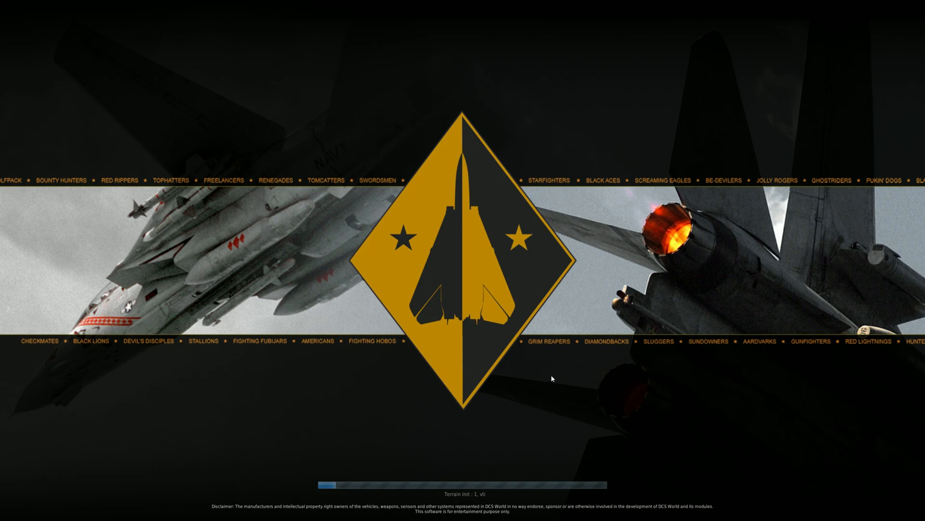
scroll(475, 216, down, 3)
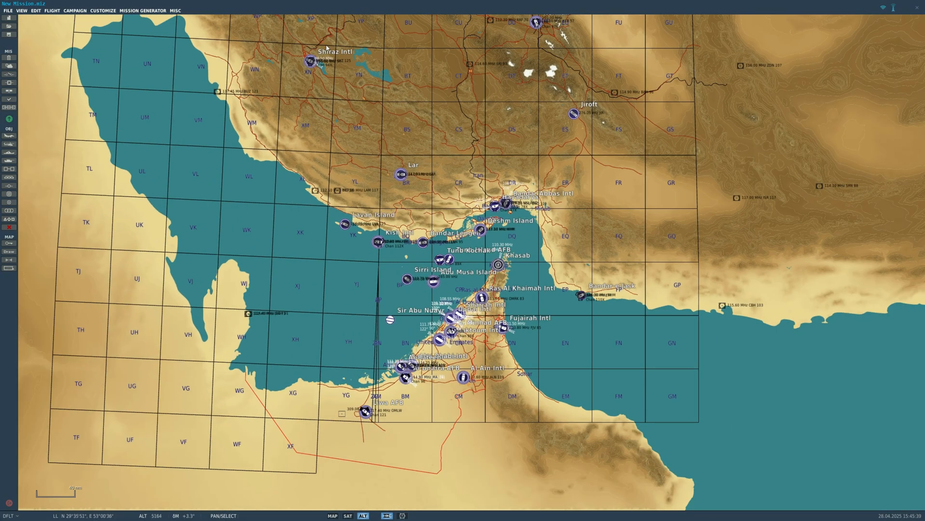
- Examine the Persian Gulf map's terrain and airfields at different zoom levels
scroll(511, 168, up, 2)
scroll(511, 169, down, 1)
drag(530, 169, 350, 149)
scroll(510, 341, up, 3)
drag(510, 341, 465, 144)
scroll(470, 146, down, 3)
scroll(519, 182, down, 2)
drag(430, 106, 431, 115)
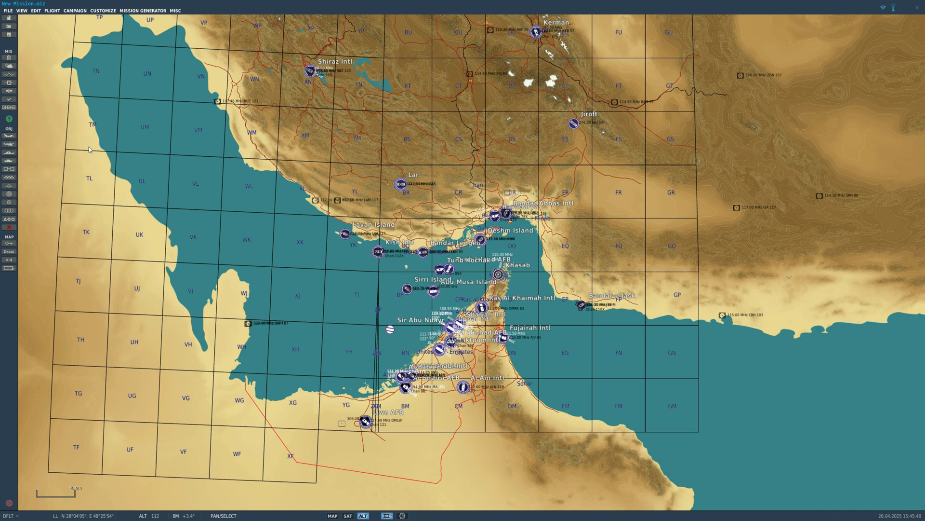
- Switch the mission map to the satellite view and inspect the coast around Khasab
click(348, 516)
scroll(539, 273, up, 2)
scroll(539, 274, down, 2)
drag(556, 317, 550, 396)
scroll(551, 395, up, 5)
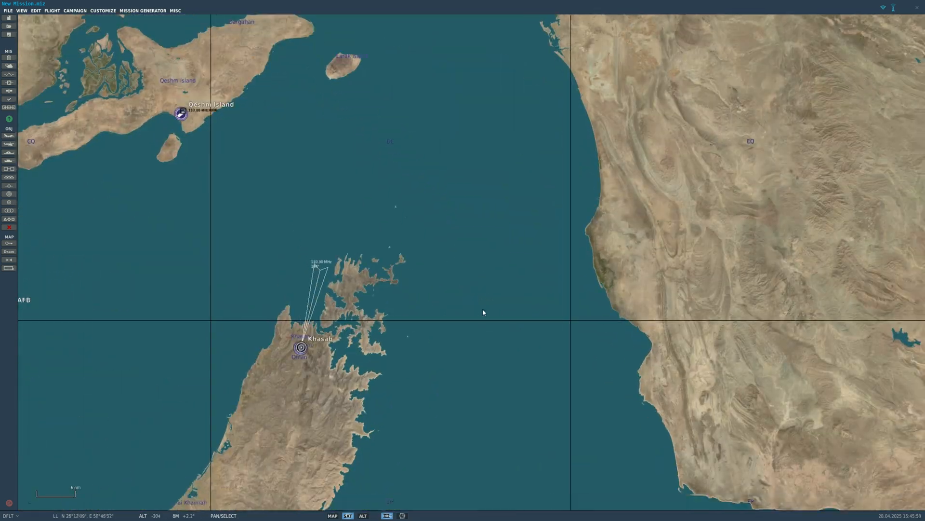
scroll(484, 314, down, 3)
scroll(490, 295, down, 2)
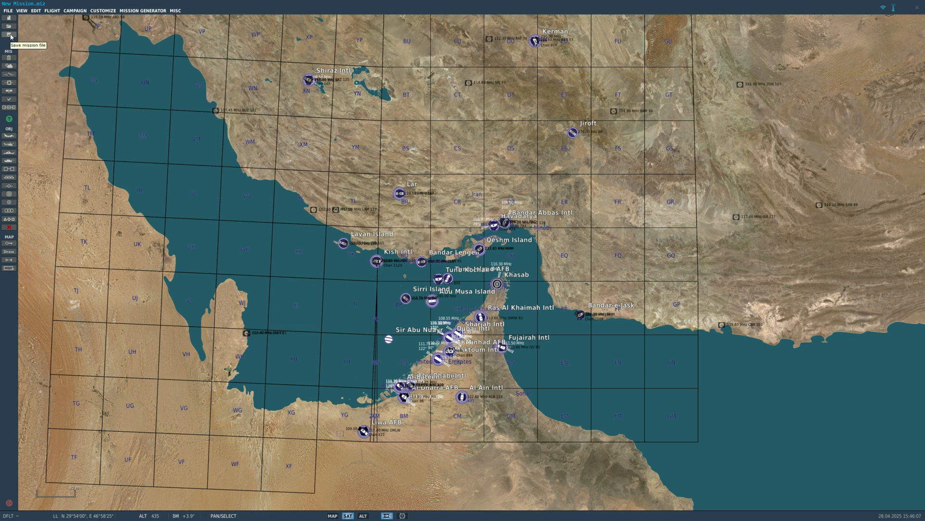
- Look through the mission-level settings, including the mission options and the briefing
click(9, 99)
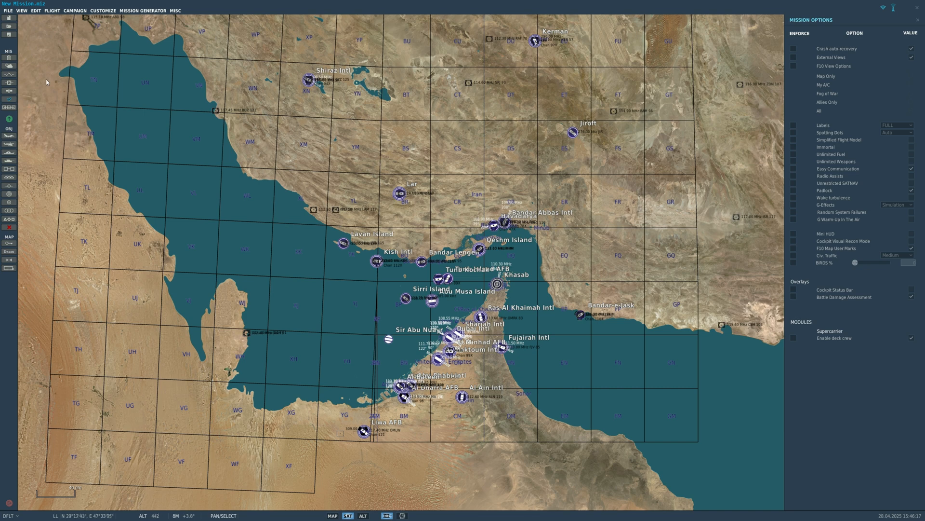
click(8, 98)
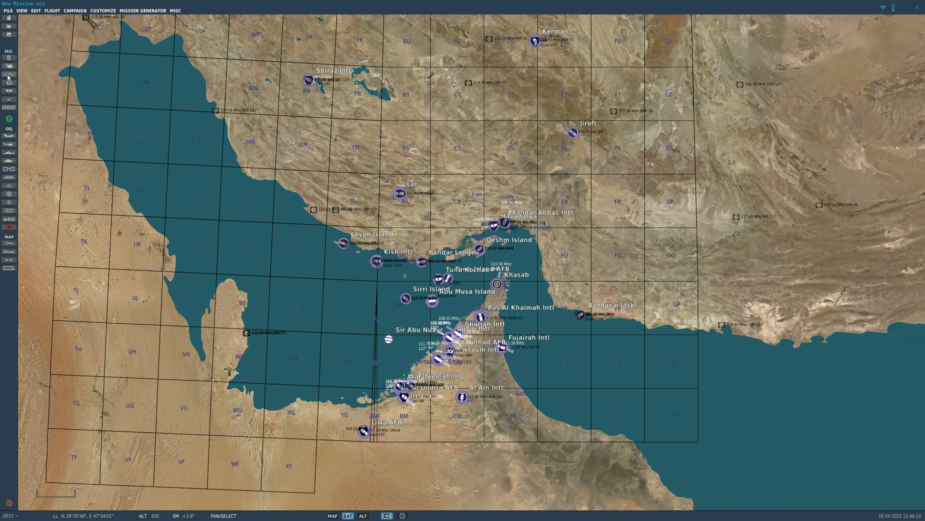
click(8, 75)
click(8, 75)
click(8, 66)
click(9, 67)
click(7, 58)
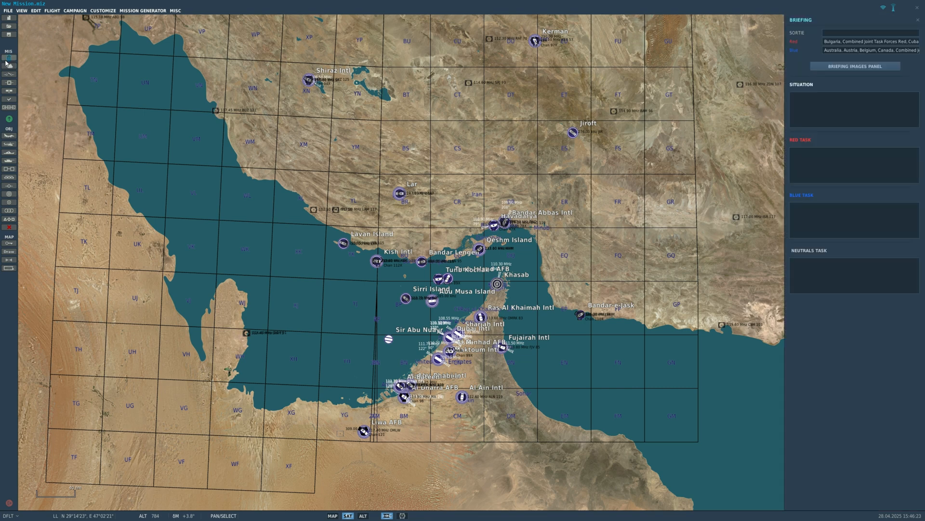
click(8, 59)
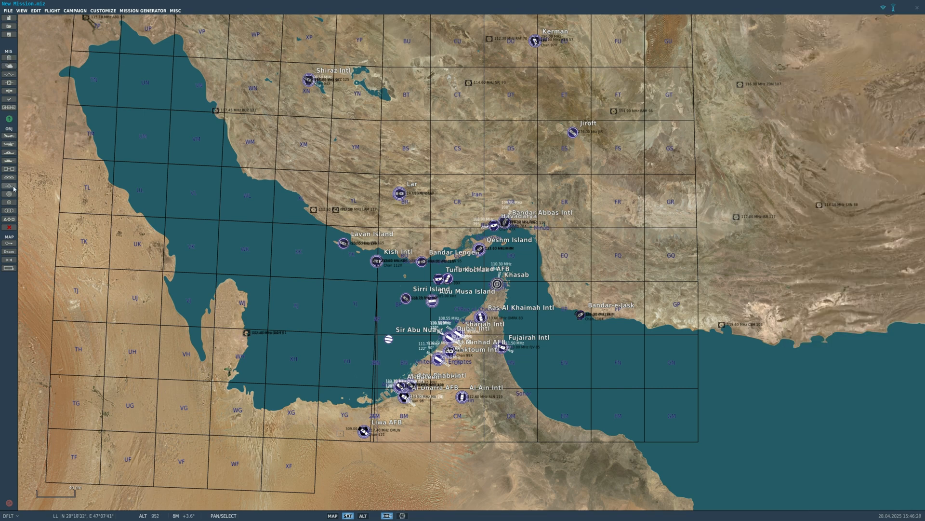
scroll(110, 169, up, 1)
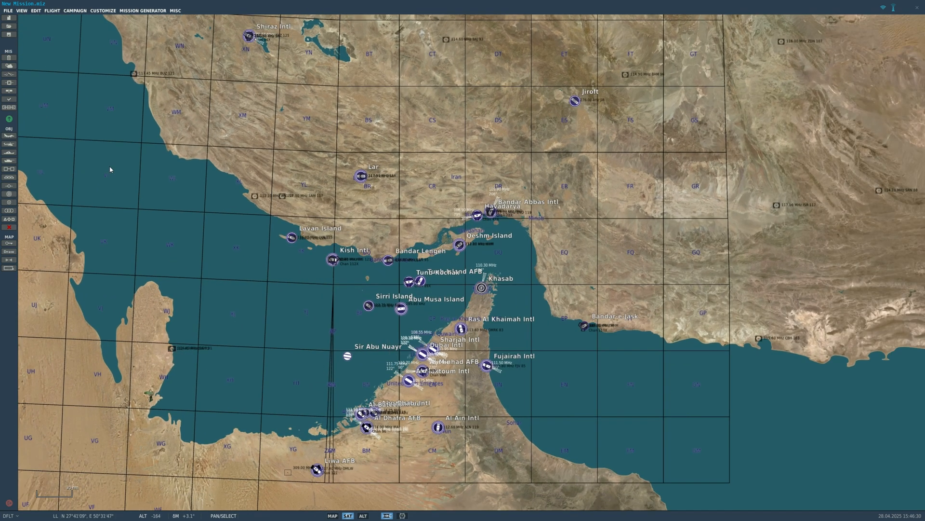
scroll(110, 170, down, 1)
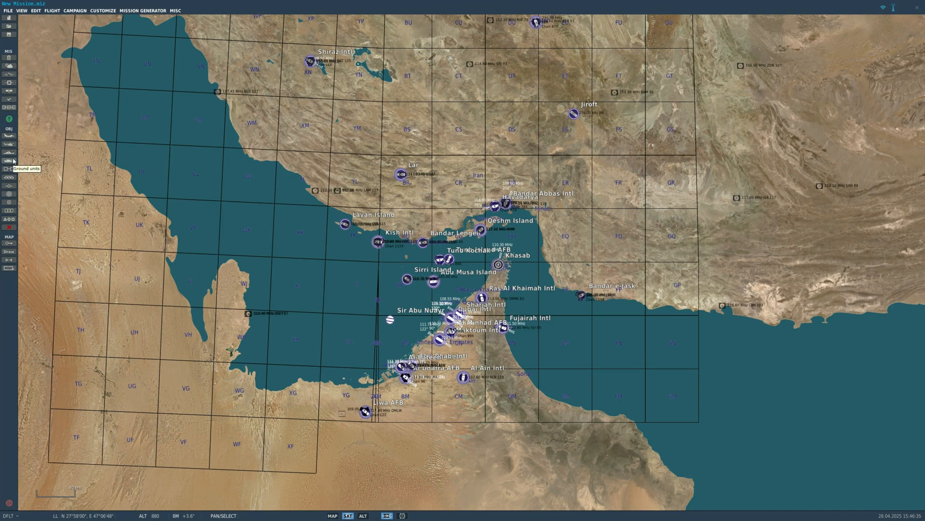
scroll(497, 280, up, 8)
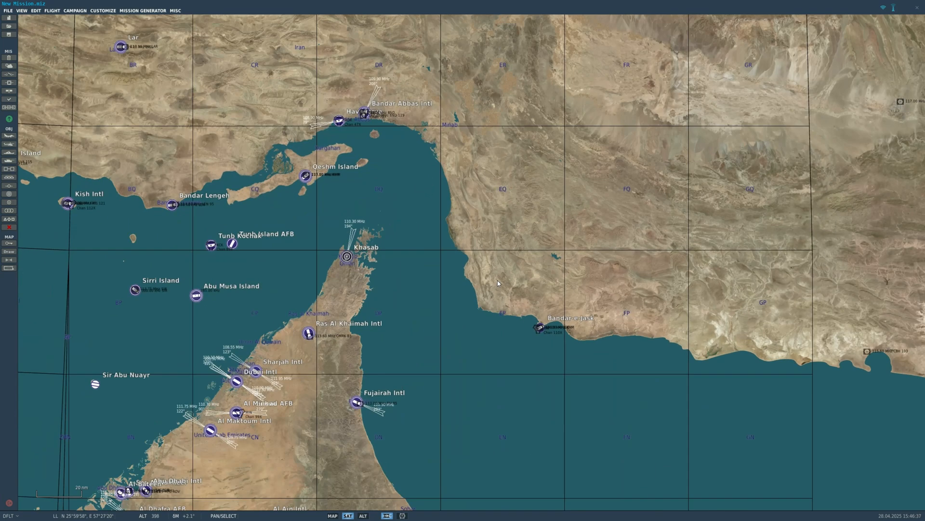
scroll(486, 280, up, 2)
scroll(456, 259, down, 10)
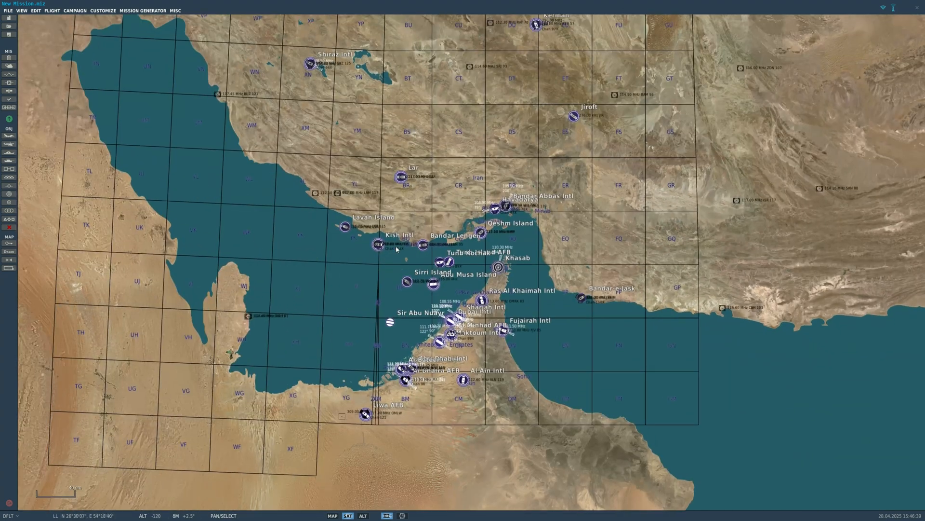
click(8, 153)
click(839, 76)
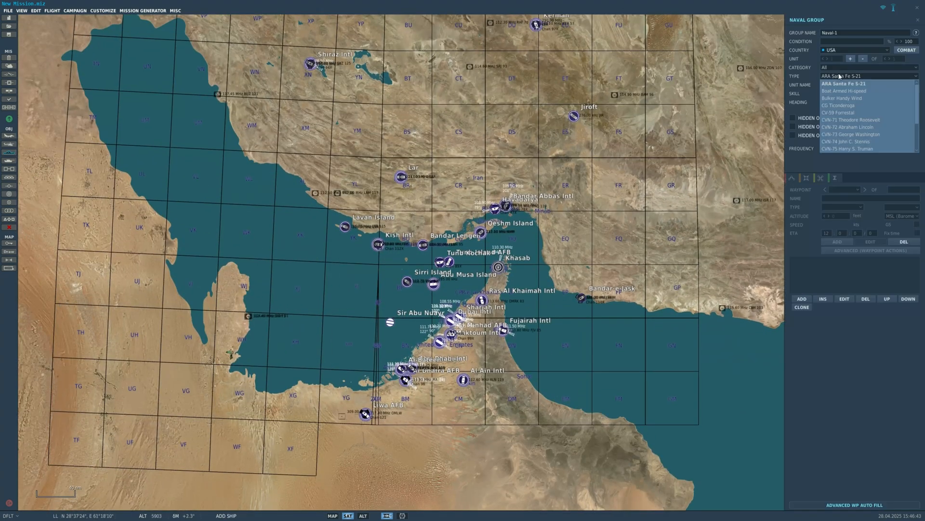
click(834, 76)
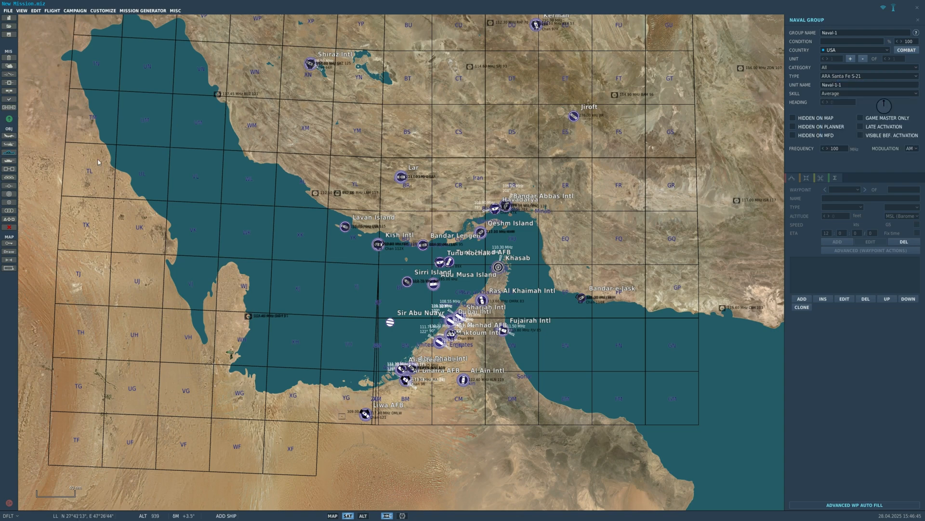
key(Escape)
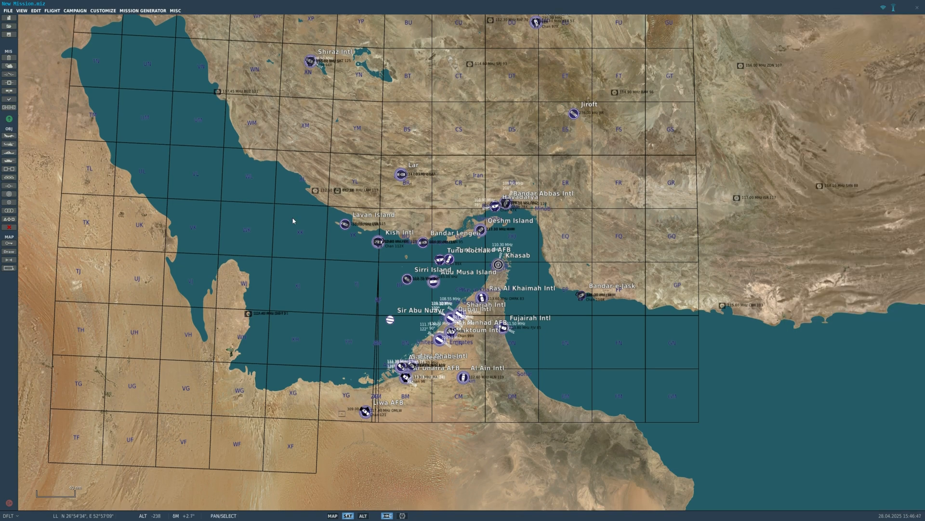
- Start a new USA naval group, browse its ship categories and types, and name the group Ship
scroll(579, 322, up, 1)
scroll(580, 267, up, 4)
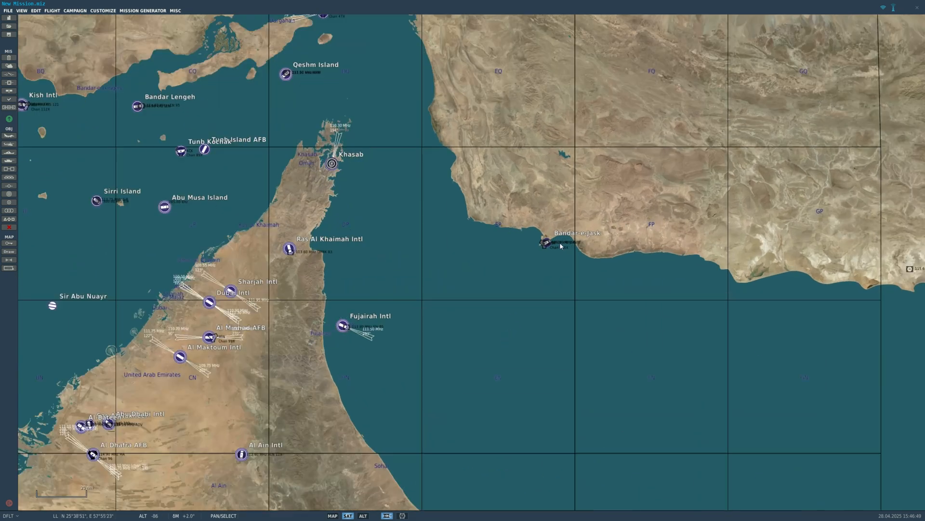
drag(430, 284, 370, 288)
scroll(351, 288, down, 2)
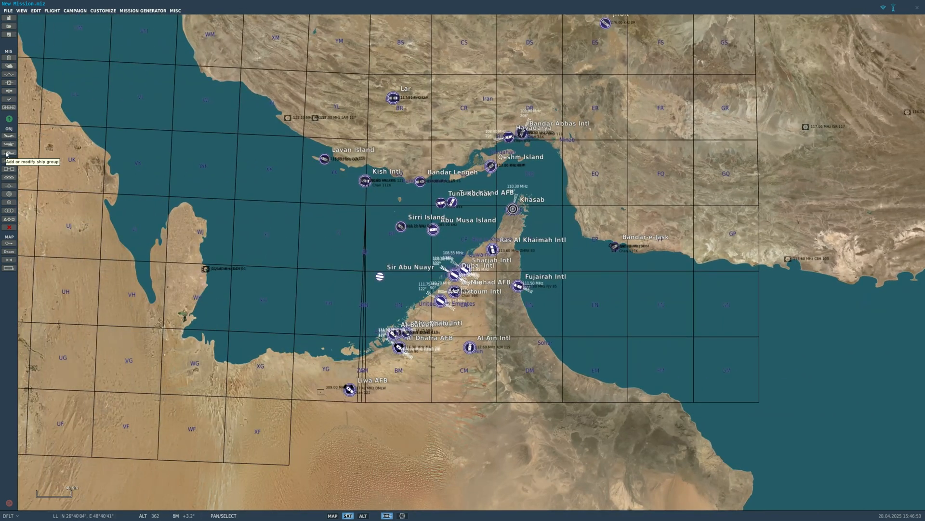
click(8, 153)
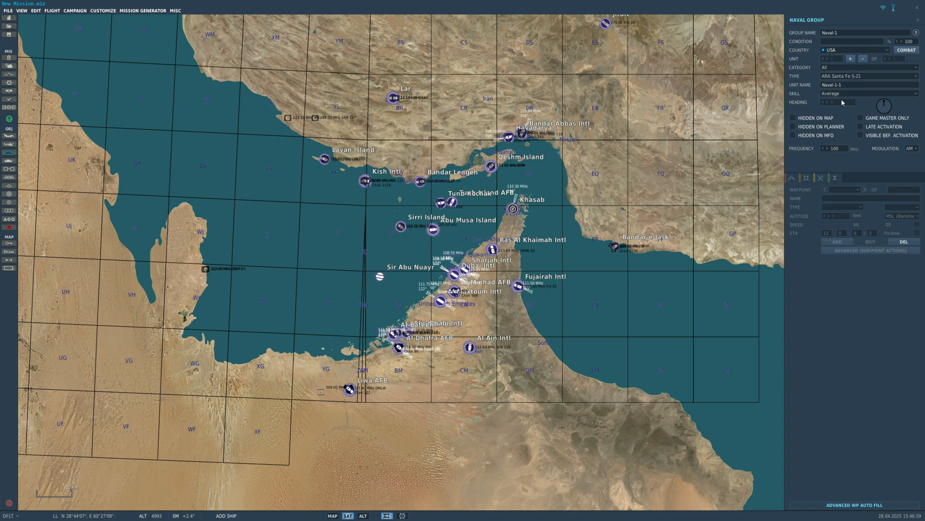
click(835, 70)
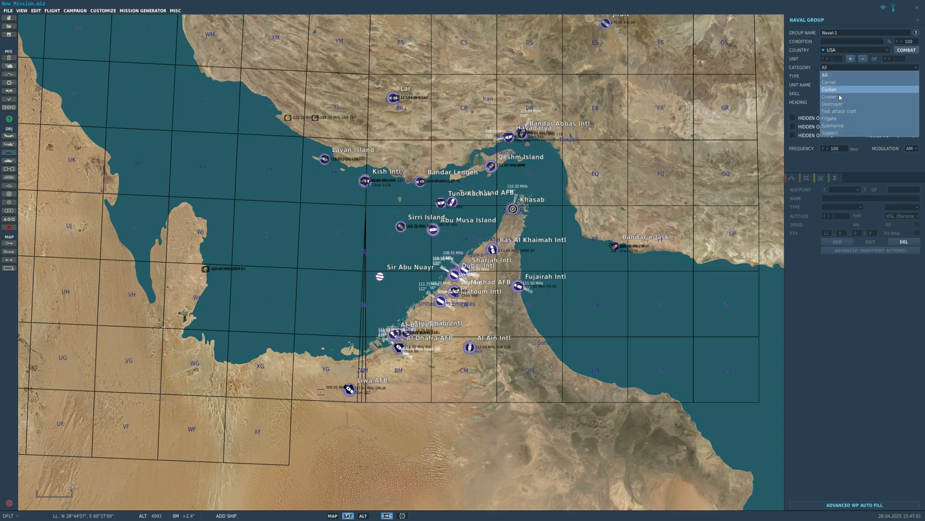
click(835, 76)
click(835, 76)
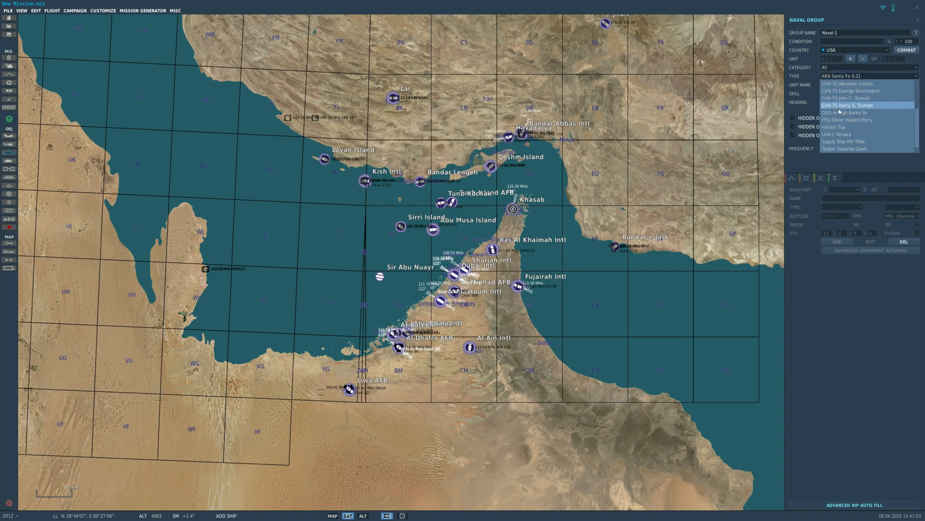
click(835, 64)
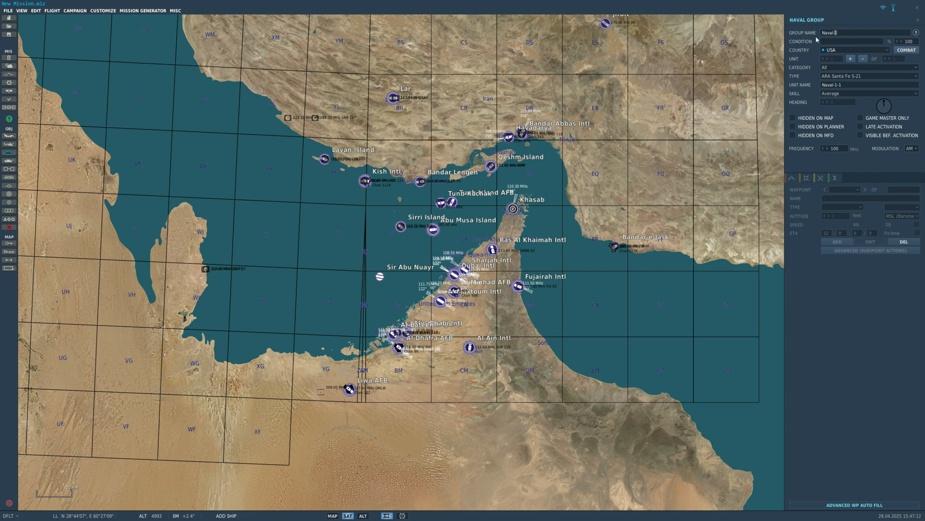
key(ctrl+a)
key(BackSpace)
text(Ship)
- Set the naval group's category to Carrier and its type to CVN-71 Theodore Roosevelt, and view the skill levels
click(843, 76)
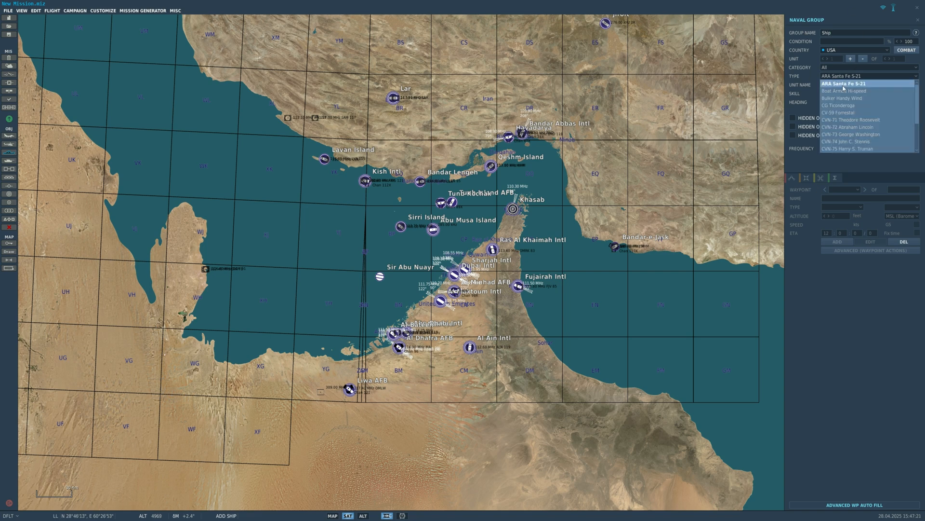
click(842, 120)
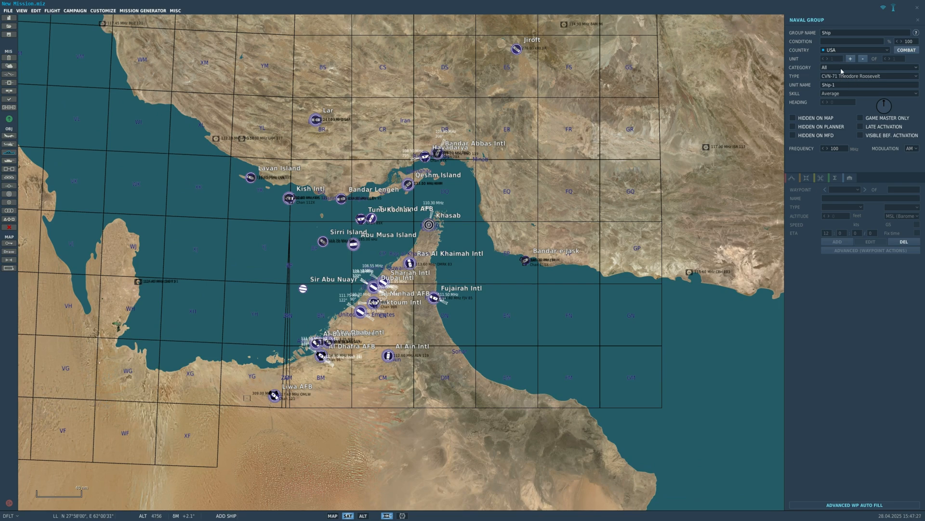
click(840, 68)
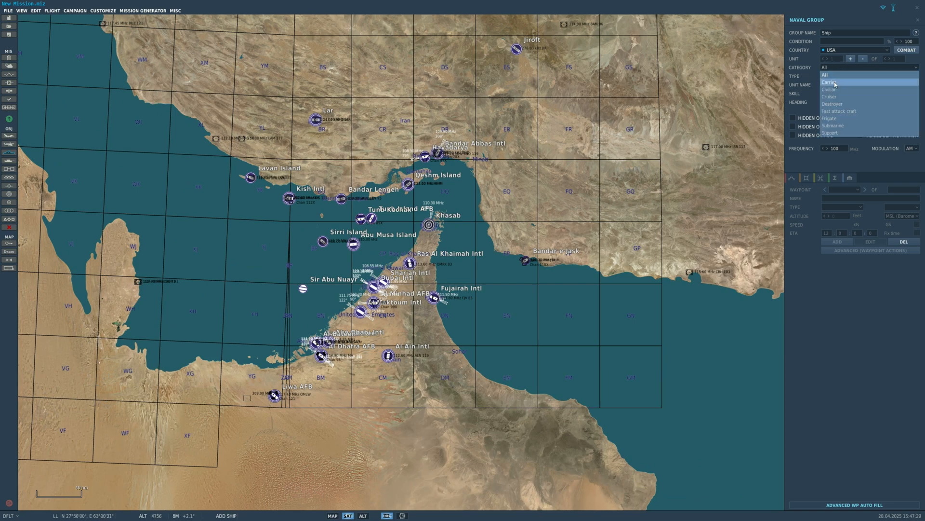
click(834, 85)
click(841, 77)
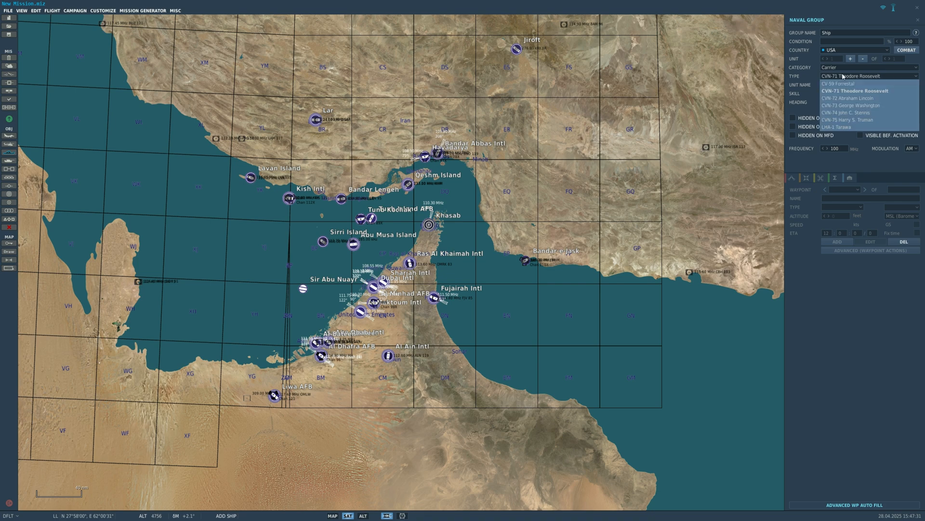
click(839, 90)
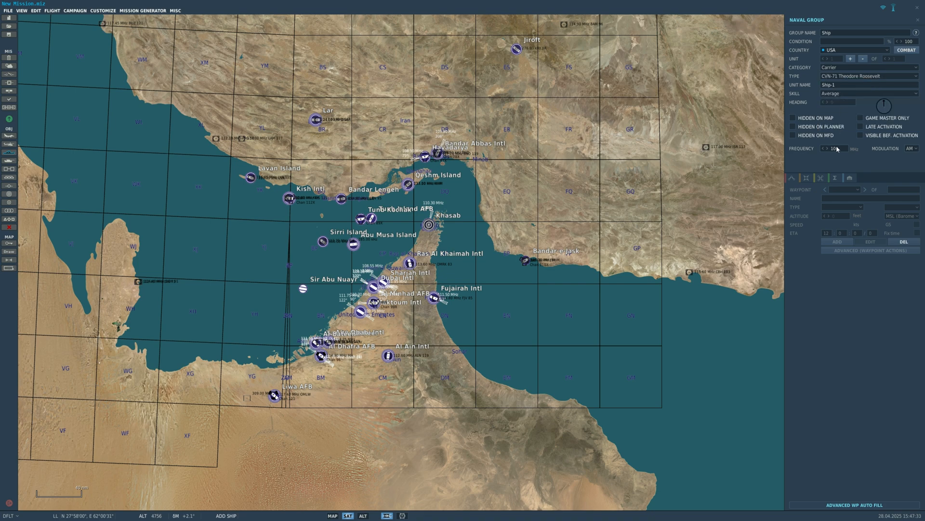
click(837, 94)
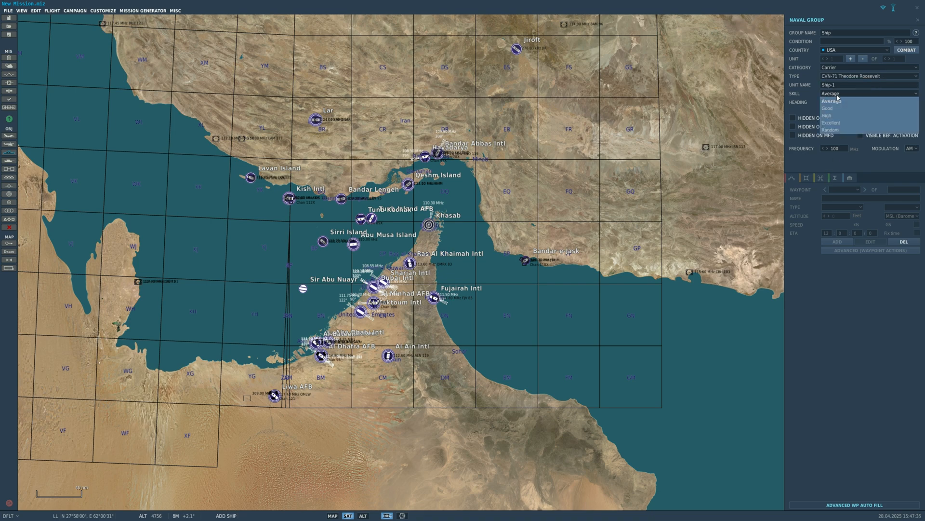
click(837, 98)
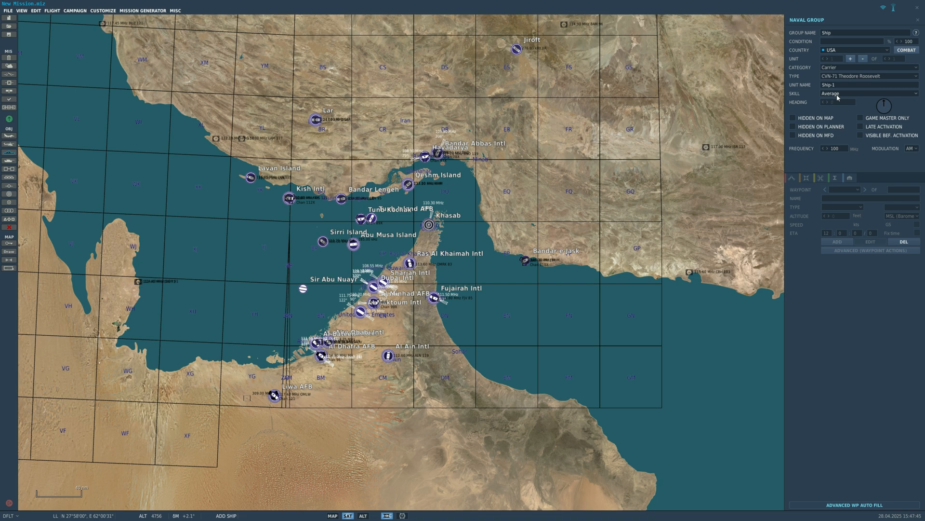
- Place the carrier in the open sea east of Fujairah Intl and south-east of Bandar-e-Jask
scroll(595, 368, up, 2)
scroll(521, 378, up, 3)
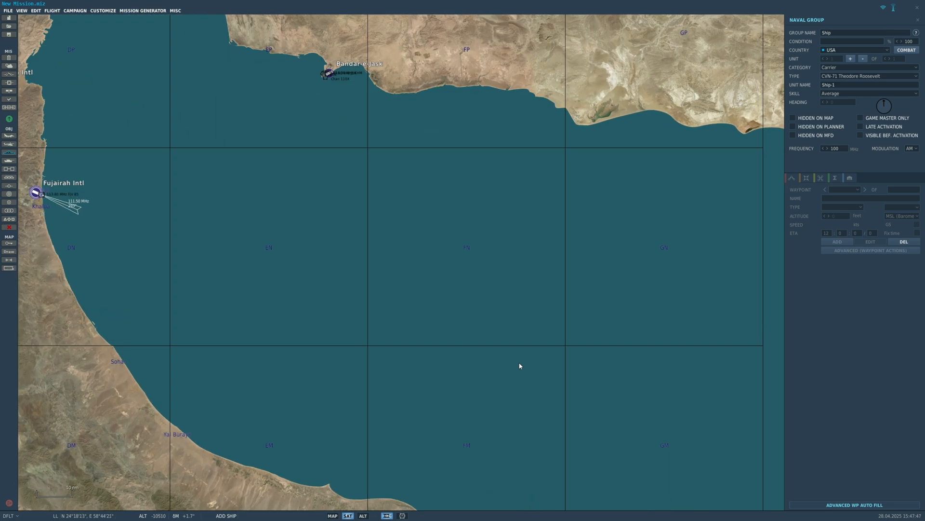
scroll(519, 366, up, 5)
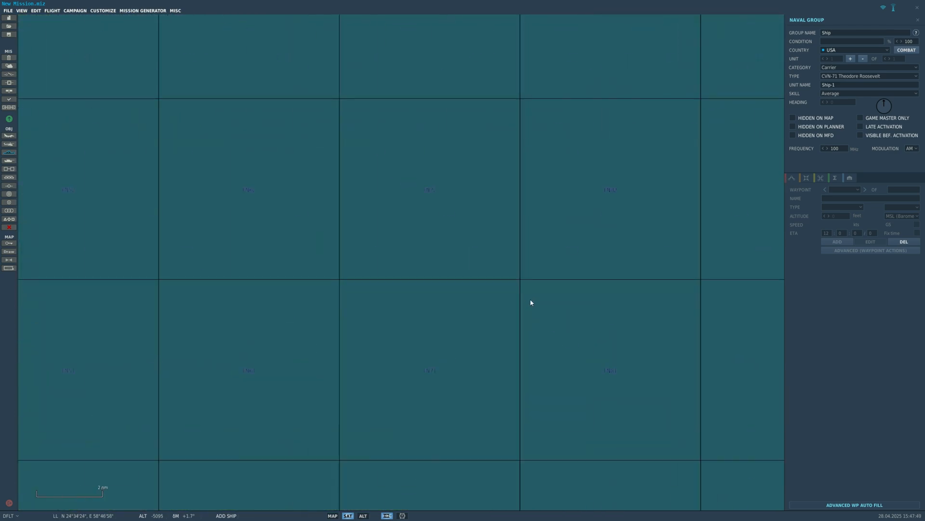
scroll(535, 292, down, 7)
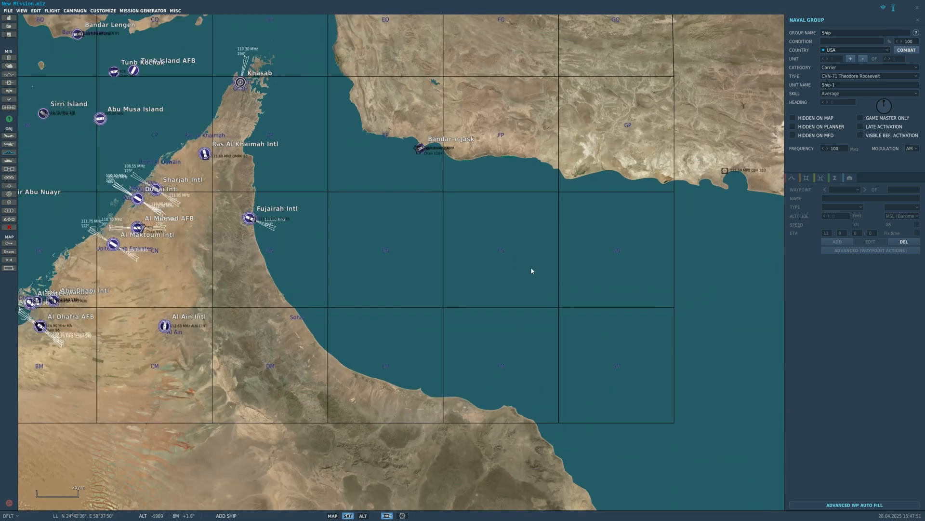
click(534, 282)
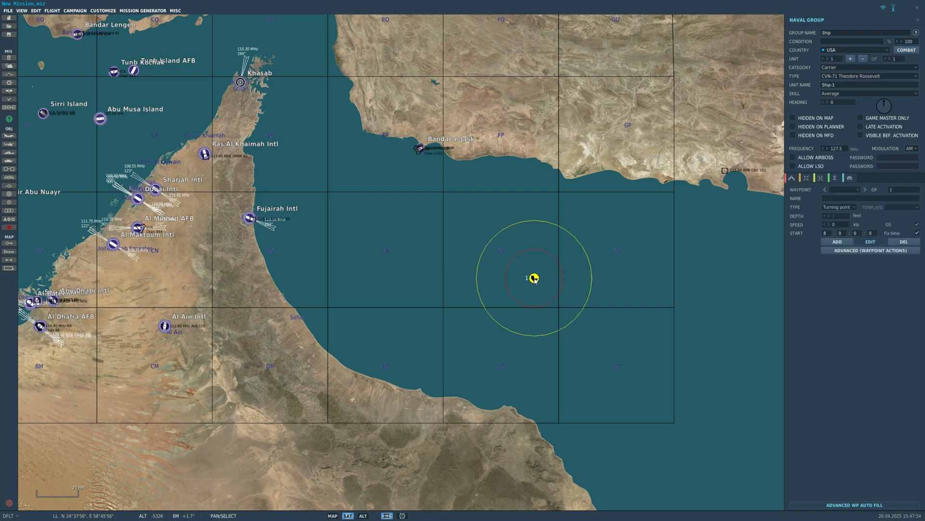
- Rotate the carrier to heading 301 and leave the naval group's settings
scroll(534, 279, up, 15)
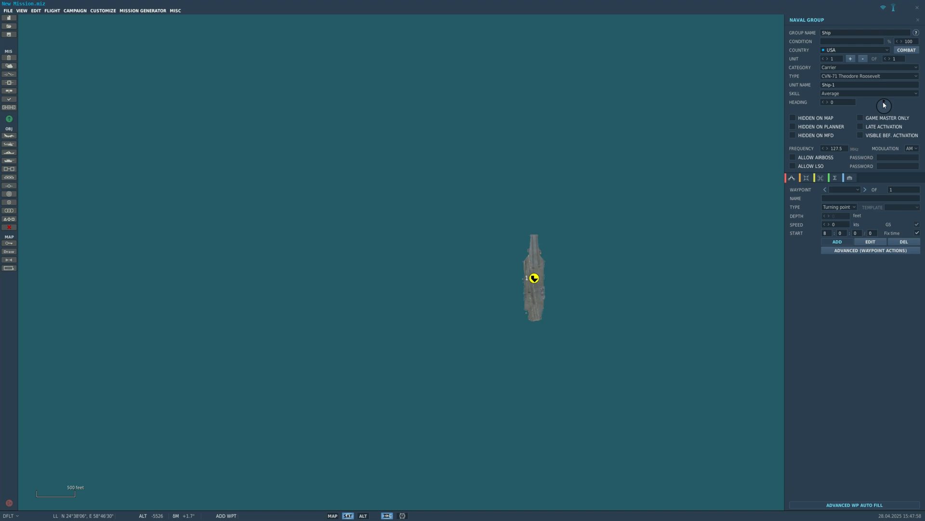
drag(884, 105, 814, 63)
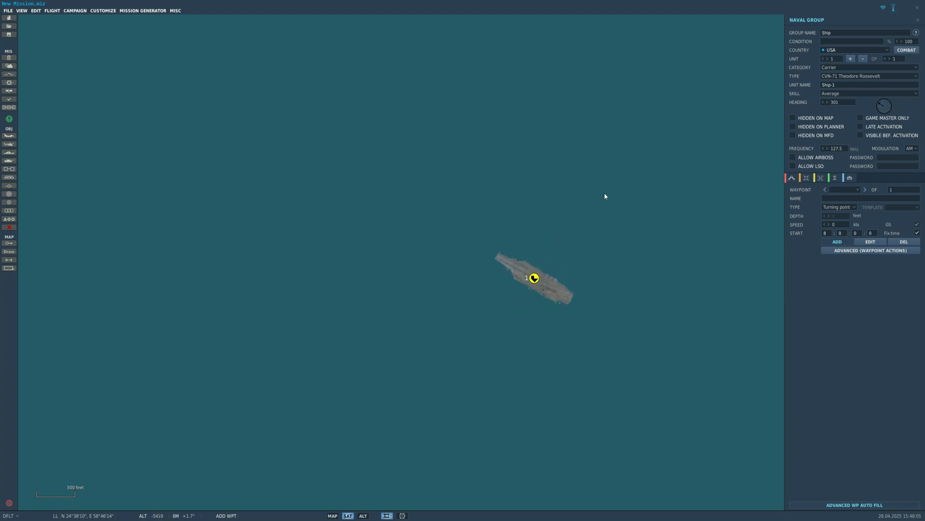
scroll(492, 254, down, 10)
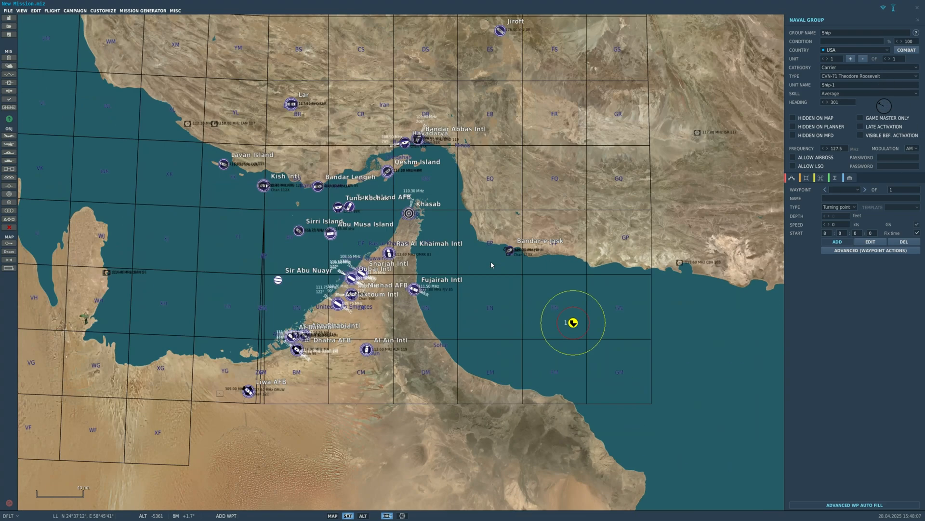
scroll(594, 340, up, 8)
click(589, 340)
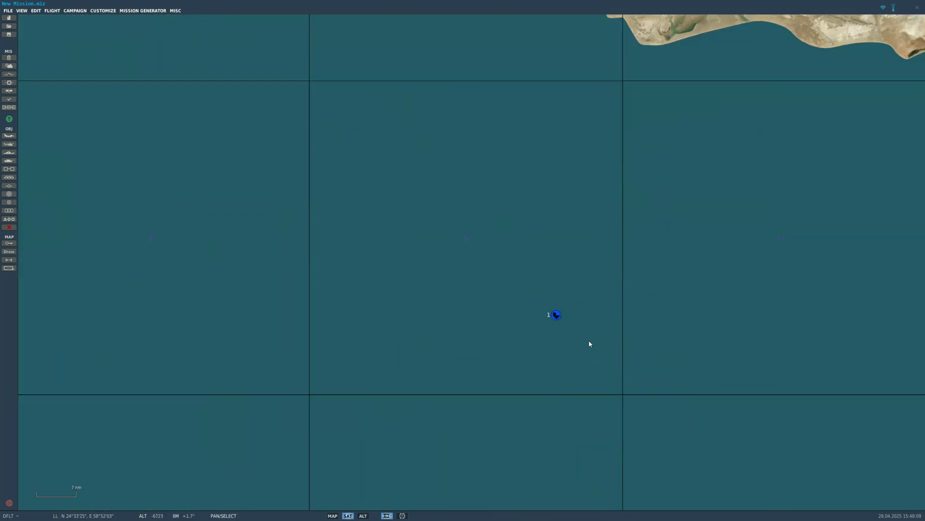
- Select the carrier group and raise its unit count to 2
scroll(588, 340, down, 6)
scroll(576, 337, up, 8)
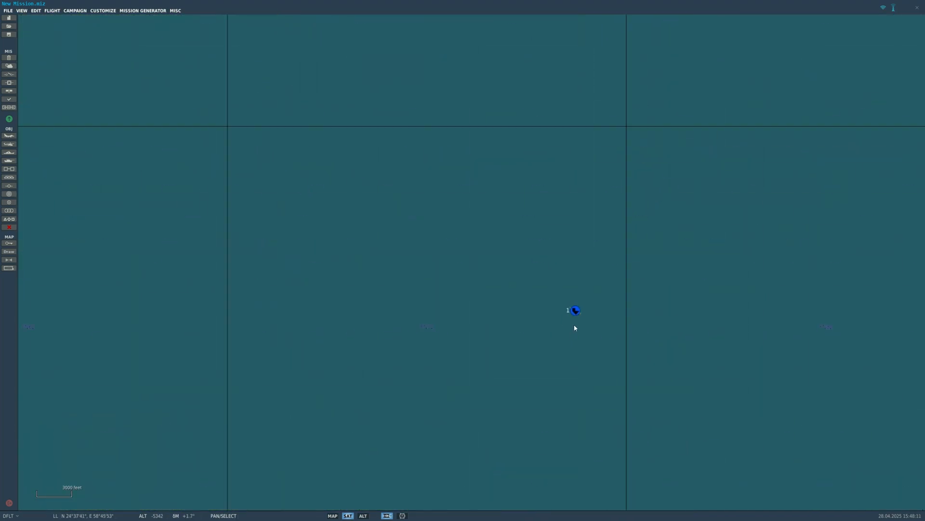
click(576, 314)
scroll(624, 279, down, 2)
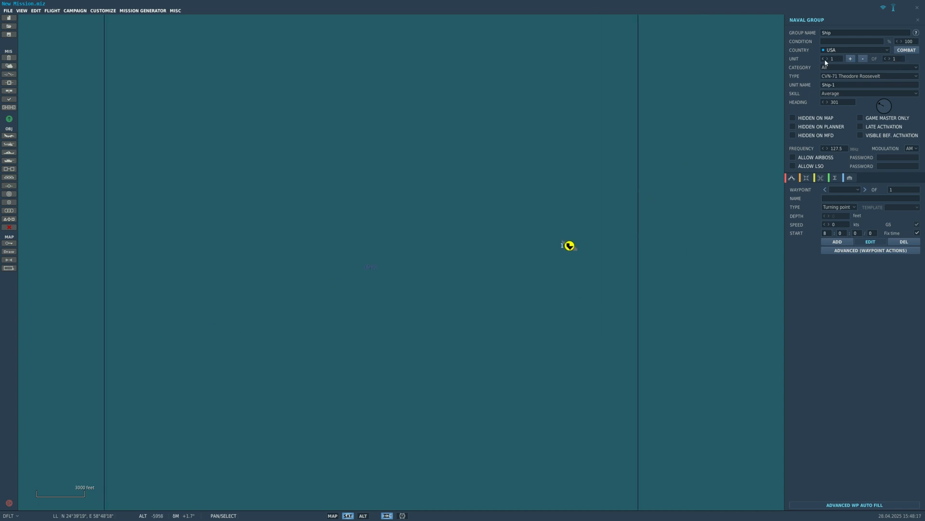
click(889, 58)
scroll(587, 264, up, 3)
scroll(563, 243, down, 2)
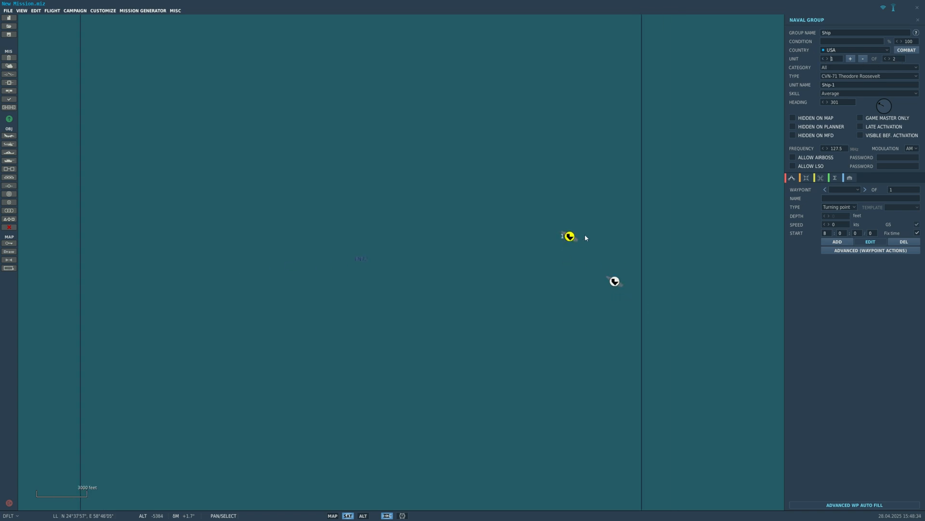
- Switch between the carrier group's individual units and raise the unit count to 3
click(827, 58)
click(823, 59)
click(890, 59)
scroll(566, 251, up, 5)
scroll(759, 192, down, 1)
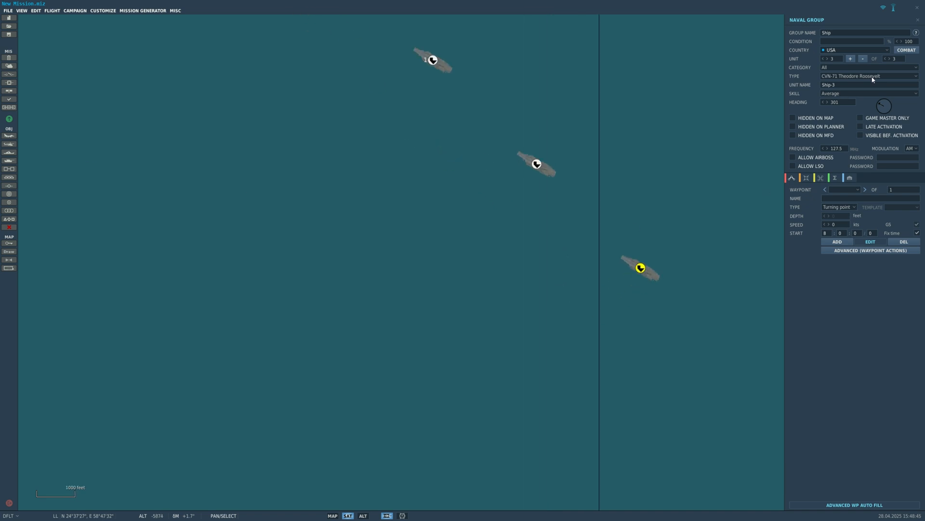
- Reduce the carrier group's unit count to 1 and deselect the group
click(885, 58)
click(886, 59)
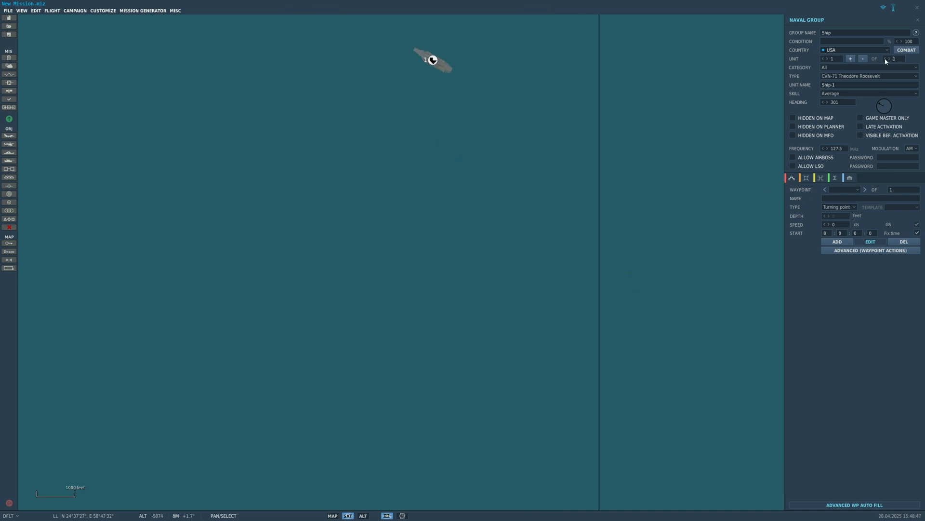
scroll(473, 368, down, 6)
click(475, 364)
scroll(465, 349, up, 1)
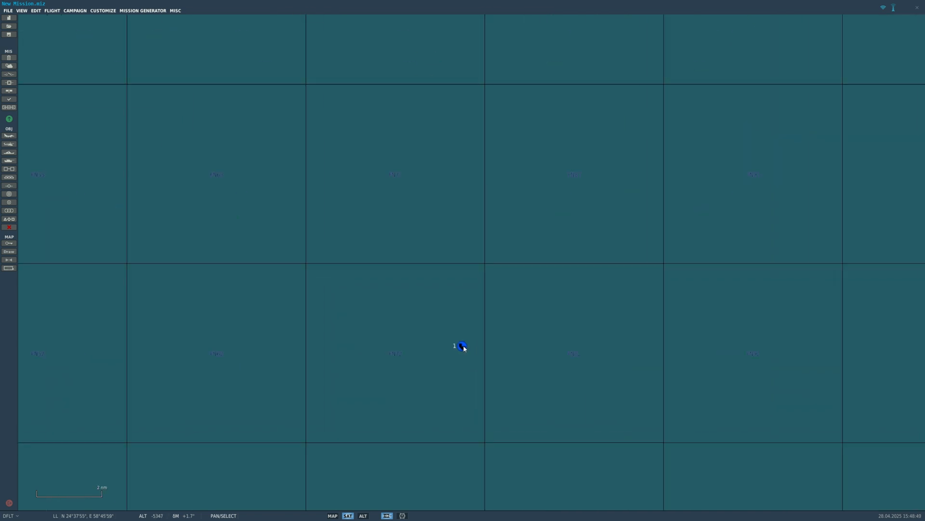
- Select the single carrier again and examine its range circle and the surrounding sea, leaving the group deselected
click(461, 346)
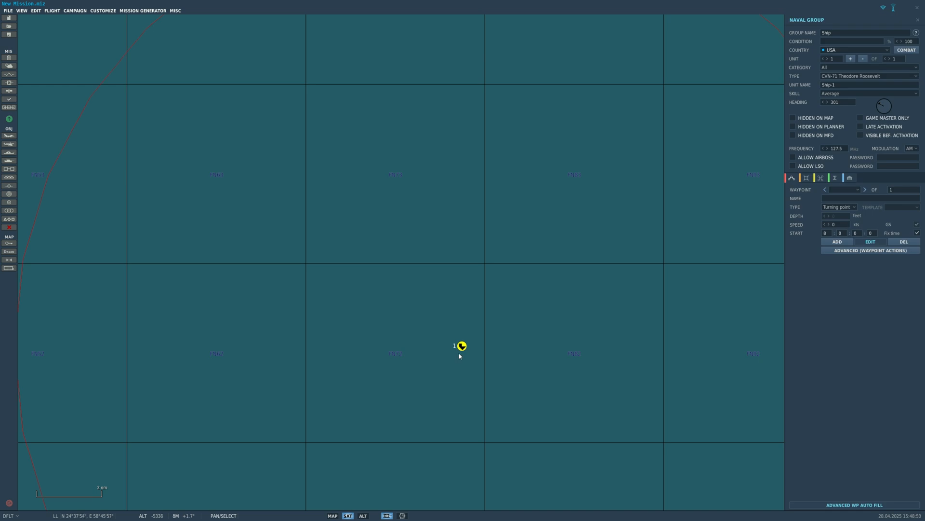
scroll(465, 344, up, 8)
scroll(366, 367, up, 2)
scroll(366, 367, down, 4)
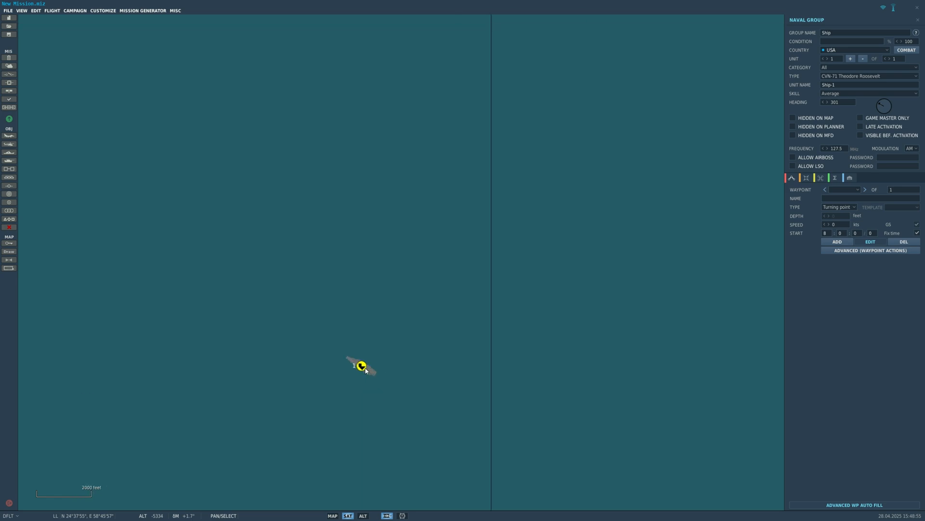
scroll(365, 370, up, 1)
scroll(376, 352, down, 5)
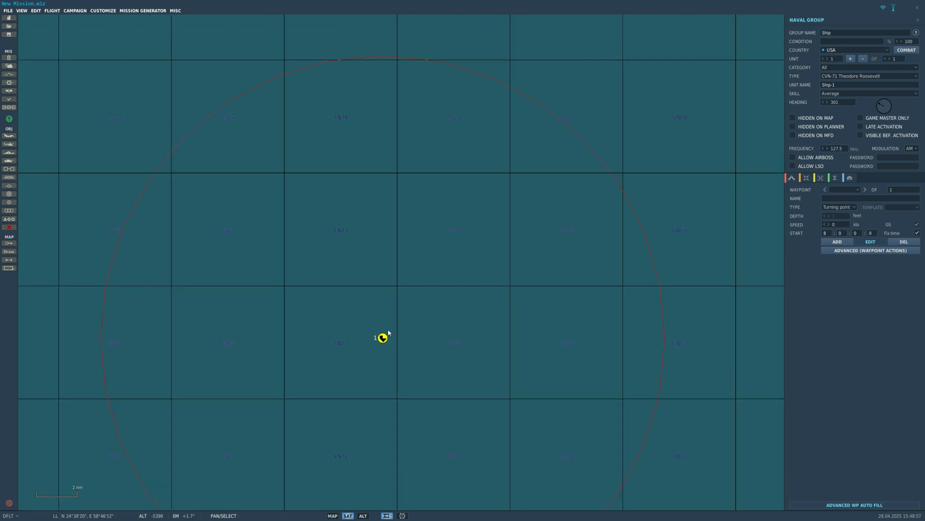
scroll(387, 331, down, 3)
drag(157, 227, 255, 193)
scroll(248, 191, down, 4)
drag(51, 174, 343, 277)
scroll(242, 188, up, 1)
scroll(607, 345, up, 2)
scroll(713, 359, up, 5)
scroll(719, 372, down, 1)
drag(719, 371, 588, 298)
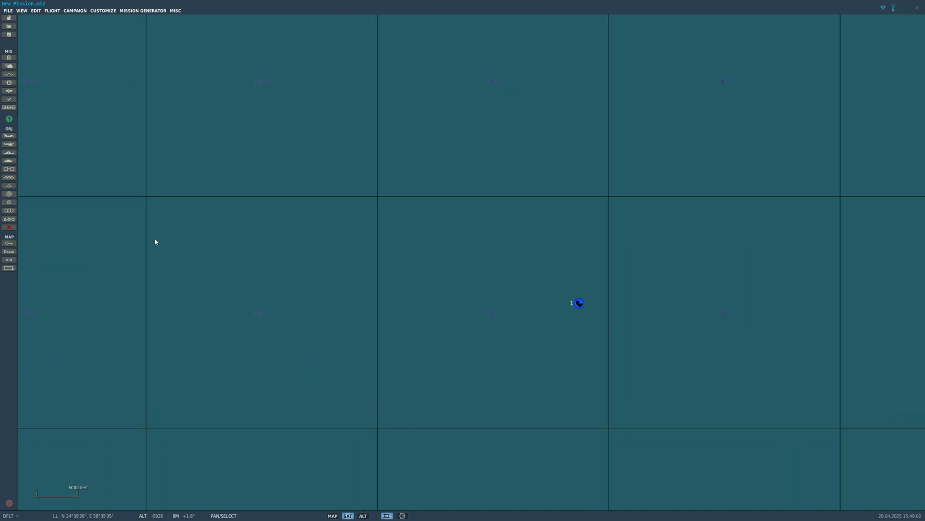
- Start a second USA naval group with category Cruiser and type CG Ticonderoga
scroll(155, 241, up, 1)
click(8, 152)
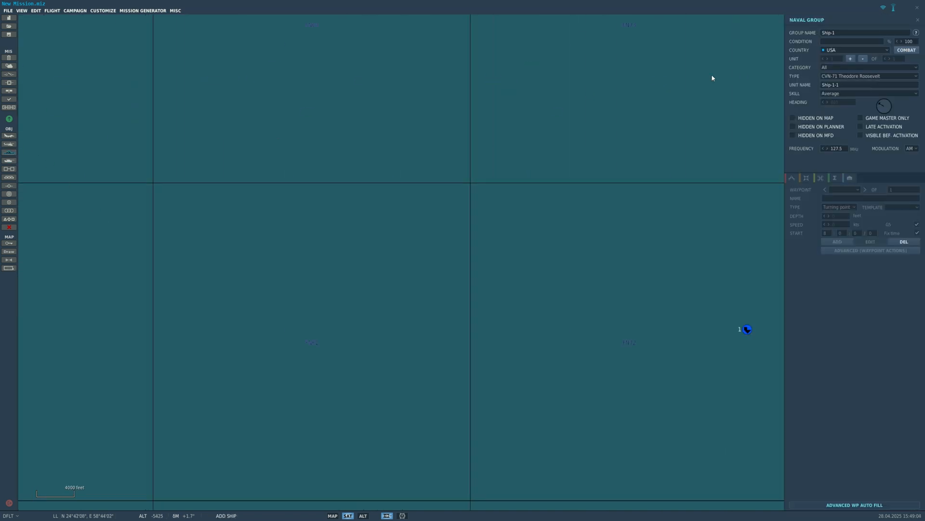
click(850, 76)
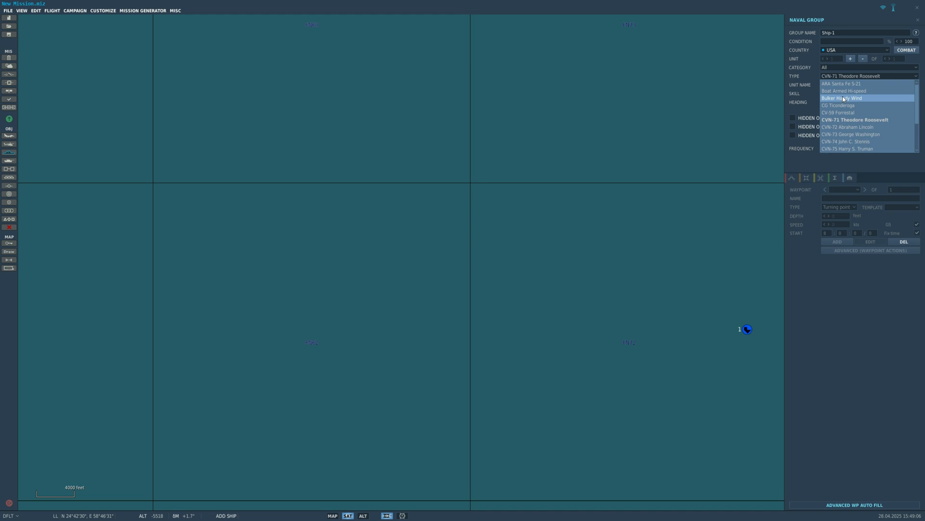
scroll(848, 135, down, 2)
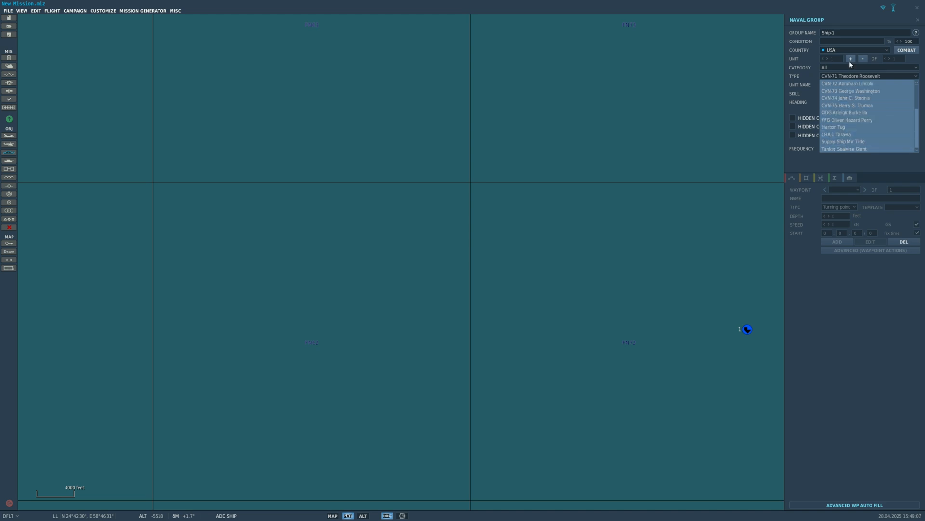
click(849, 61)
click(849, 67)
click(831, 89)
click(831, 67)
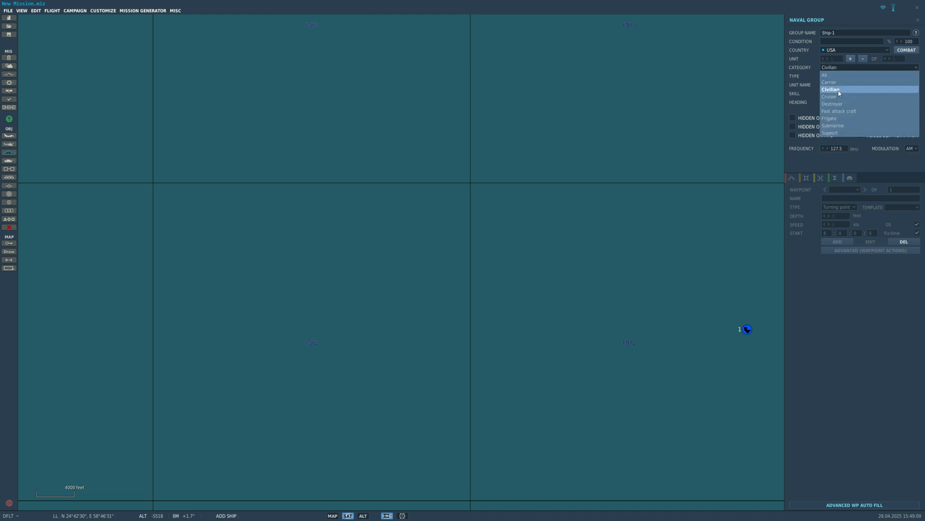
click(838, 96)
click(839, 77)
click(840, 77)
click(840, 76)
click(840, 84)
- Place the CG Ticonderoga in the open sea just east of the carrier
right_drag(673, 237, 542, 190)
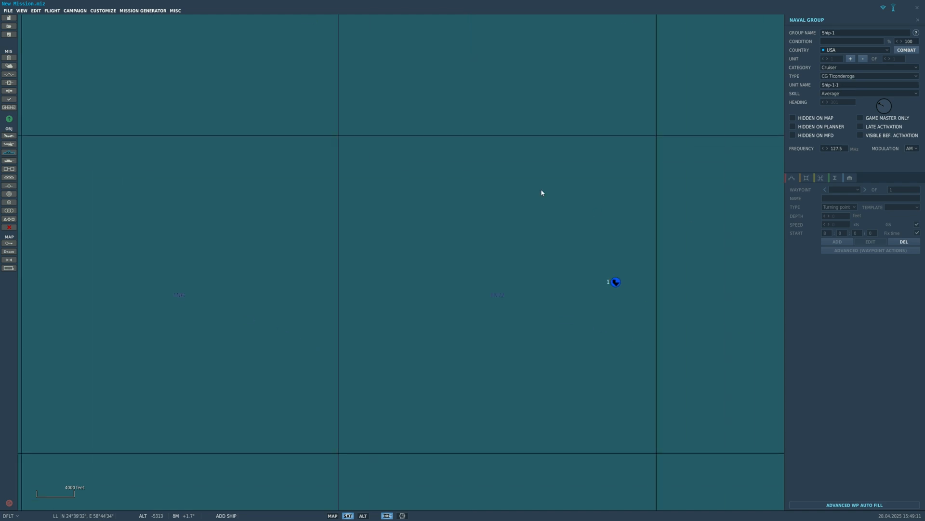
scroll(729, 285, up, 2)
scroll(601, 286, up, 3)
click(583, 252)
scroll(596, 246, up, 2)
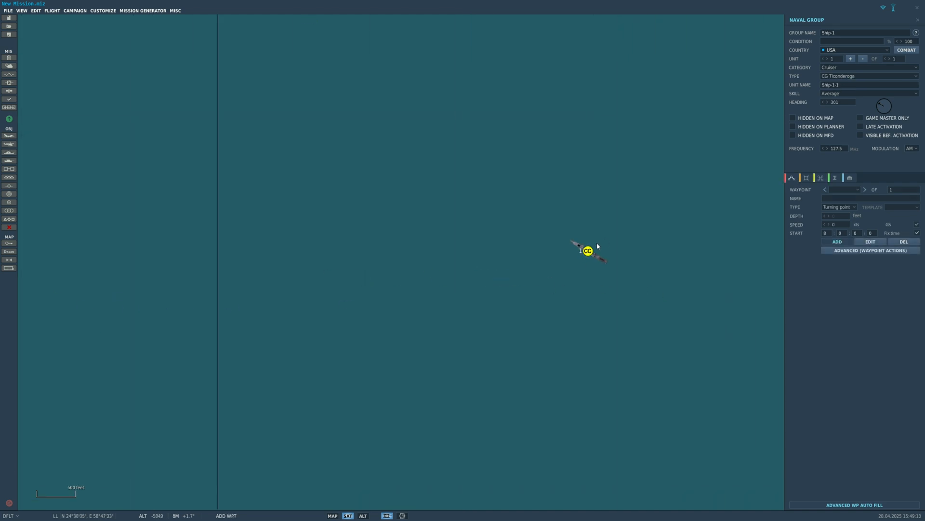
- Raise the cruiser group's unit count to 3
right_drag(753, 134, 585, 180)
scroll(764, 148, down, 1)
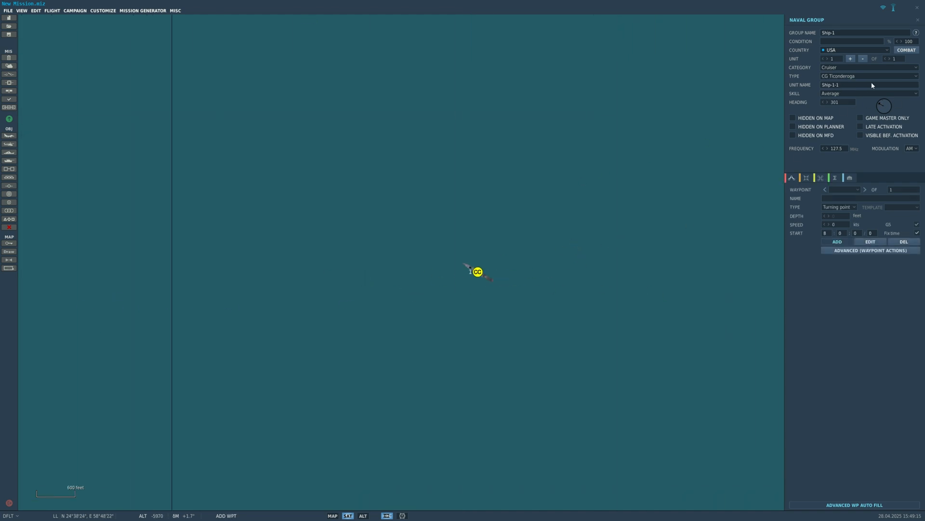
click(889, 58)
click(890, 58)
scroll(545, 274, down, 1)
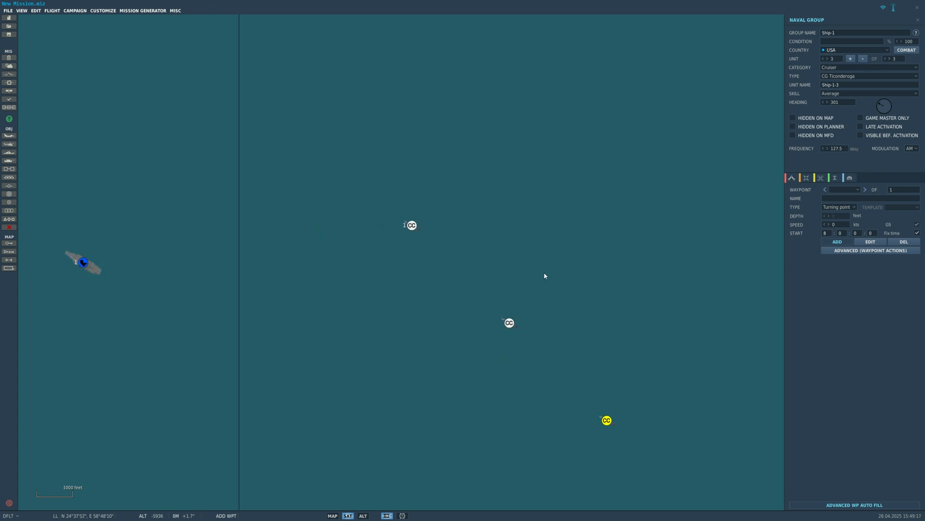
- Move the second cruiser just south of the lead cruiser and the third just east of it
click(520, 348)
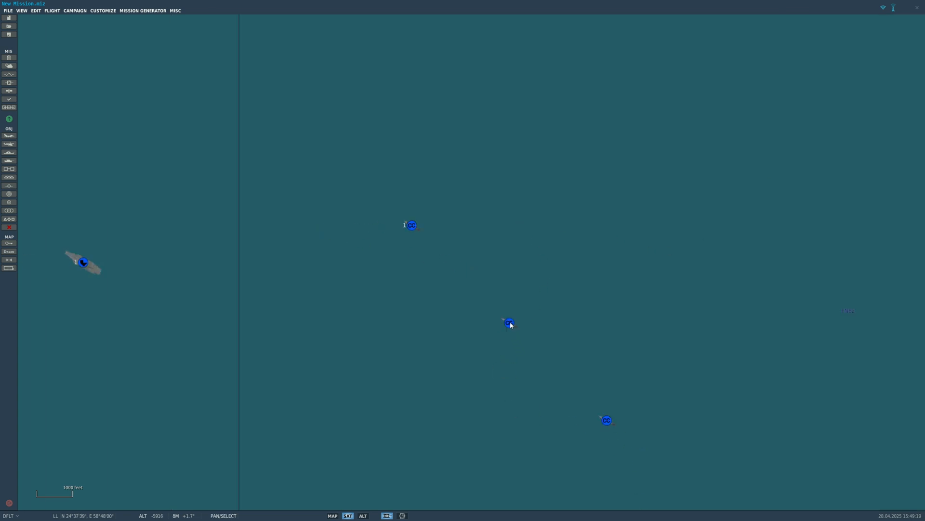
drag(511, 325, 391, 299)
scroll(449, 264, up, 2)
scroll(357, 285, down, 1)
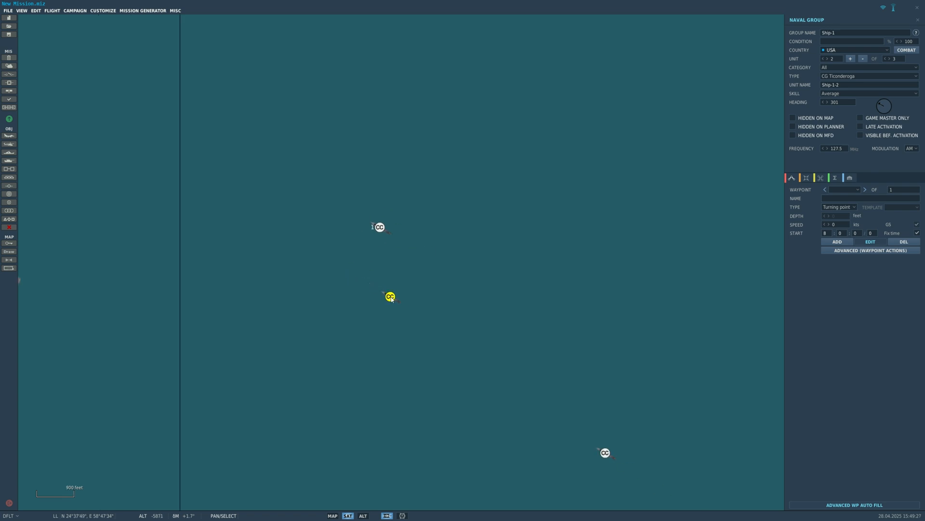
drag(606, 452, 439, 221)
- Select the lead cruiser and delete the cruiser group from the map
click(380, 227)
click(441, 280)
scroll(401, 252, down, 3)
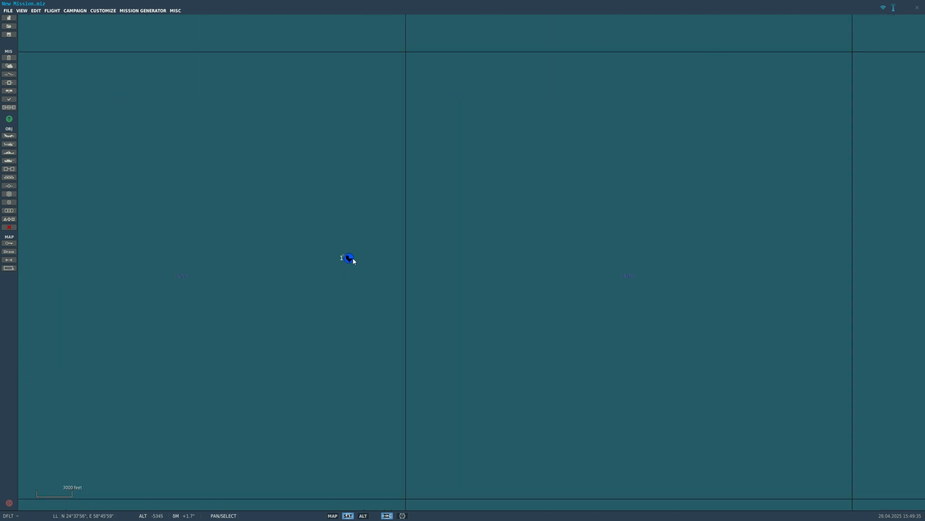
- Inspect the remaining carrier up close and its position within the whole Persian Gulf map
scroll(352, 258, up, 9)
drag(340, 259, 384, 292)
scroll(384, 292, down, 2)
drag(322, 237, 431, 306)
scroll(431, 306, down, 3)
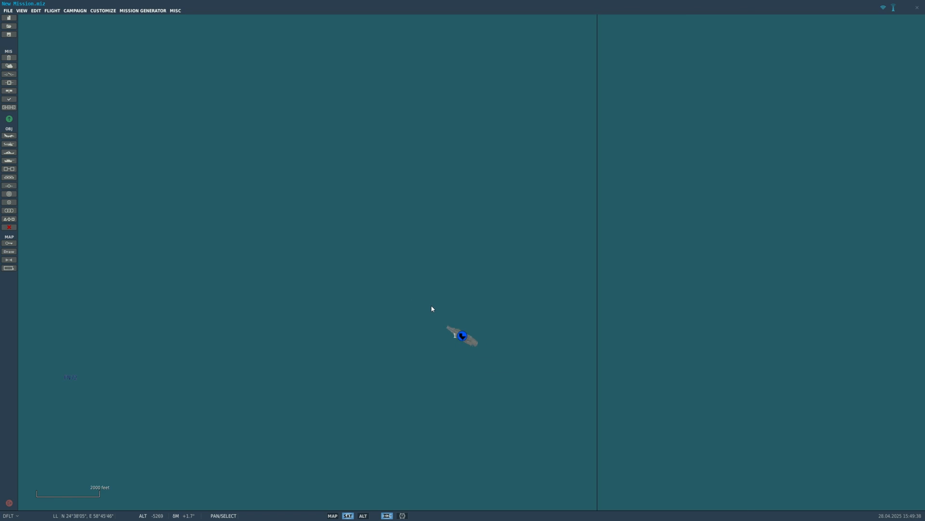
scroll(431, 308, down, 6)
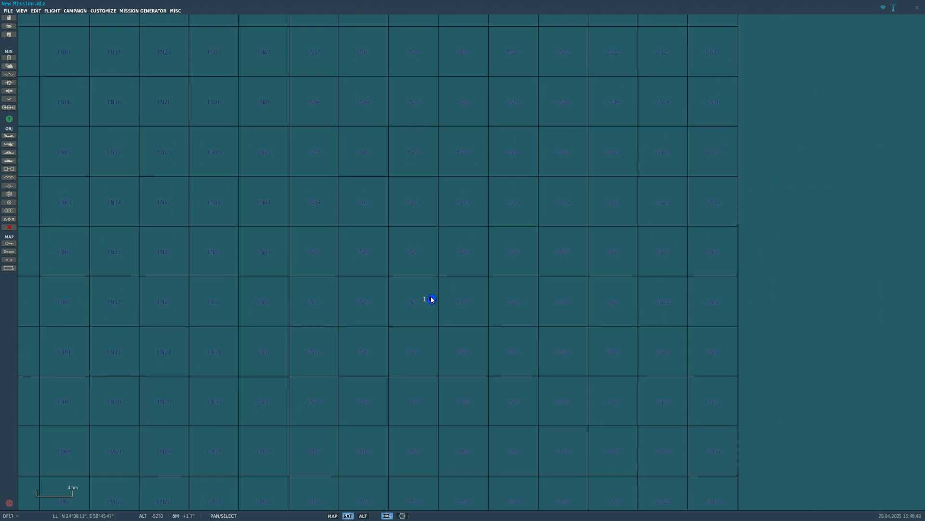
scroll(432, 299, down, 7)
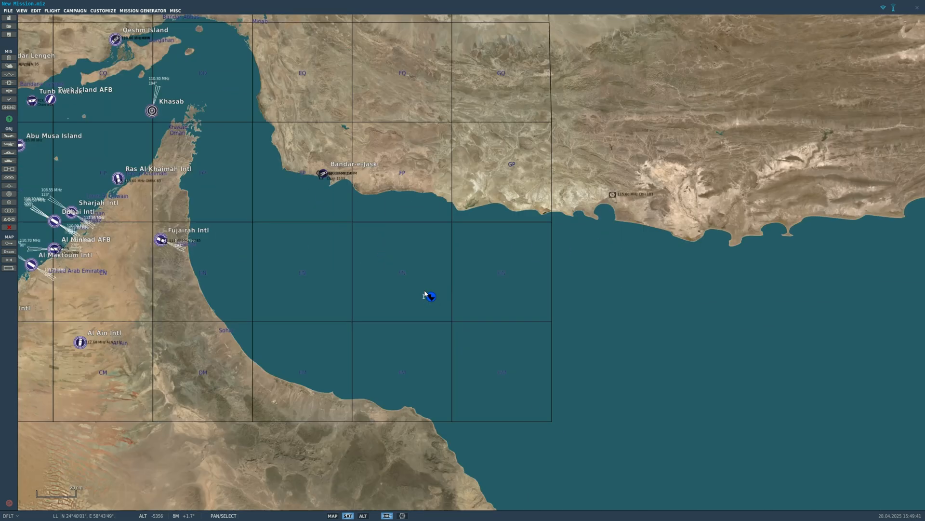
drag(429, 297, 663, 363)
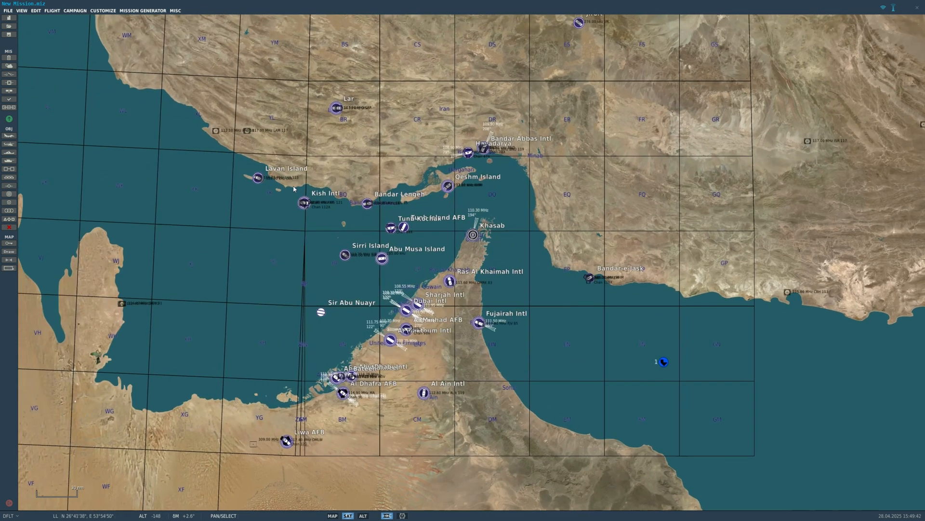
scroll(564, 338, down, 1)
click(9, 135)
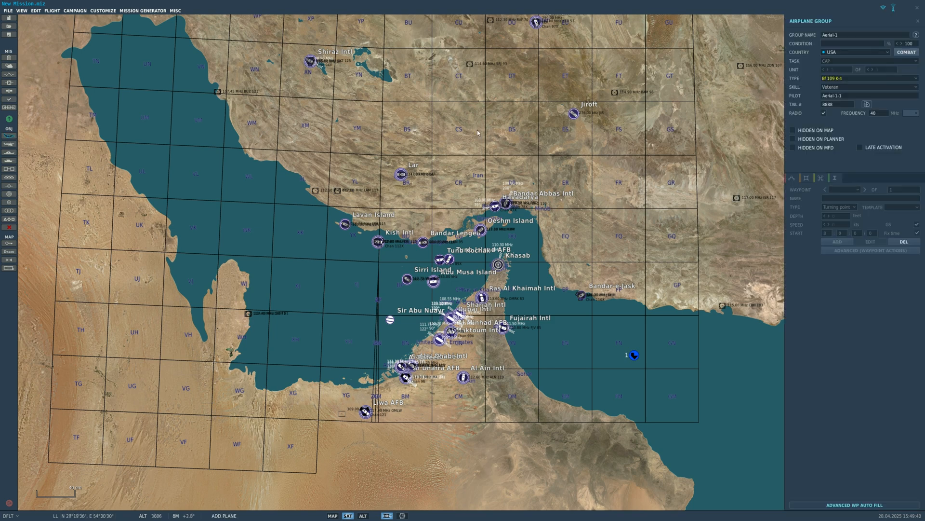
click(844, 54)
click(842, 54)
click(9, 136)
- Start a new USA airplane group and name it Cool guy
scroll(476, 211, up, 1)
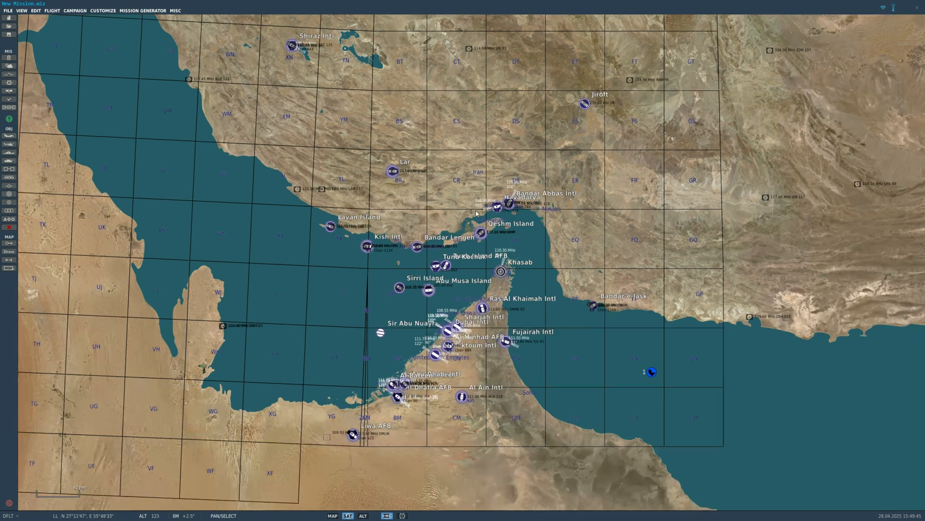
scroll(476, 213, up, 3)
drag(477, 213, 286, 50)
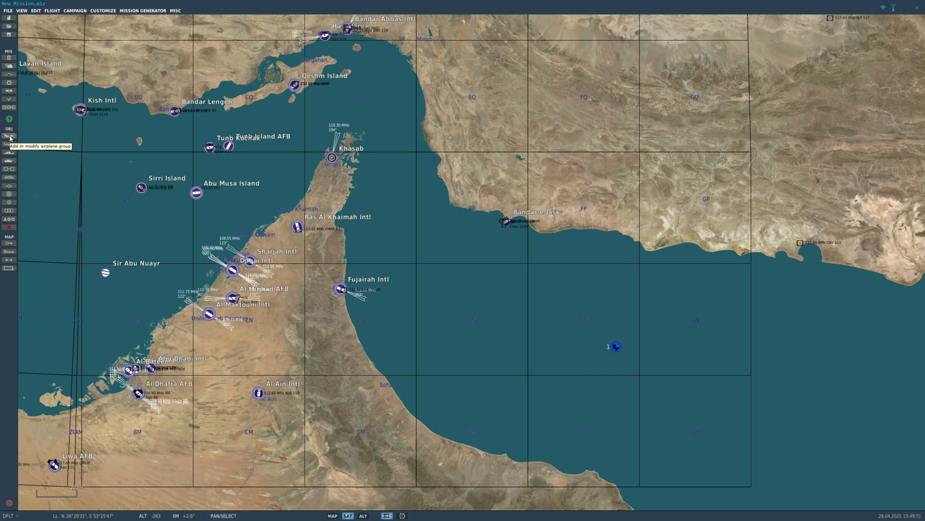
click(9, 136)
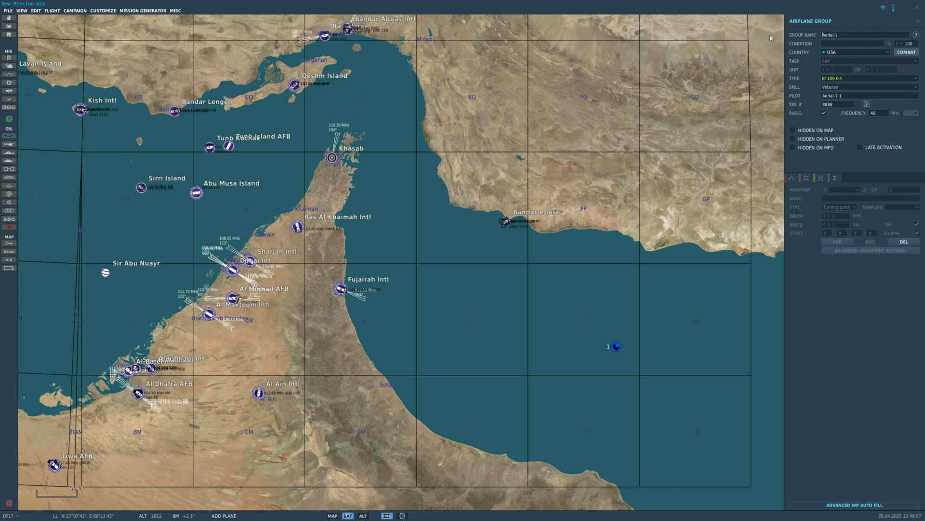
drag(851, 37, 788, 50)
key(BackSpace)
- Set the airplane group's type to F/A-18C Lot 20
click(858, 77)
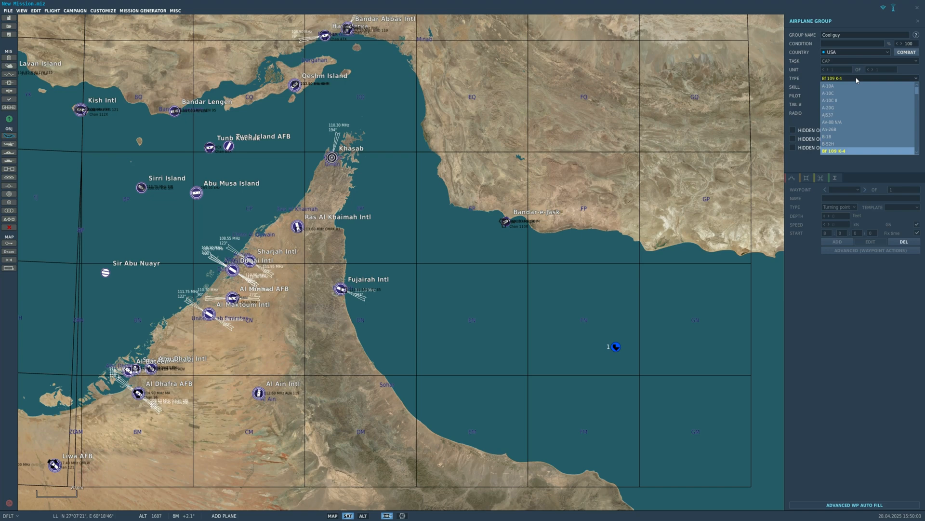
scroll(855, 120, down, 5)
scroll(844, 134, up, 6)
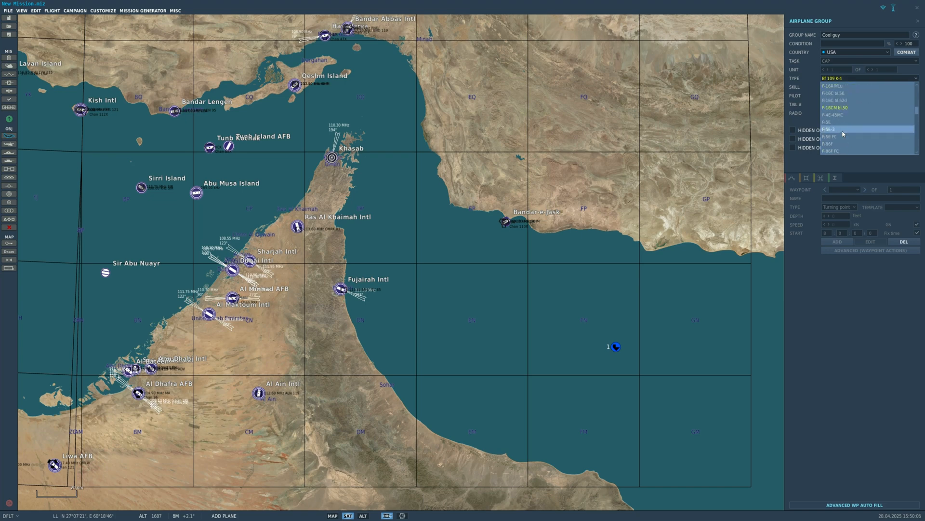
scroll(842, 139, down, 6)
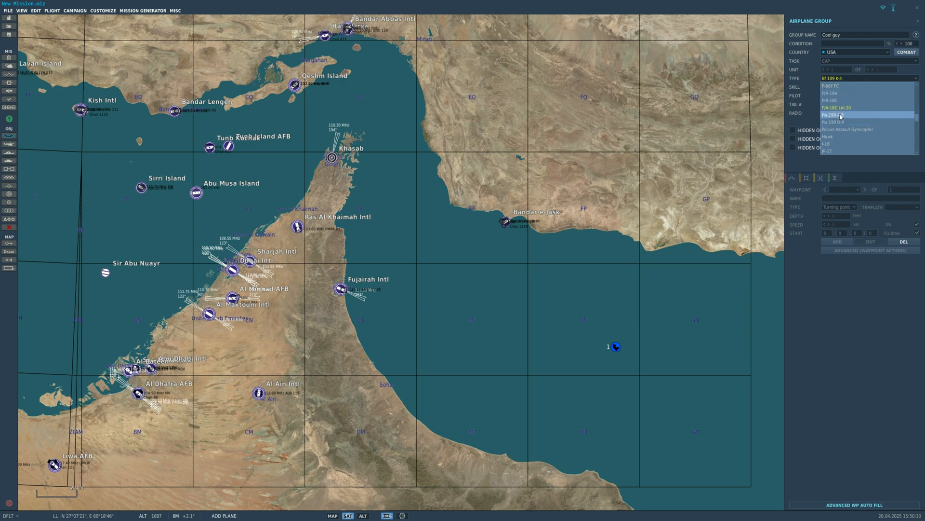
click(839, 86)
- Place the F/A-18C over the sea just east of the carrier's stern
scroll(611, 287, up, 5)
scroll(395, 237, up, 9)
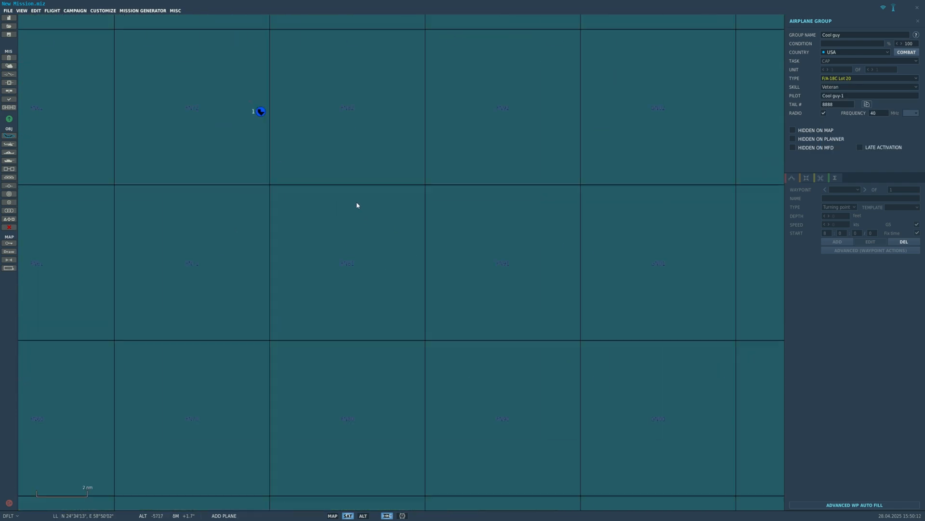
right_drag(169, 35, 577, 290)
scroll(562, 283, up, 3)
scroll(562, 283, up, 4)
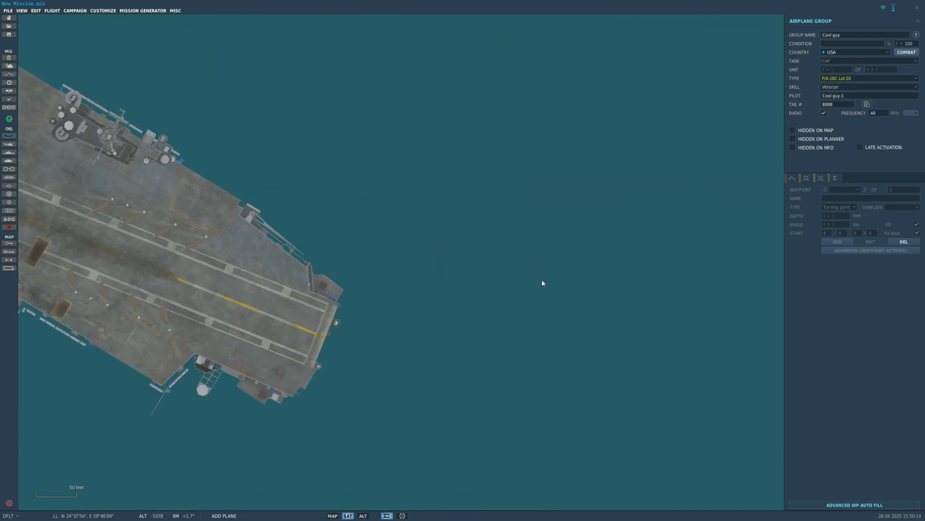
click(545, 277)
right_drag(605, 257, 541, 254)
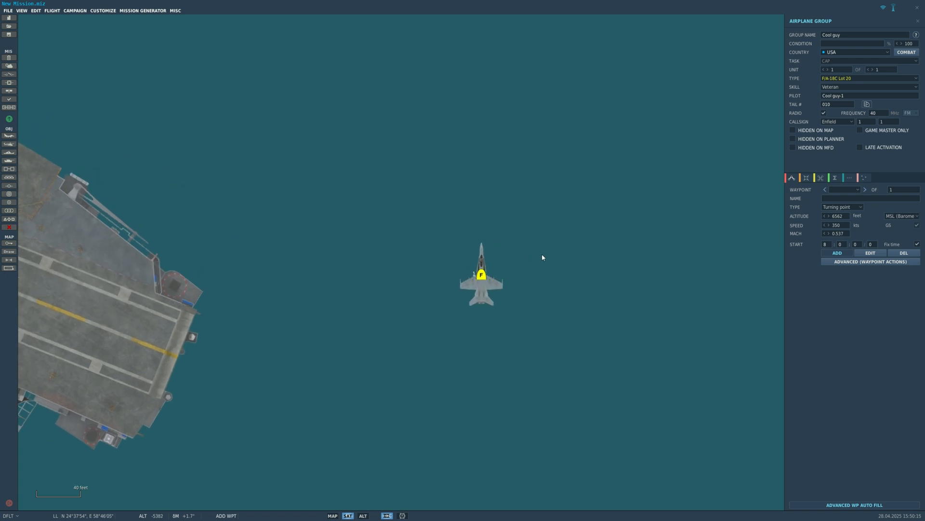
- View the waypoint types for the F/A-18C's first waypoint and leave the airplane group's settings
click(842, 206)
click(841, 211)
scroll(686, 269, down, 1)
scroll(686, 269, down, 5)
right_drag(686, 269, 531, 268)
scroll(533, 268, down, 3)
key(Escape)
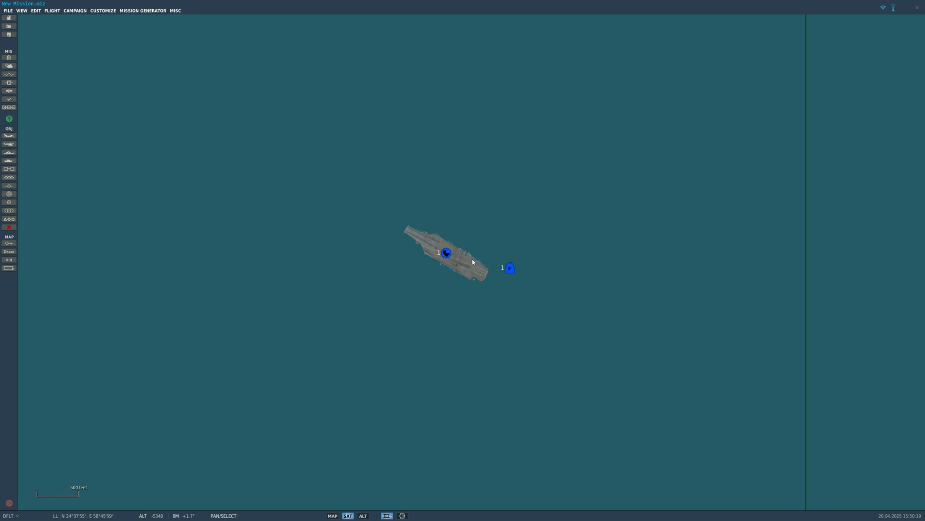
- Reselect the Cool guy airplane group beside the carrier and look through the types available for its first waypoint
scroll(430, 256, up, 1)
click(451, 253)
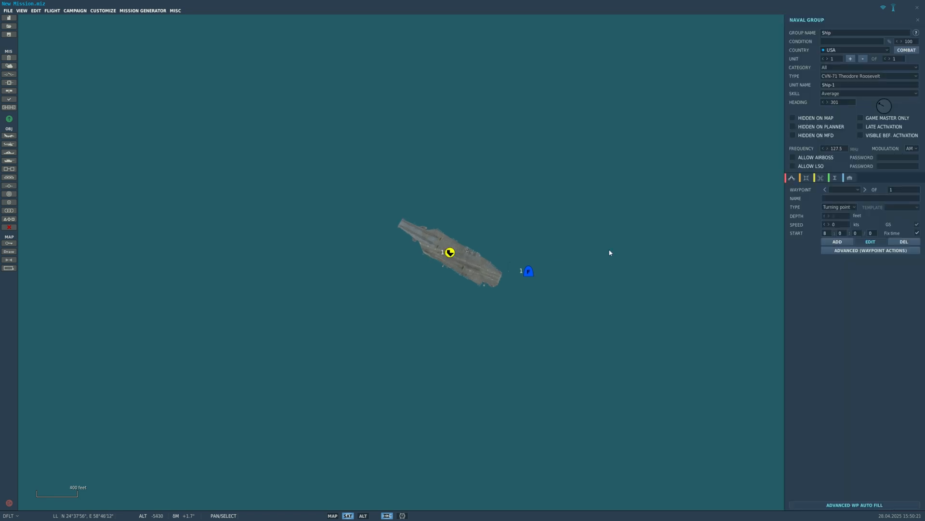
key(Escape)
click(528, 272)
scroll(661, 299, up, 3)
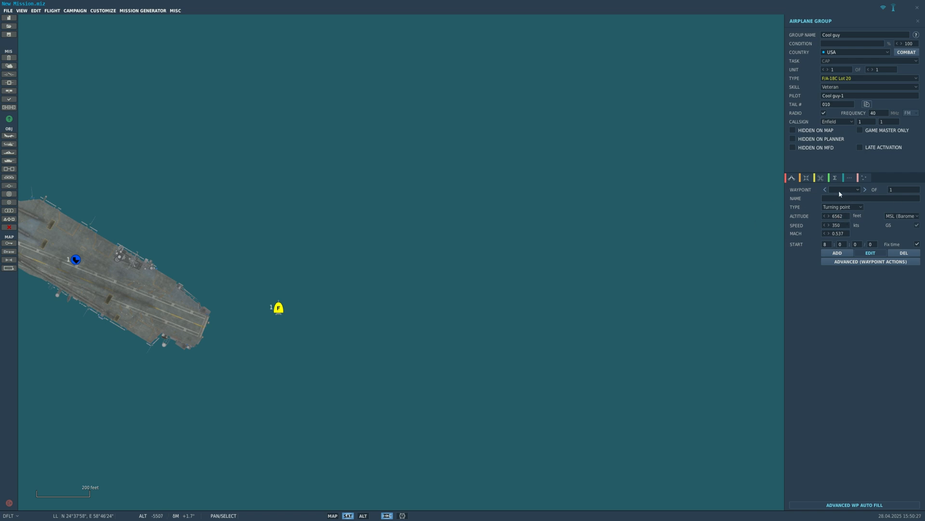
scroll(318, 330, up, 3)
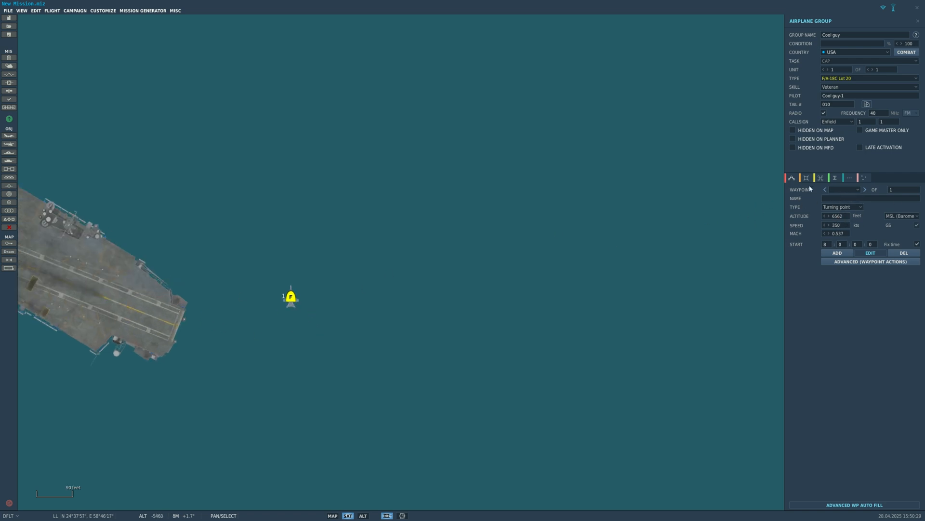
click(855, 207)
click(852, 215)
click(853, 208)
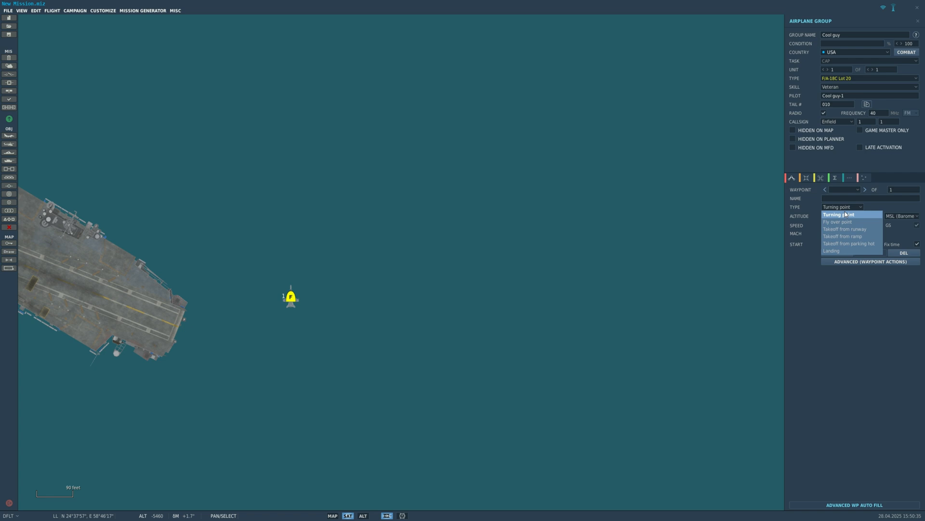
click(841, 208)
click(842, 207)
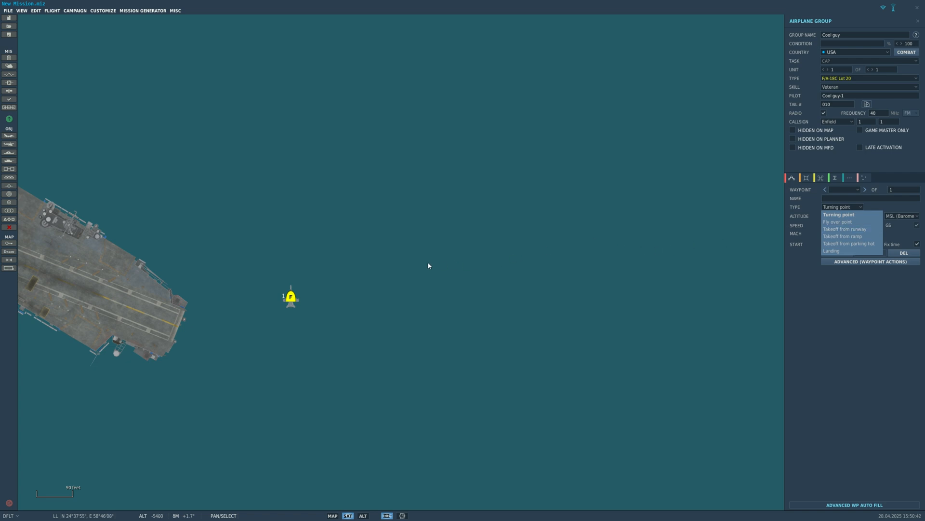
drag(414, 251, 503, 273)
scroll(502, 274, down, 2)
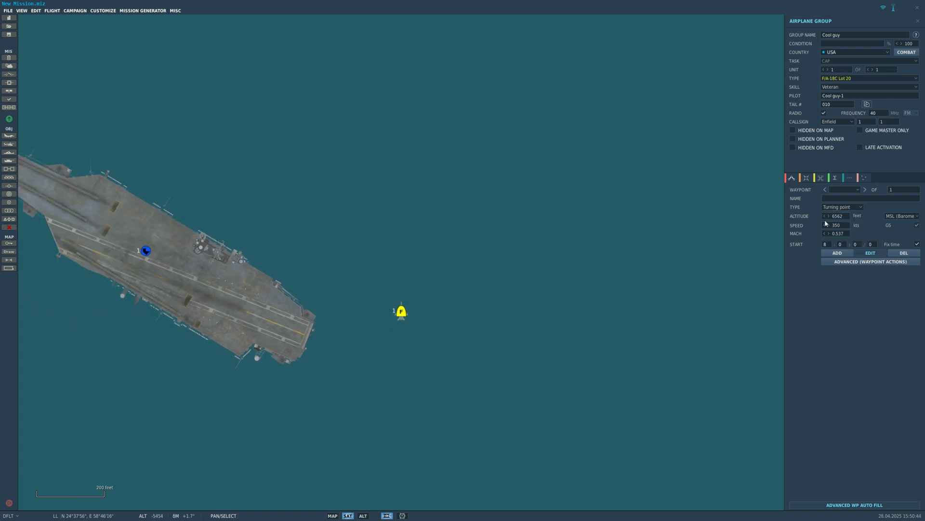
click(841, 207)
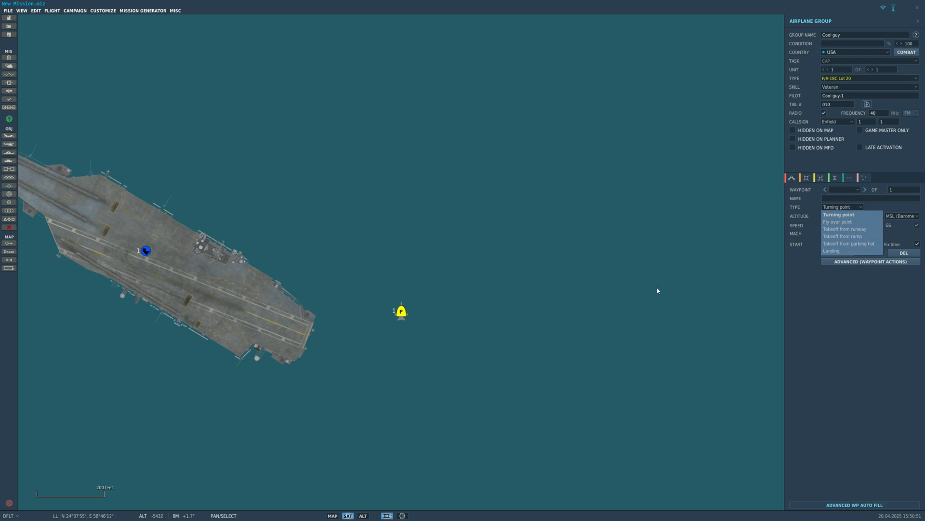
scroll(621, 289, down, 2)
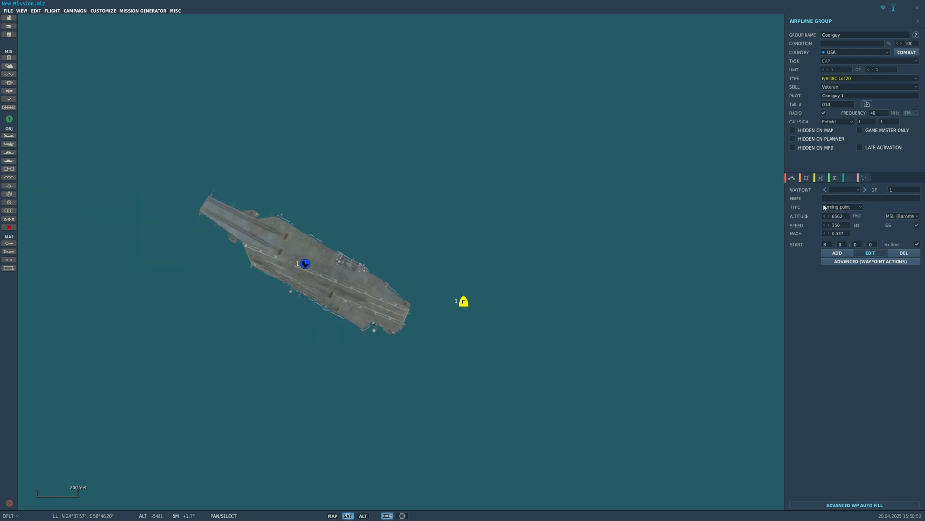
drag(762, 325, 734, 354)
scroll(734, 353, down, 2)
- Set the altitude of the F/A-18C's first waypoint to 16000 feet and leave the airplane group's settings
click(824, 254)
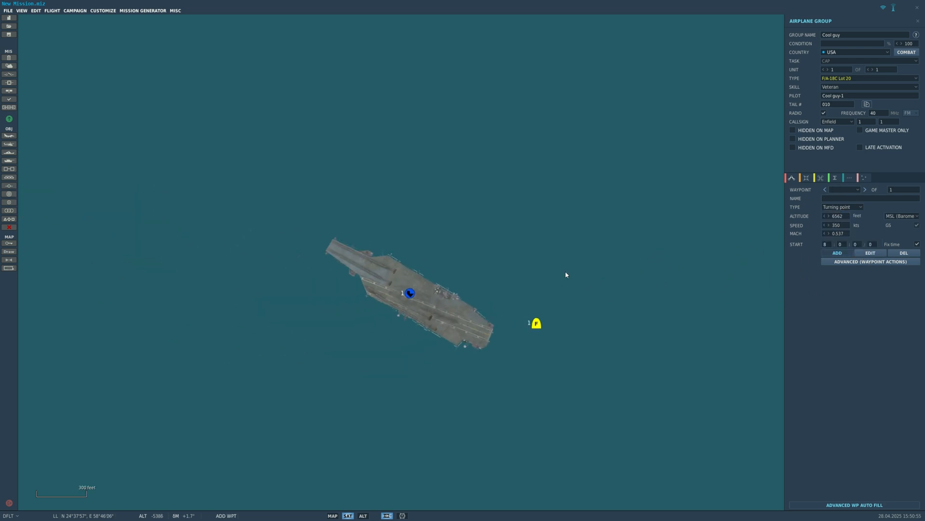
scroll(535, 330, up, 5)
scroll(513, 331, down, 3)
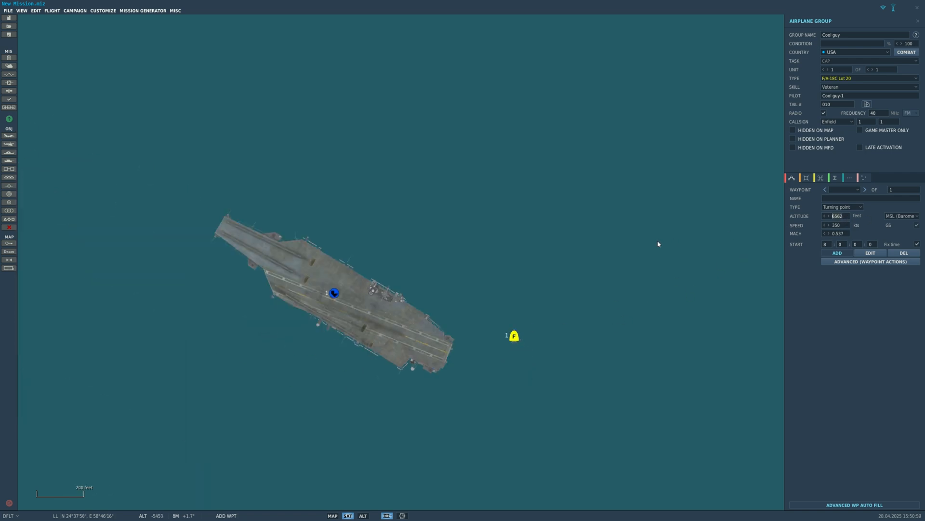
key(BackSpace)
drag(847, 227, 798, 225)
drag(915, 220, 674, 251)
scroll(569, 273, down, 4)
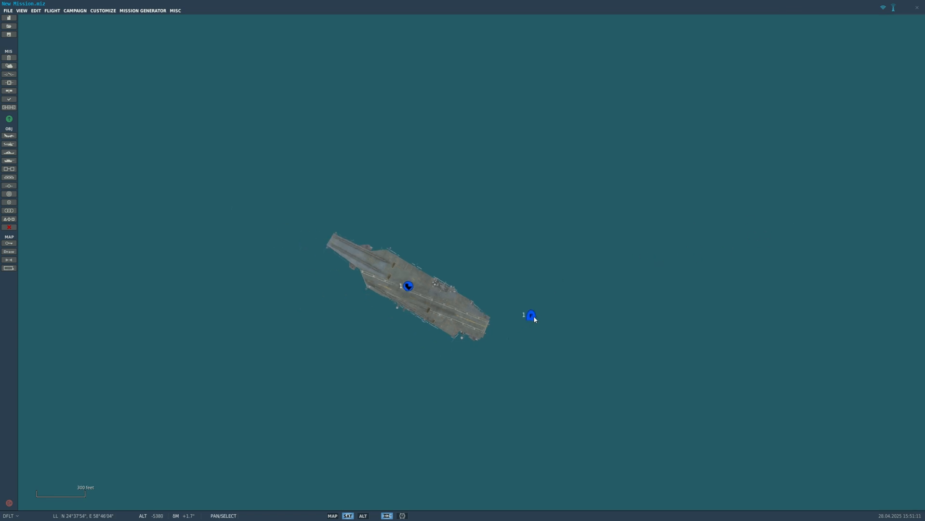
- Move the F/A-18C farther out over the sea, southeast of the carrier's stern
click(481, 306)
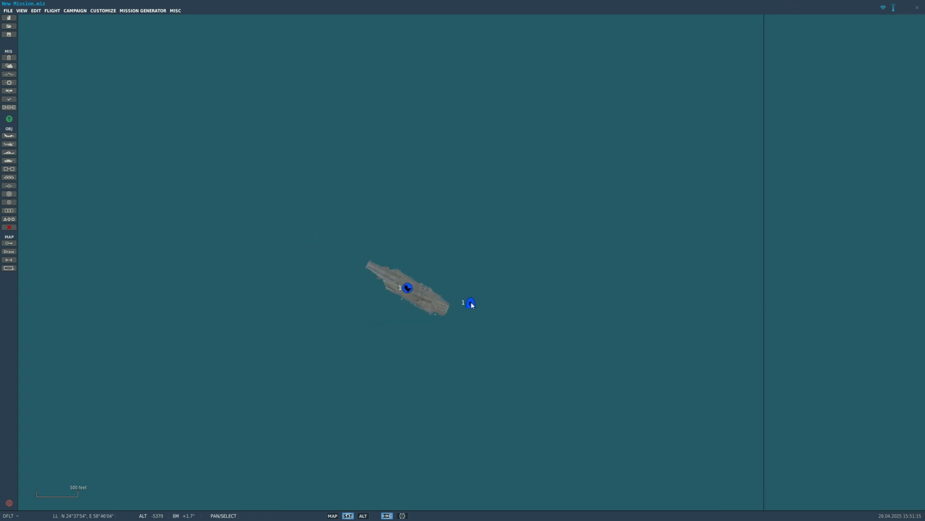
drag(471, 306, 766, 410)
right_drag(765, 409, 534, 304)
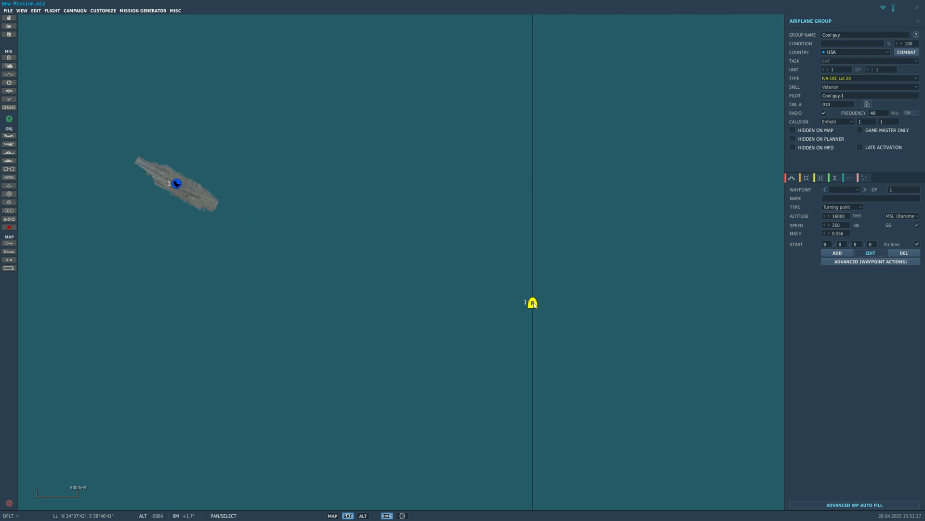
drag(535, 305, 467, 287)
click(847, 192)
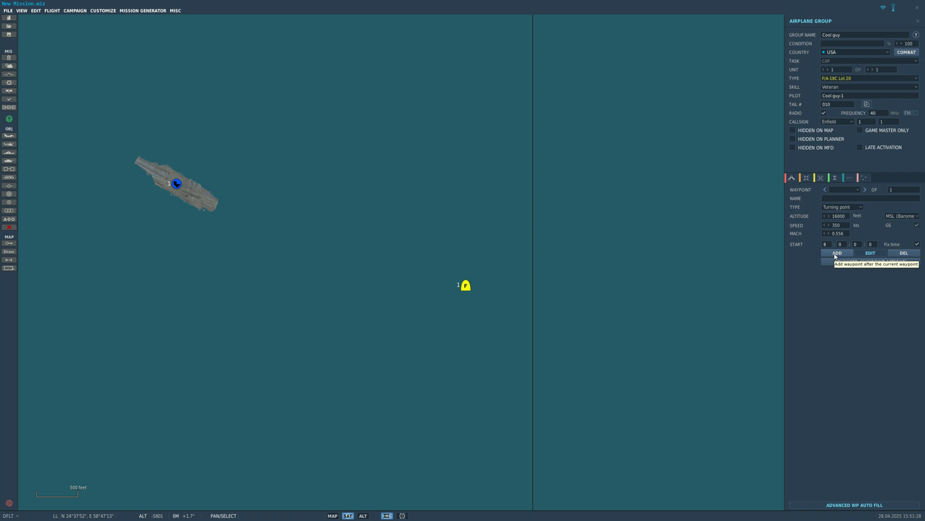
- Add a second waypoint to the F/A-18C's route, inland over Iran, north-northeast of the aircraft and northeast of Bandar-e-Jask
click(837, 253)
scroll(624, 233, down, 4)
scroll(525, 270, up, 5)
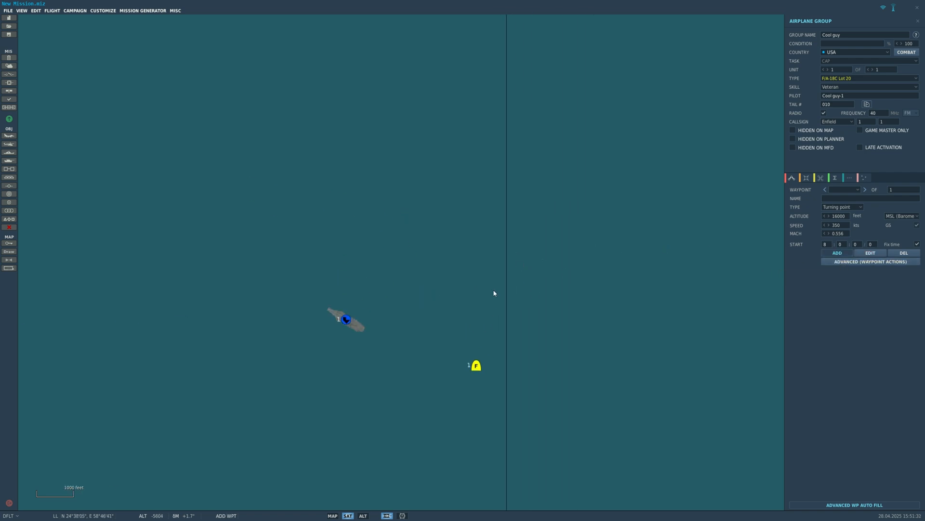
scroll(500, 209, down, 10)
right_drag(508, 209, 458, 298)
scroll(469, 298, down, 10)
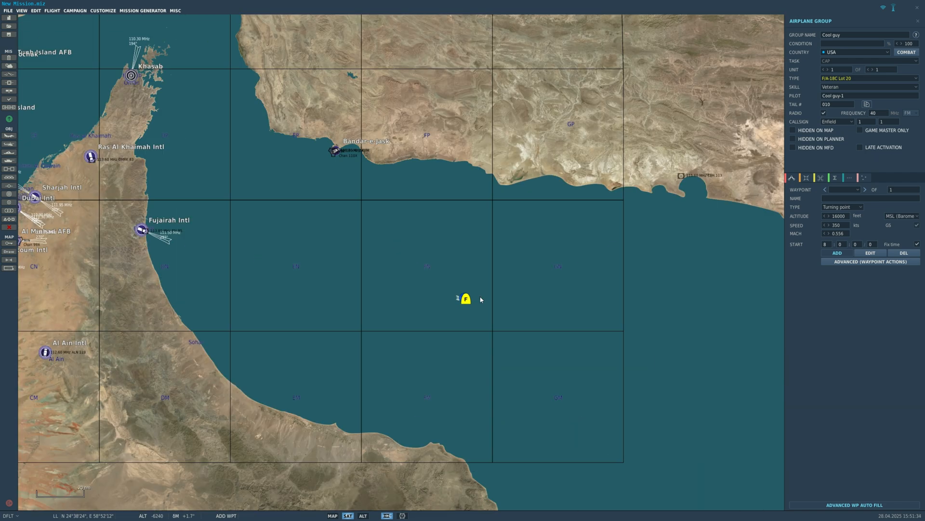
scroll(547, 328, up, 4)
right_drag(537, 291, 395, 225)
scroll(551, 282, up, 1)
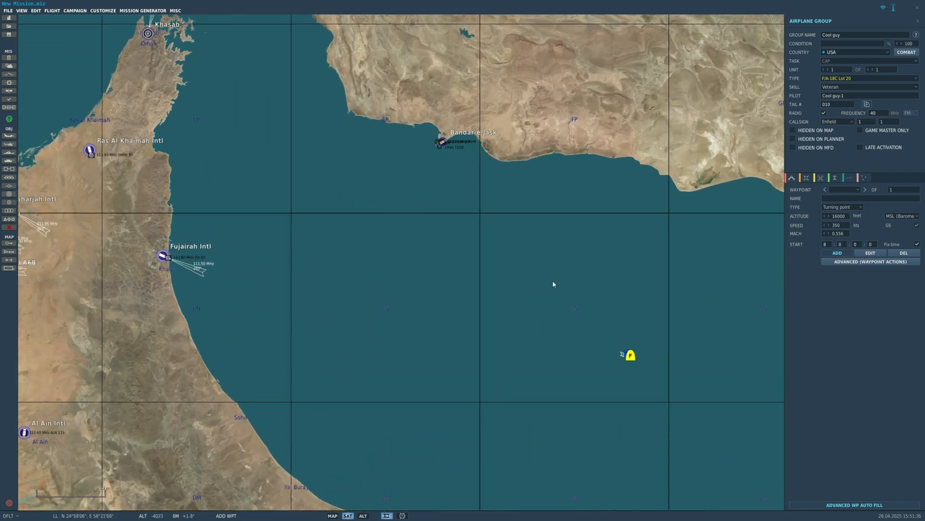
scroll(495, 224, down, 4)
click(585, 137)
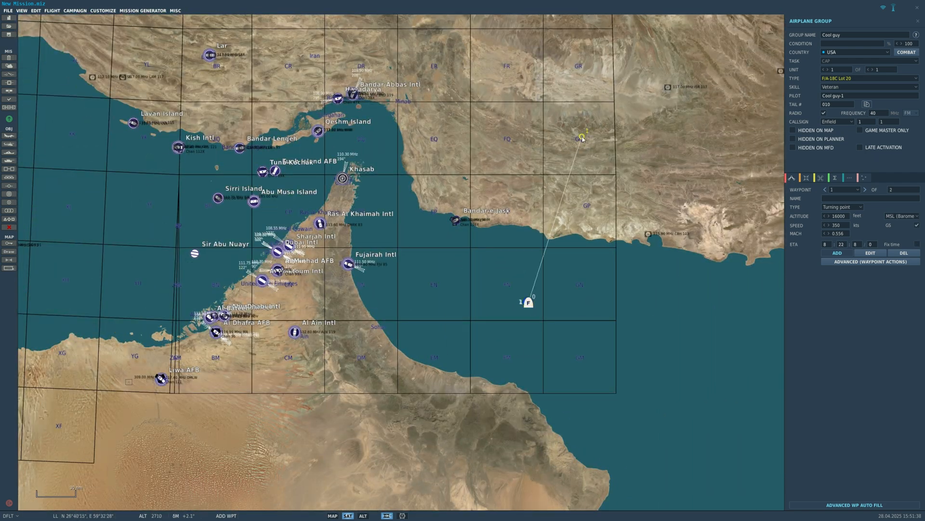
- Open the advanced waypoint actions for waypoint 1 and add a new action to the list
scroll(576, 326, up, 2)
scroll(583, 327, up, 10)
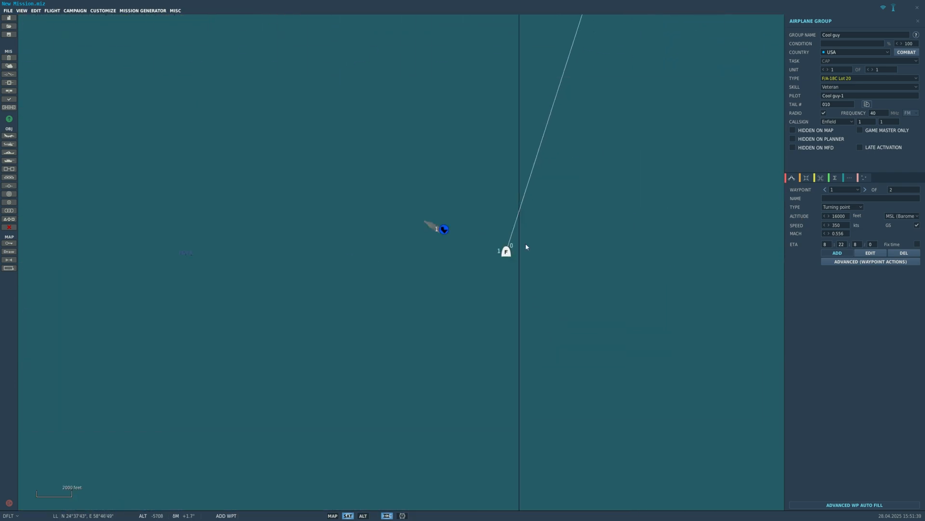
scroll(498, 328, up, 2)
scroll(415, 282, down, 7)
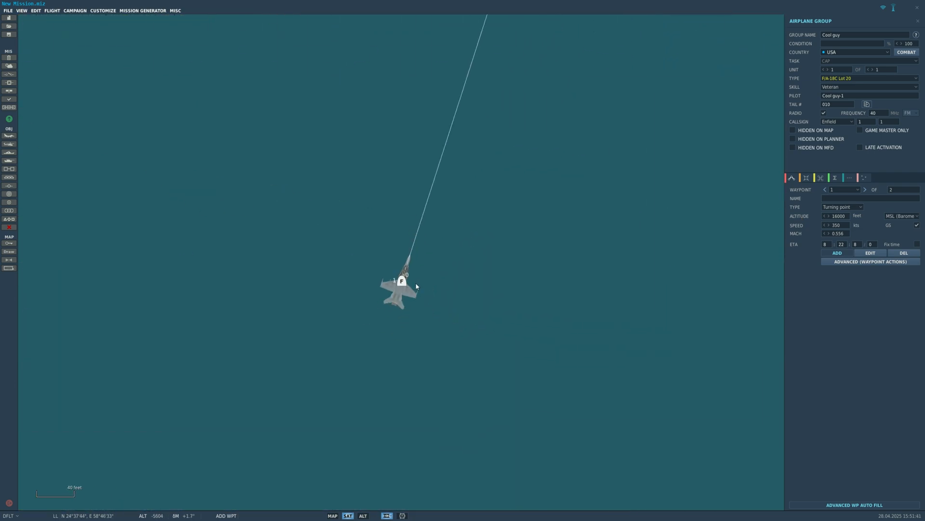
scroll(576, 285, down, 1)
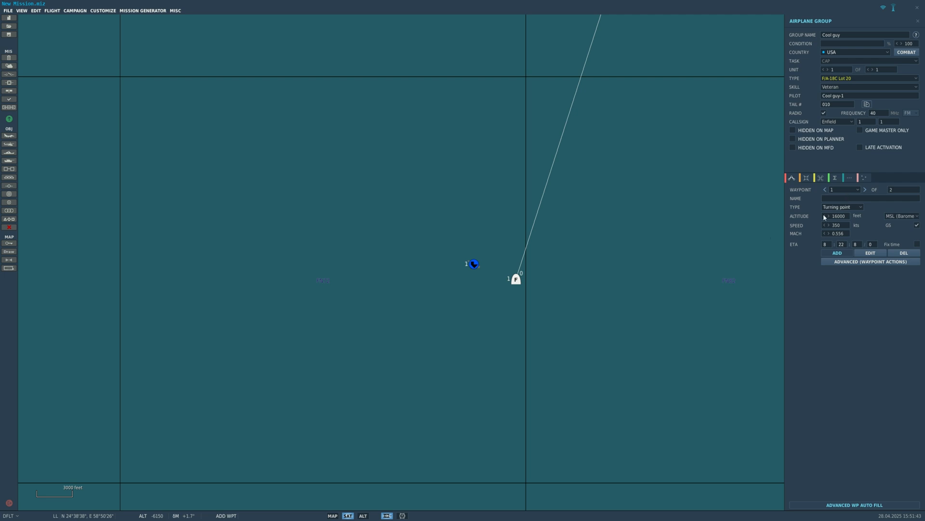
scroll(543, 377, down, 3)
click(837, 262)
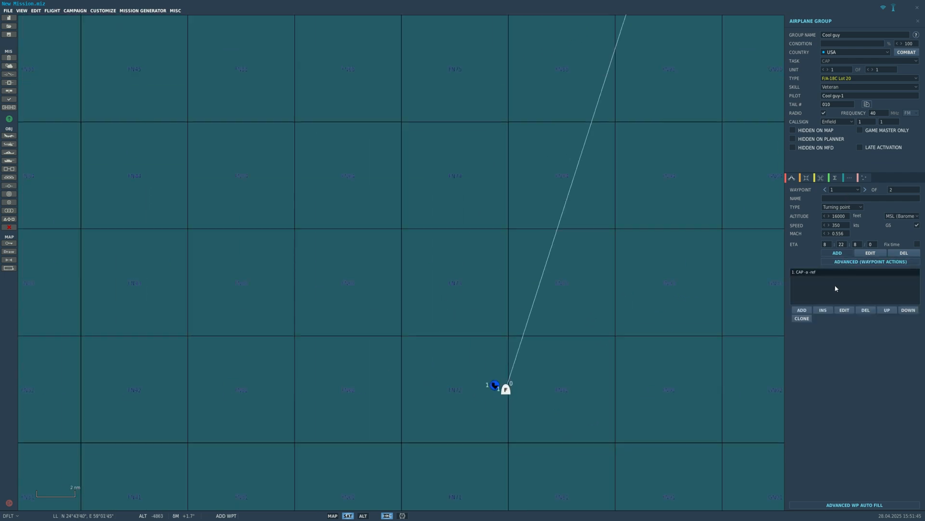
click(800, 310)
- Look through the action types and the actions offered under Perform Task for the new waypoint action
click(704, 165)
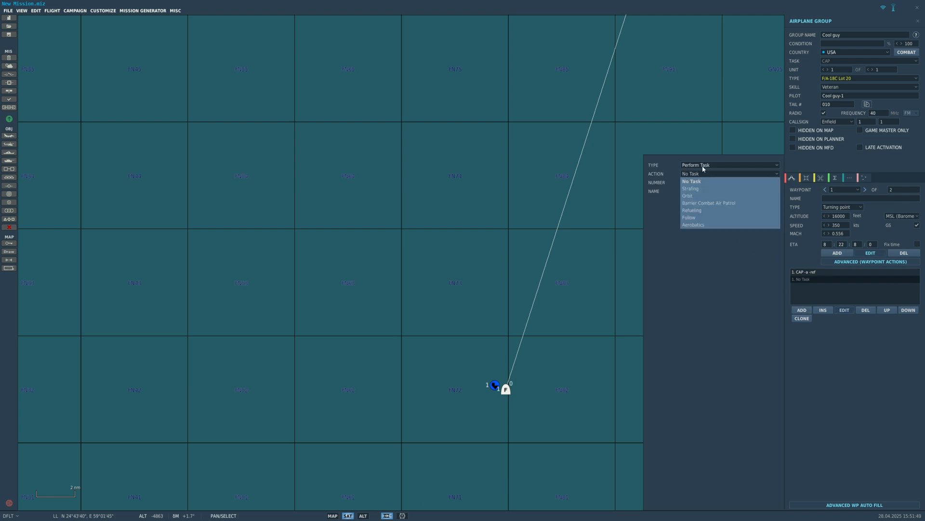
click(704, 172)
click(703, 174)
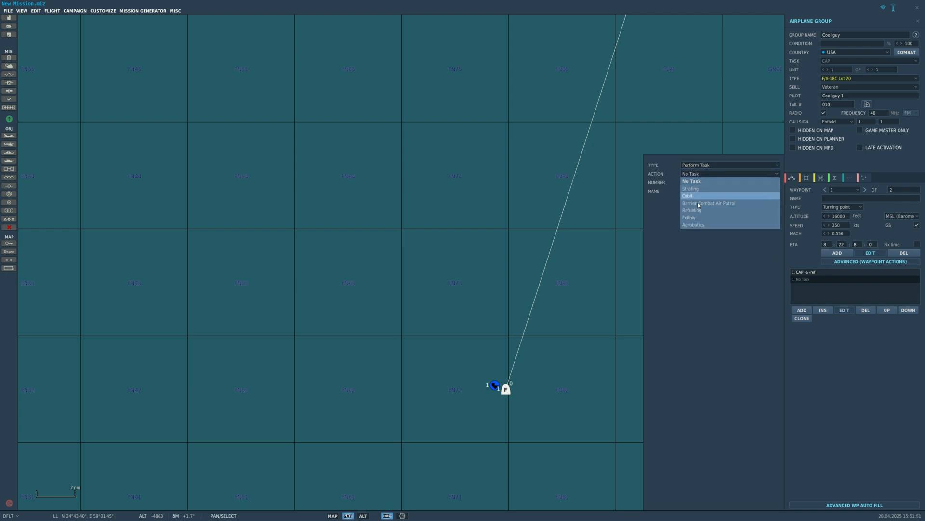
click(697, 180)
click(695, 165)
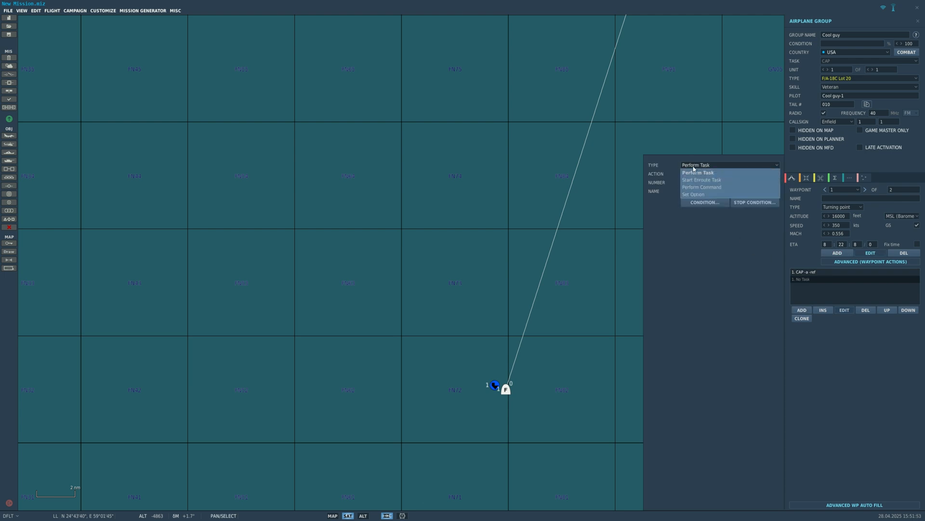
click(696, 170)
click(696, 174)
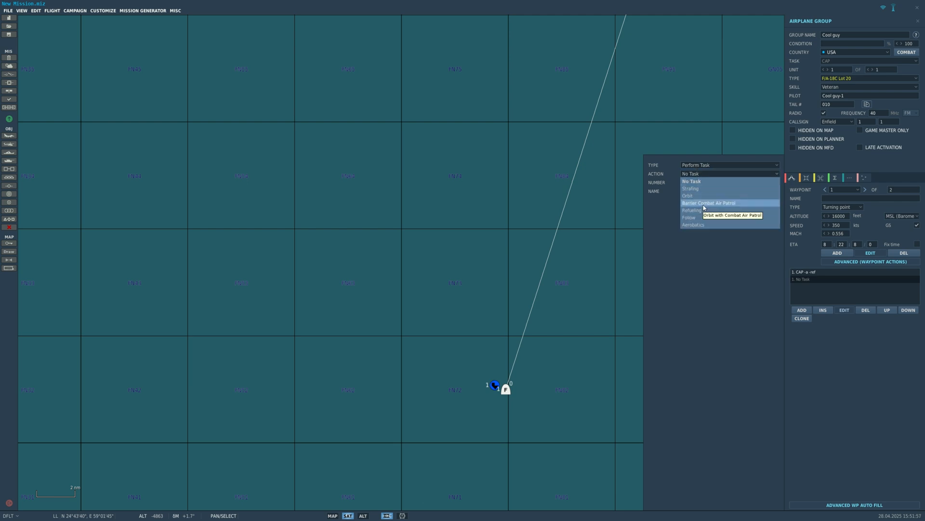
click(697, 181)
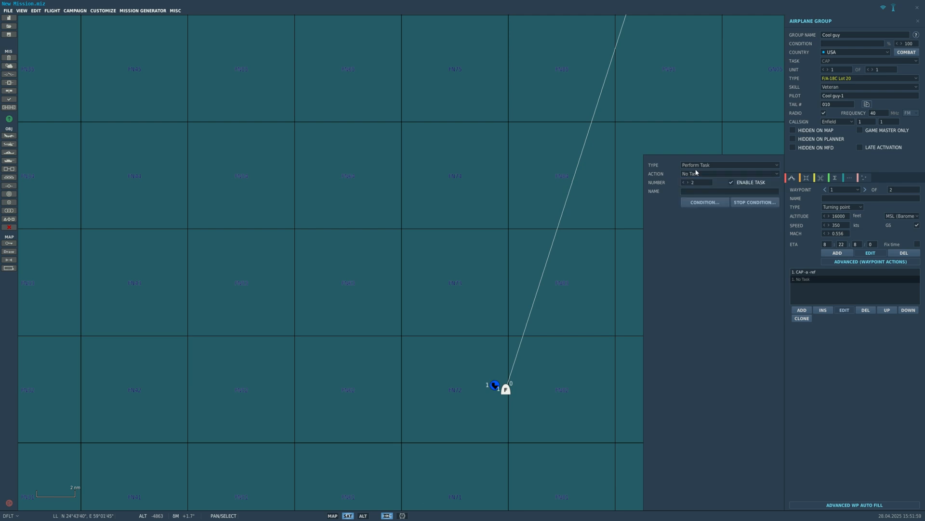
- Examine the actions offered for the Start Enroute Task and Perform Command types
click(696, 165)
click(697, 179)
click(697, 173)
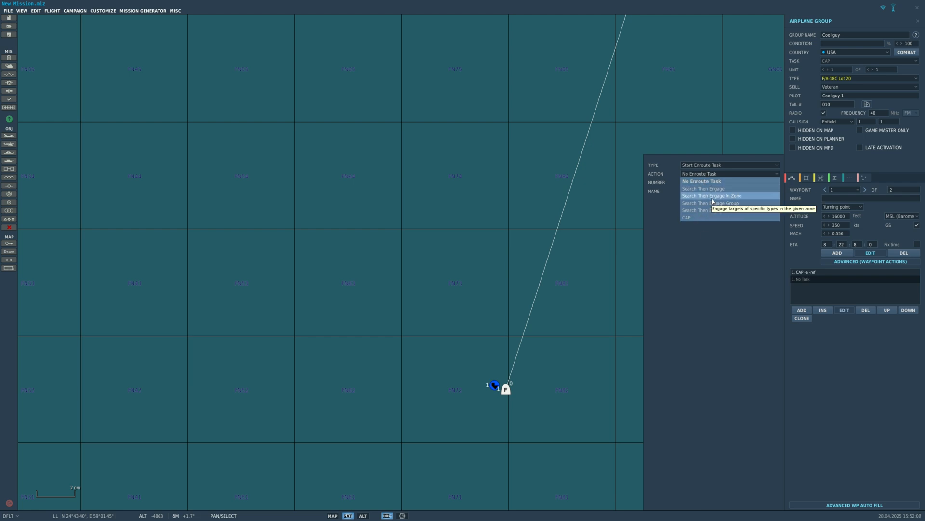
click(702, 175)
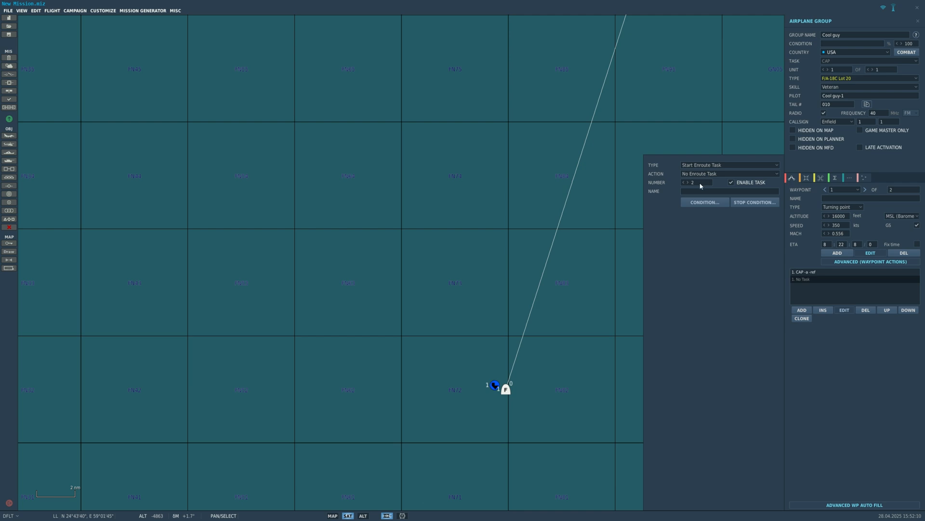
click(701, 175)
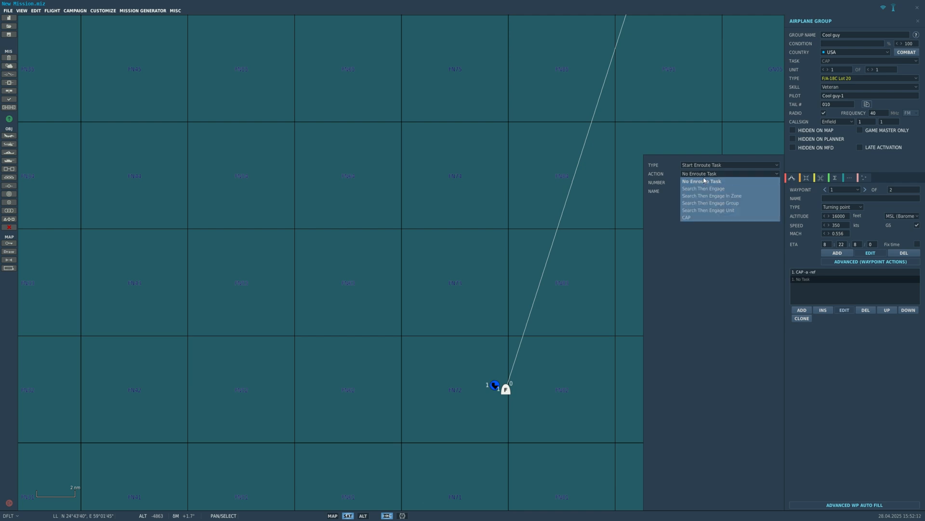
click(702, 165)
click(700, 188)
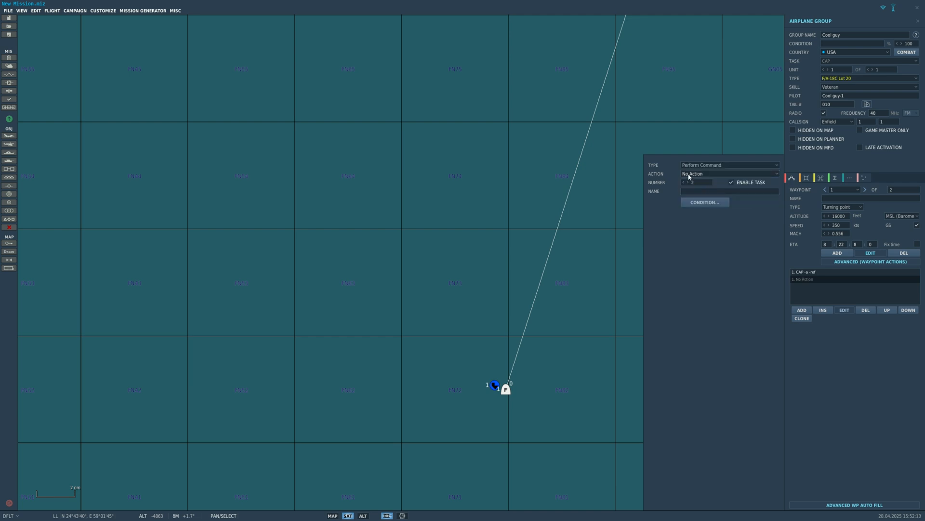
click(702, 174)
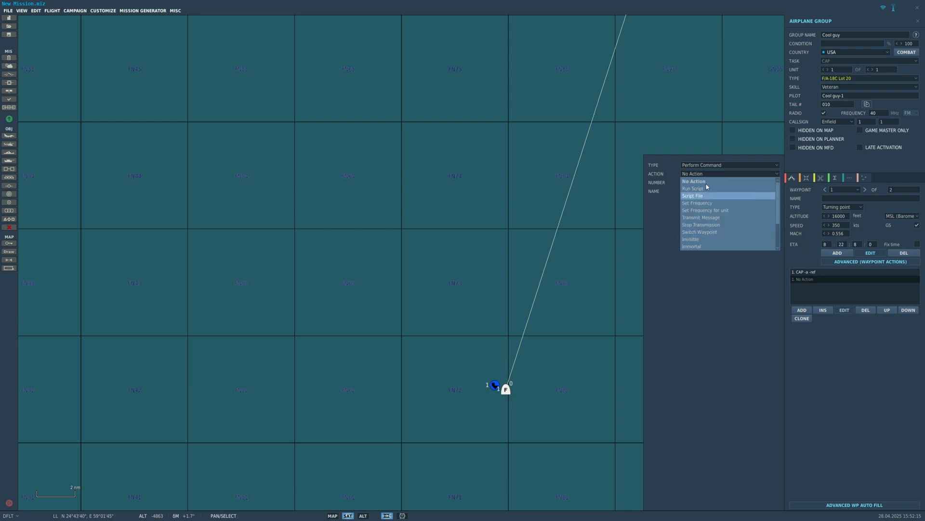
- Set the new waypoint action's type to Set Option and its action to ROE
click(702, 165)
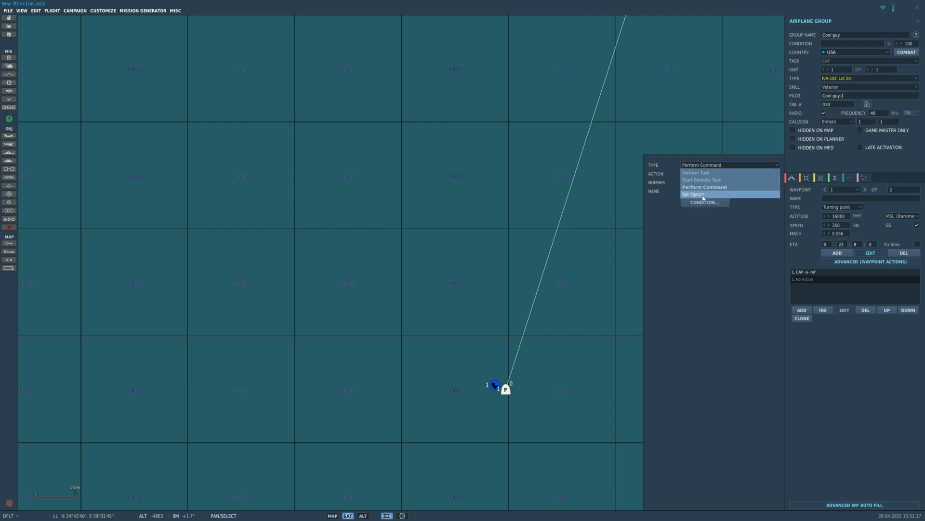
click(704, 194)
click(705, 173)
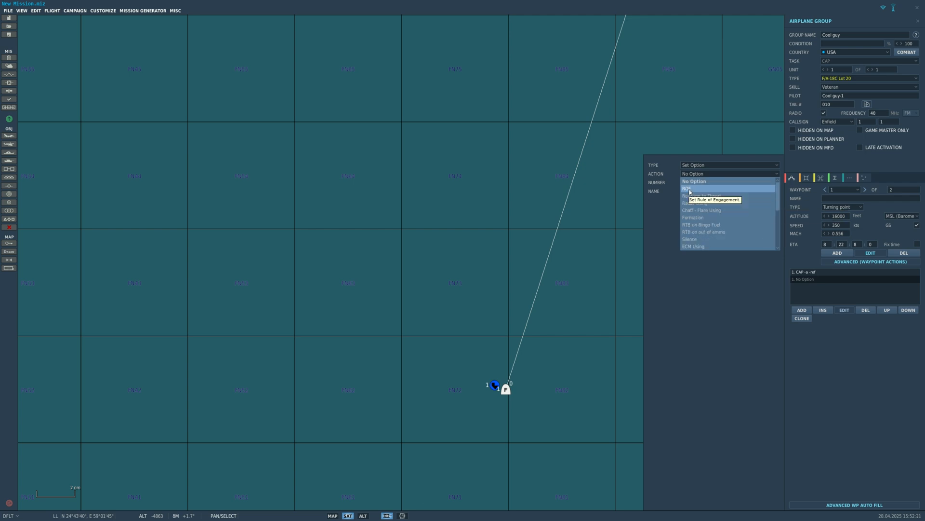
click(704, 189)
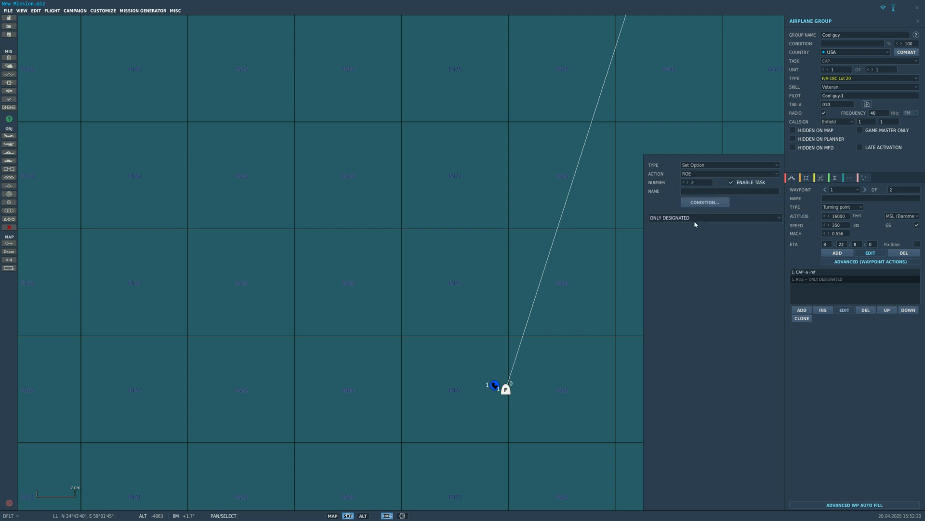
- Try WEAPON FREE for the ROE option, and switch the action to Reaction to Threat to view its reaction choices
click(684, 217)
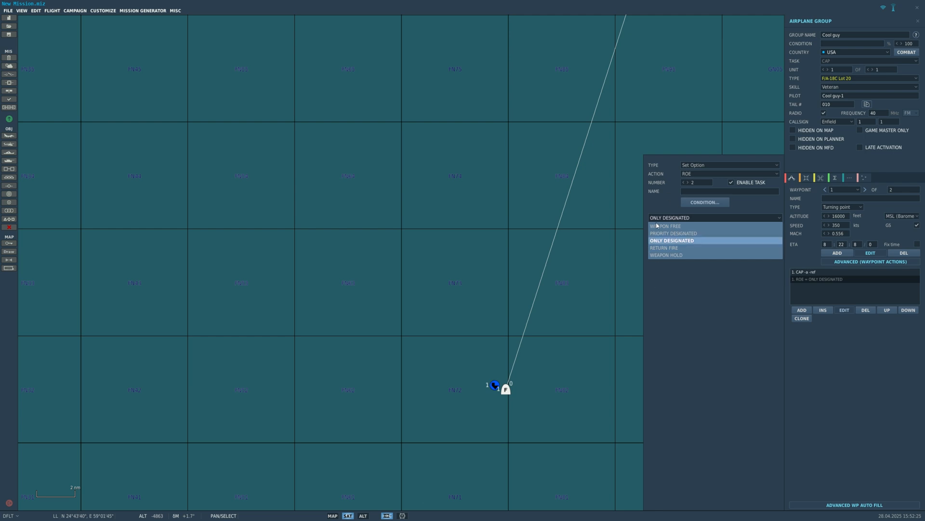
click(684, 226)
click(702, 174)
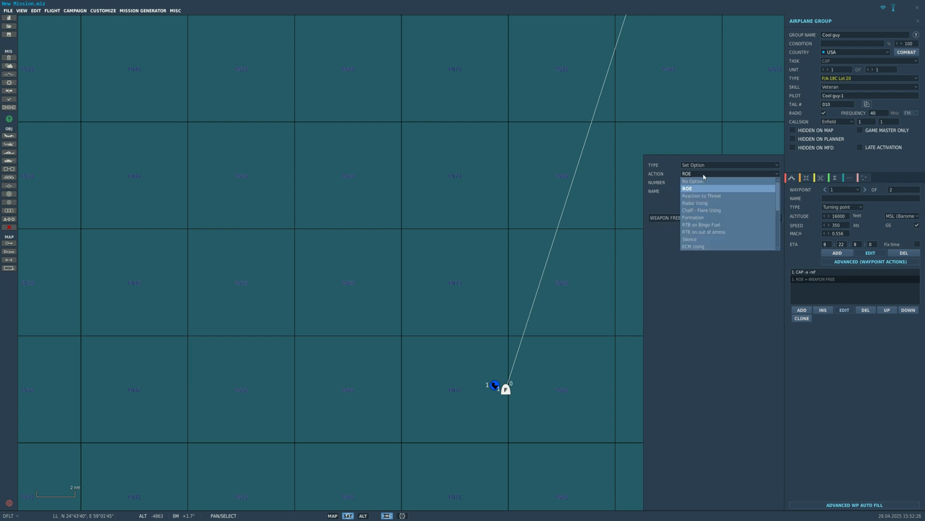
click(700, 202)
click(679, 219)
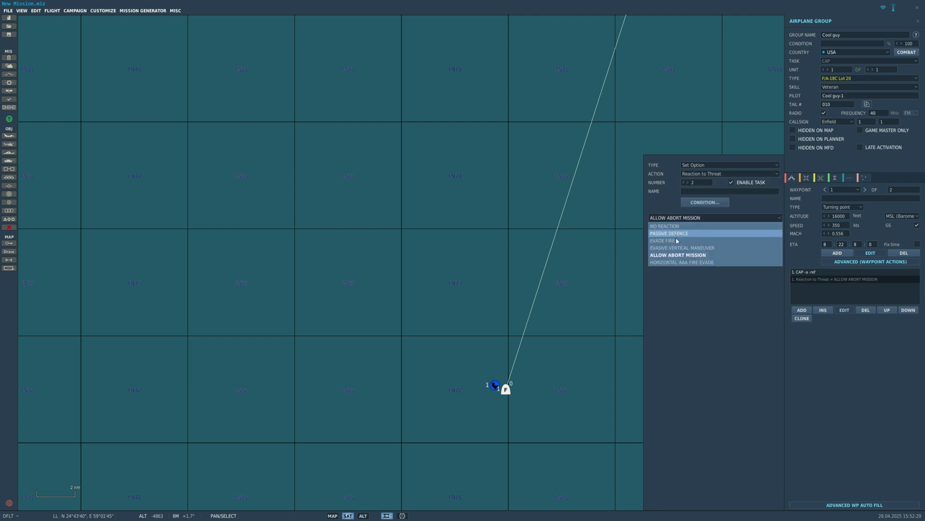
click(699, 309)
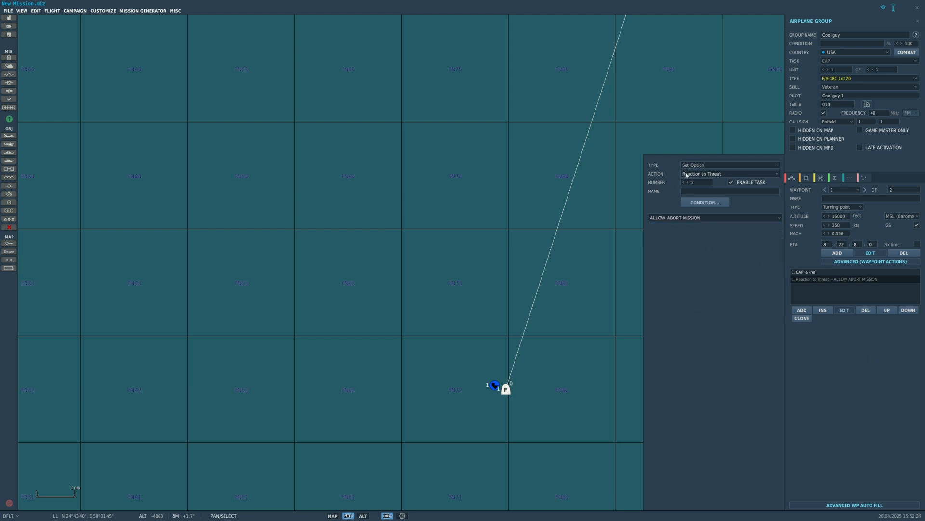
- Reset the Set Option action, try ROE again and return it to Reaction to Threat
click(707, 174)
click(699, 166)
click(700, 193)
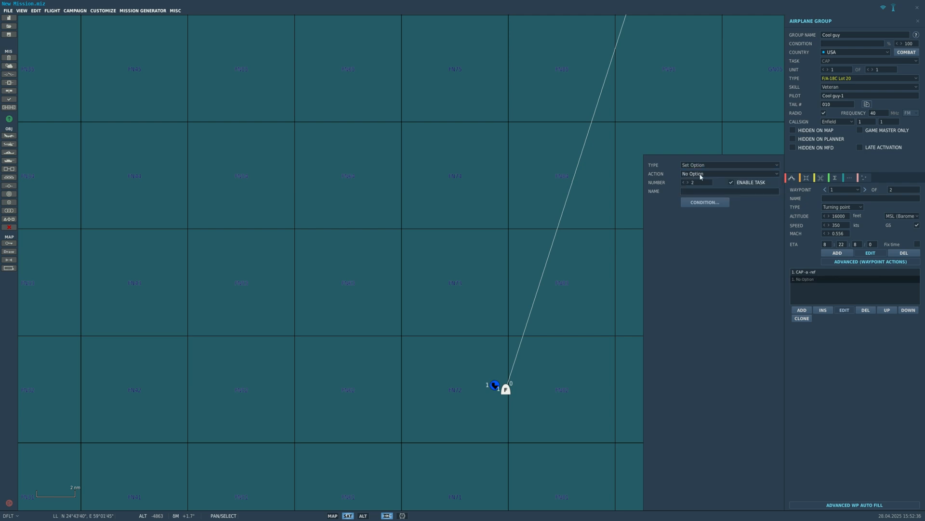
click(730, 174)
click(699, 182)
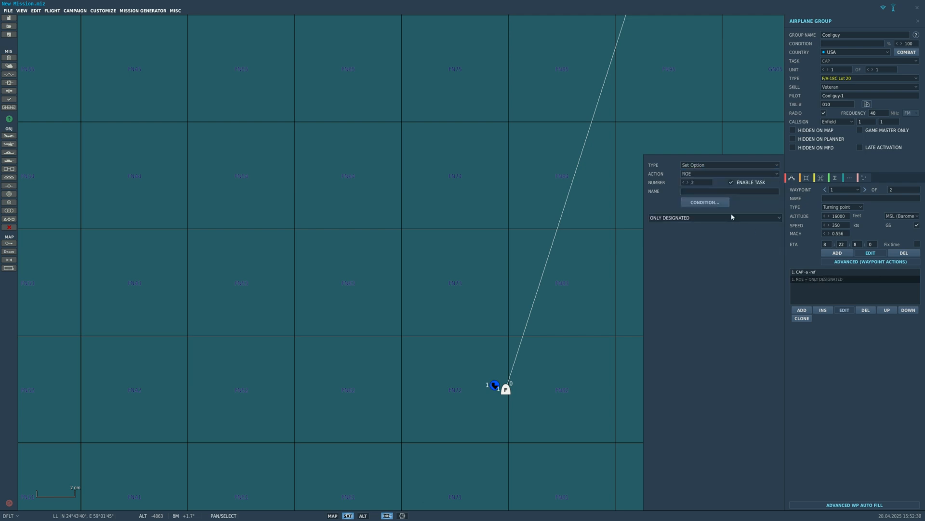
click(730, 173)
click(704, 192)
- Add a third action to waypoint 1 and delete every action after CAP
click(802, 310)
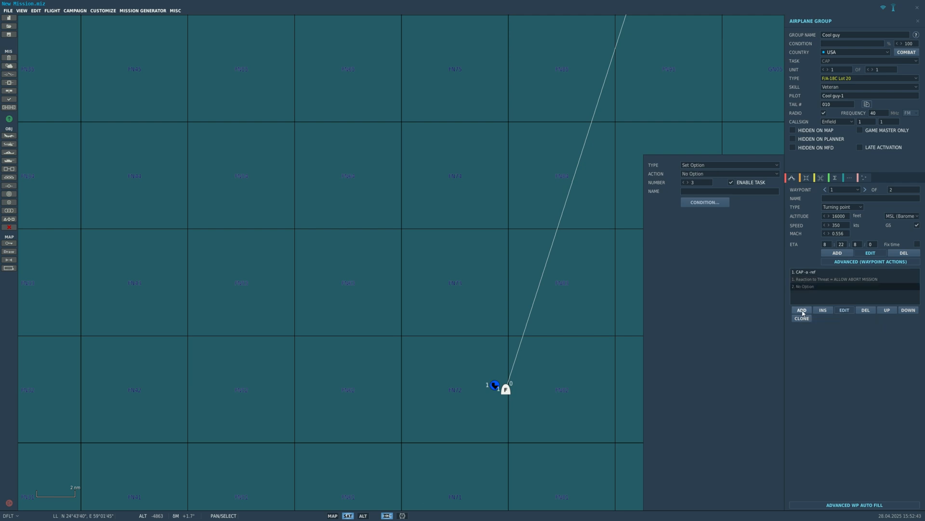
click(802, 279)
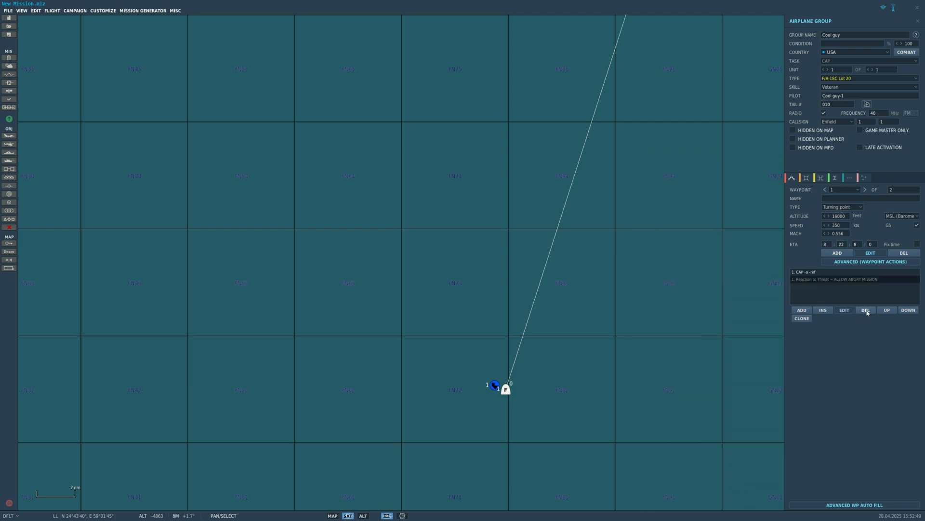
click(866, 310)
- Move waypoint 1 south, closer to the coast, to about N 26°03', E 59°13'
scroll(676, 299, down, 5)
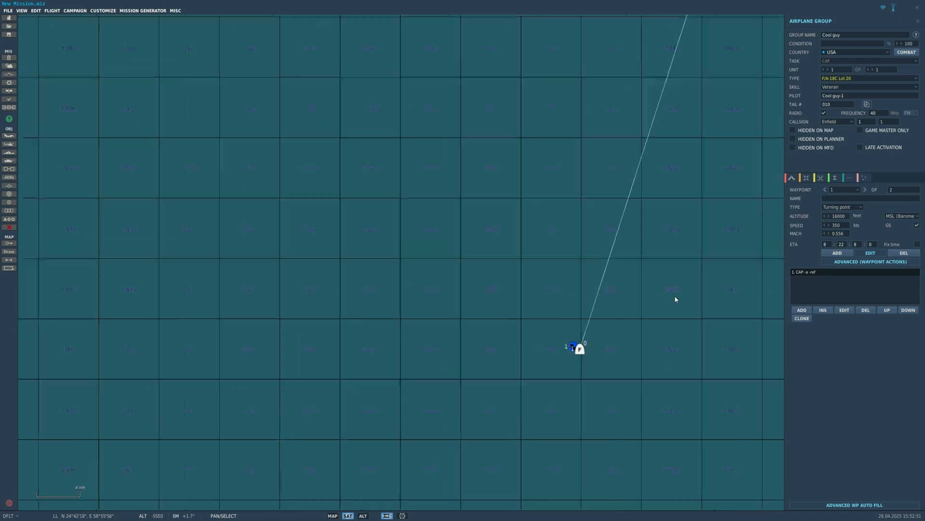
scroll(692, 301, up, 3)
scroll(613, 216, up, 2)
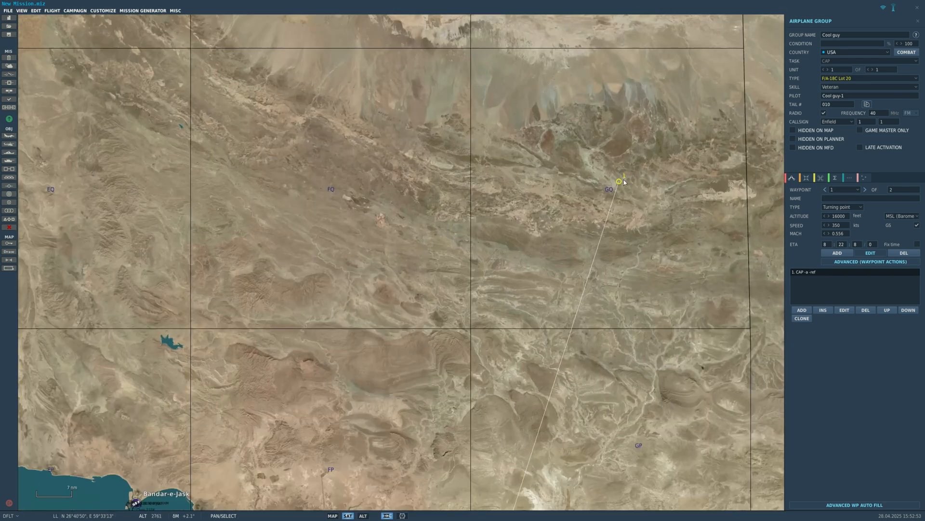
scroll(615, 218, down, 4)
scroll(616, 220, up, 3)
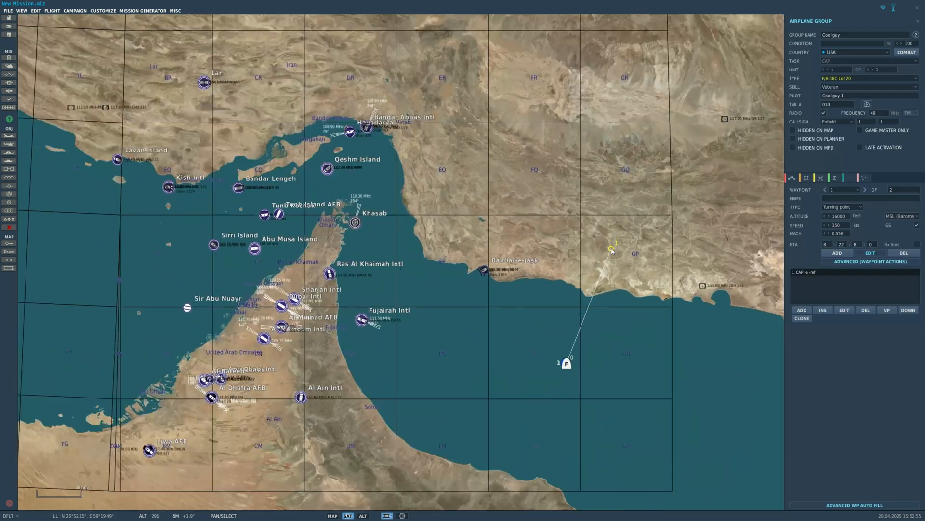
scroll(608, 220, down, 2)
scroll(598, 220, up, 2)
scroll(596, 221, up, 10)
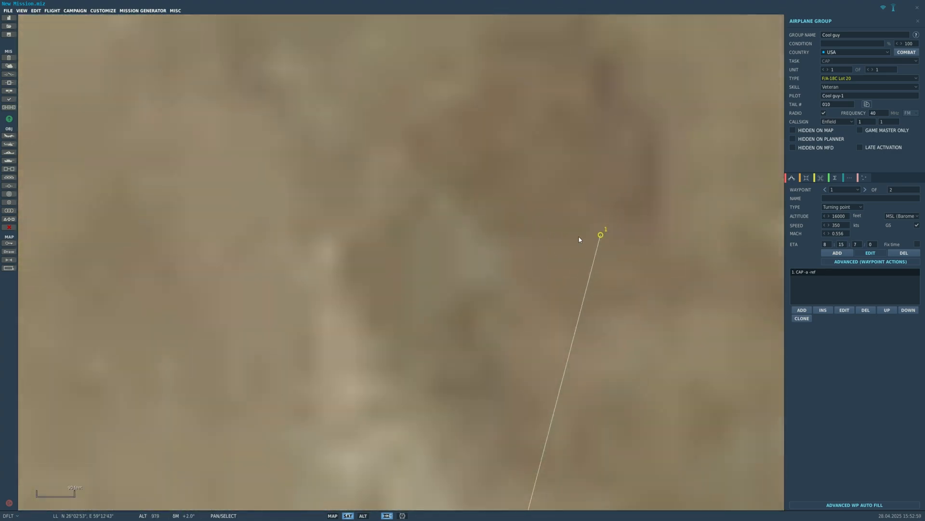
scroll(585, 236, down, 5)
scroll(601, 240, down, 7)
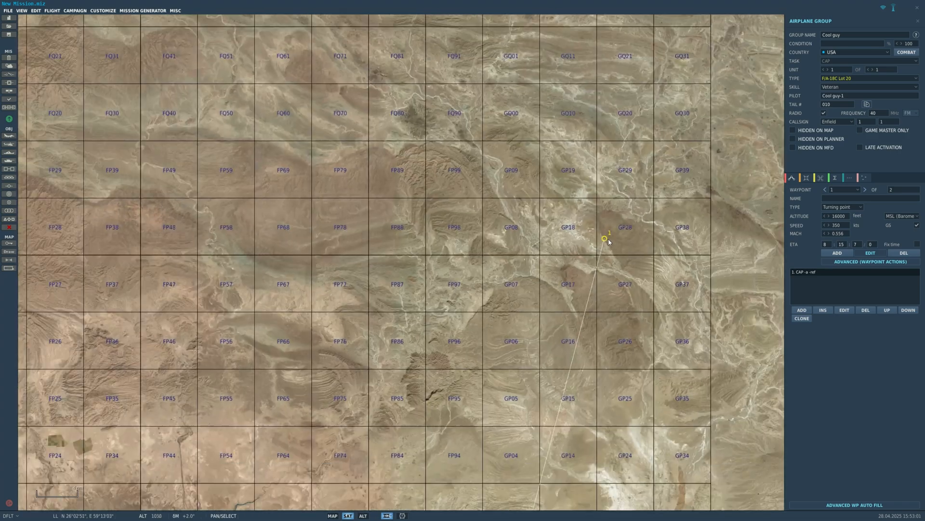
scroll(696, 267, up, 2)
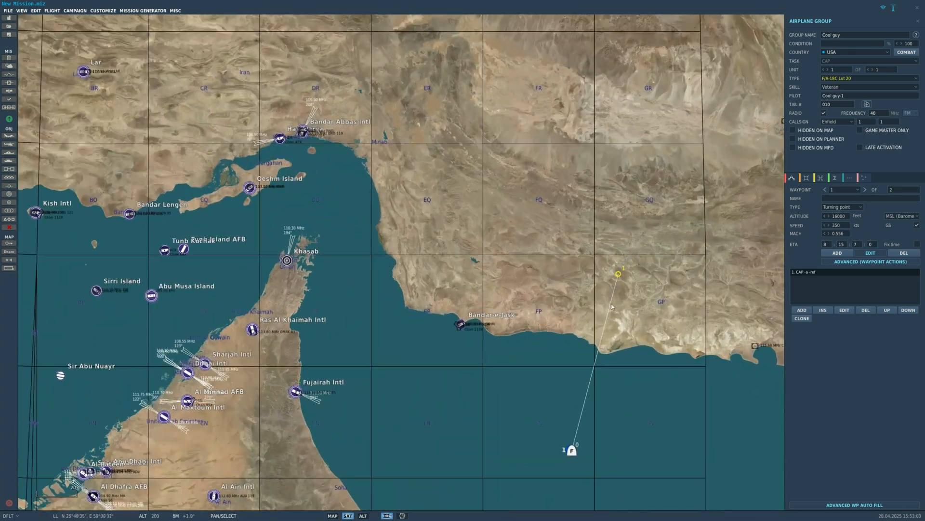
scroll(609, 220, up, 1)
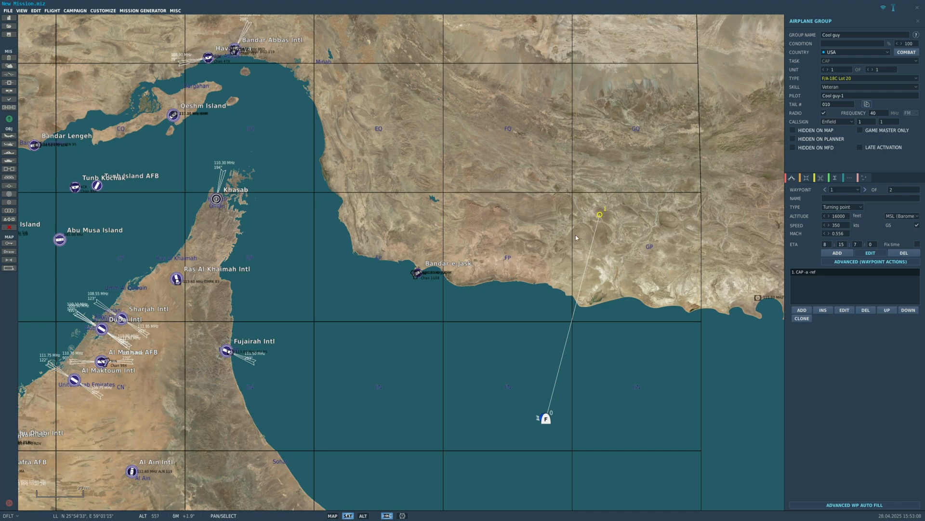
- Inspect the carrier and the aircraft beside it on the map, and reopen the Cool guy group's settings
click(918, 21)
scroll(483, 340, up, 2)
drag(484, 339, 490, 304)
scroll(561, 425, up, 10)
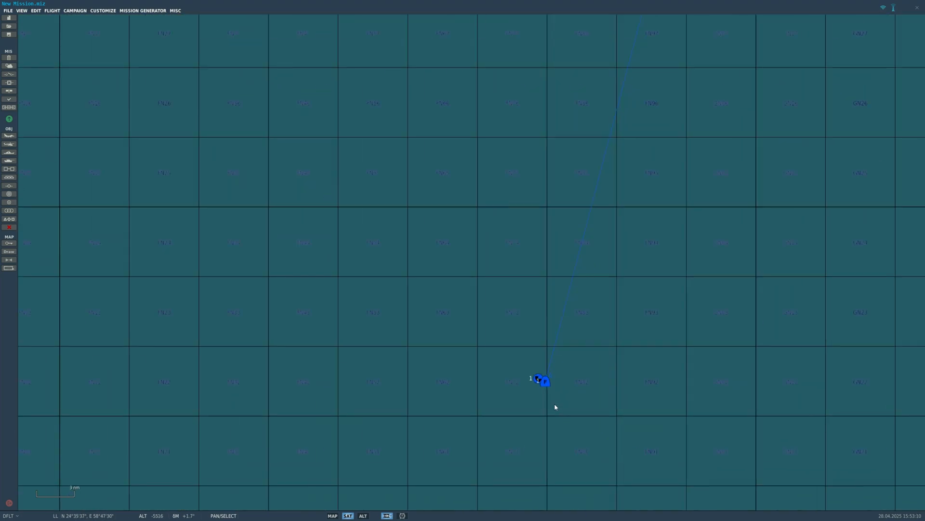
drag(533, 346, 558, 331)
scroll(691, 268, down, 3)
click(841, 205)
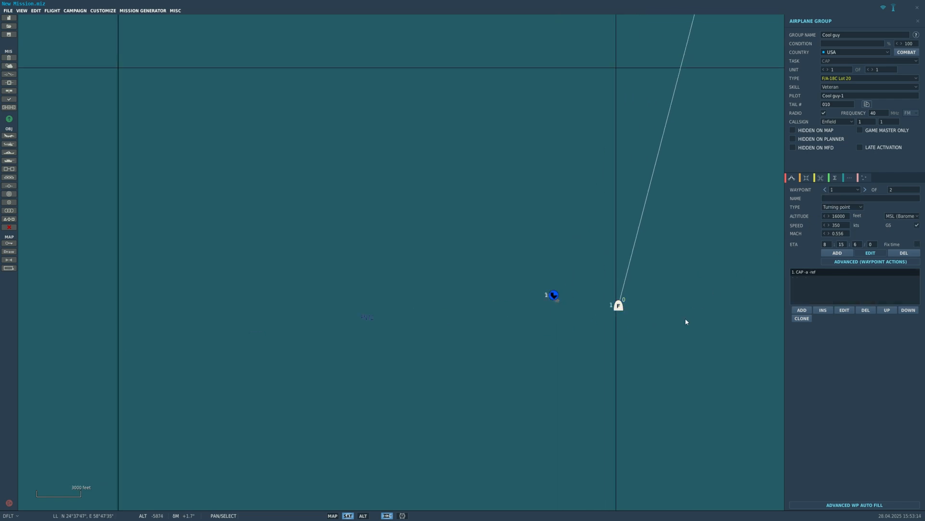
scroll(512, 423, down, 10)
scroll(657, 304, up, 6)
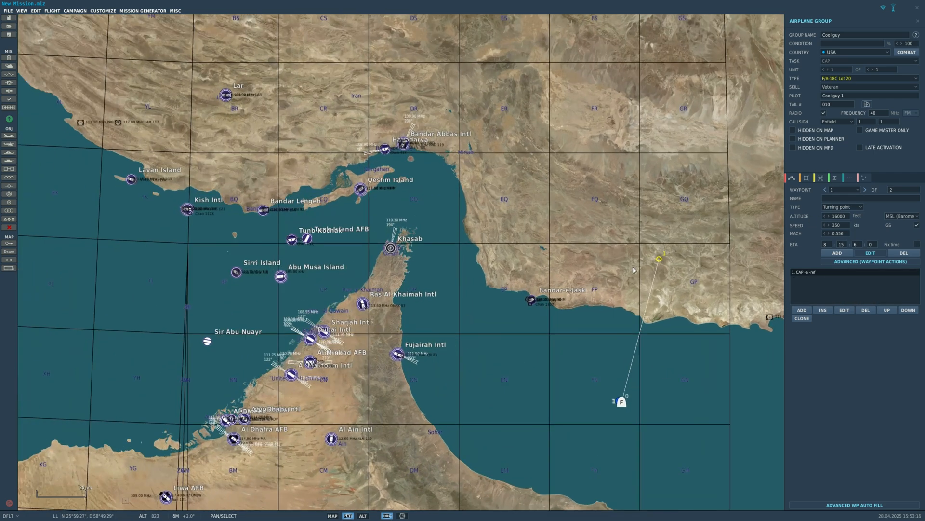
- Add several turning-point waypoints inland around waypoint 1 to the Cool guy route
click(837, 254)
right_drag(694, 258, 604, 277)
click(604, 277)
click(480, 326)
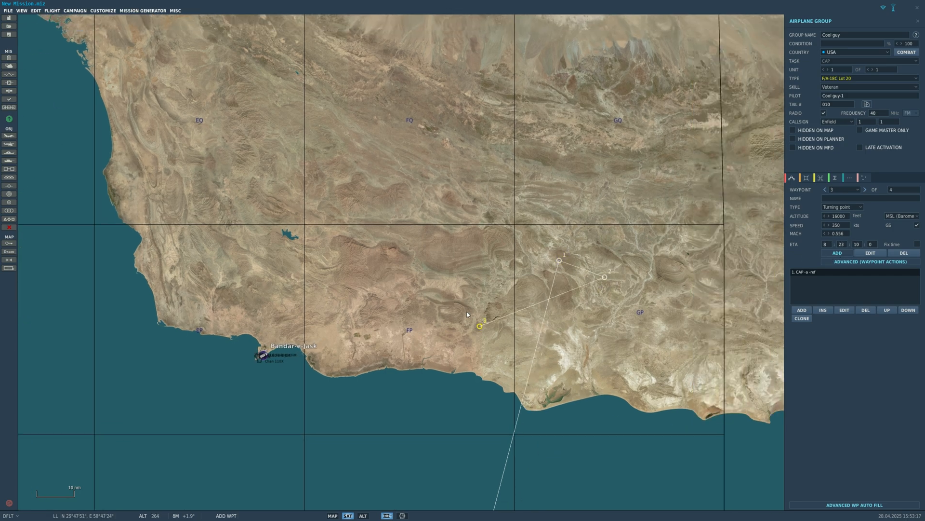
click(556, 248)
click(387, 317)
click(609, 234)
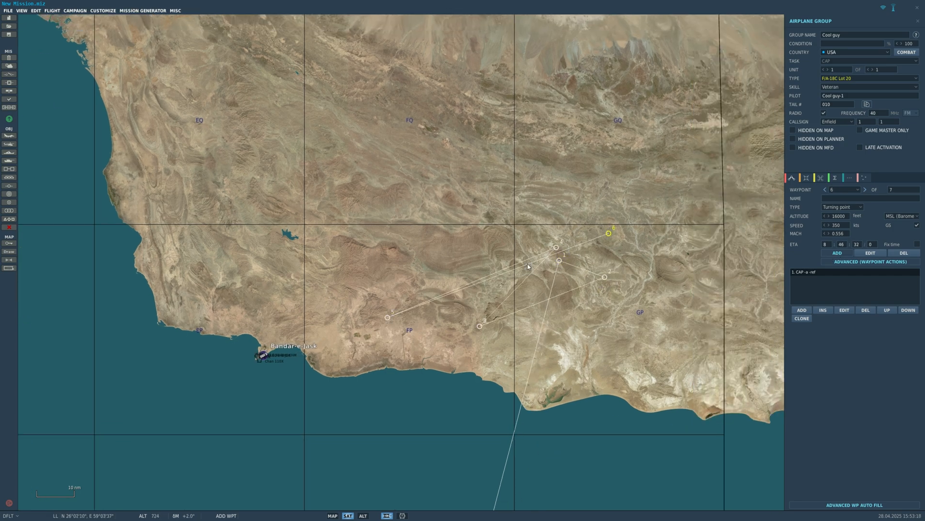
- Delete the extra waypoints that follow waypoint 1 in the Cool guy route
click(903, 254)
click(904, 254)
click(903, 254)
click(904, 253)
scroll(622, 267, up, 3)
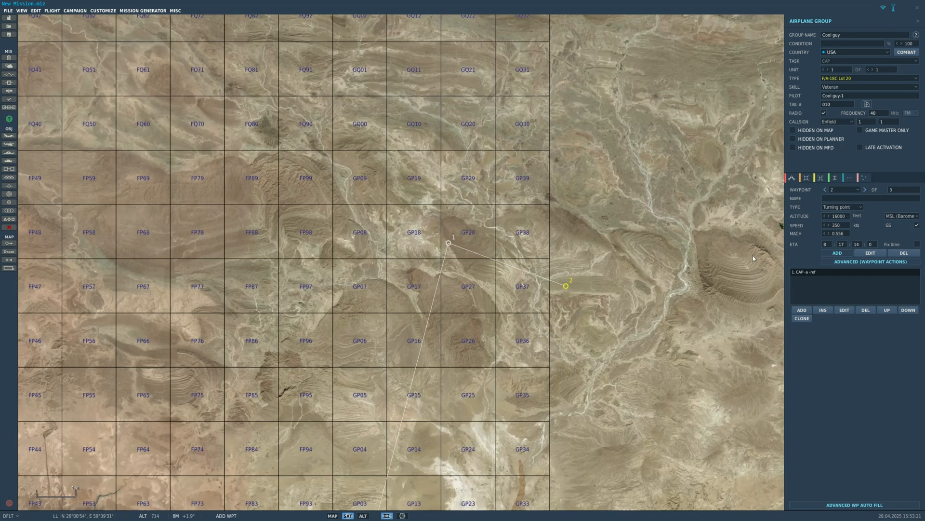
click(908, 252)
- Place another set of waypoints around waypoint 1 and delete them again, back to waypoint 1
click(396, 214)
scroll(411, 205, down, 5)
click(435, 185)
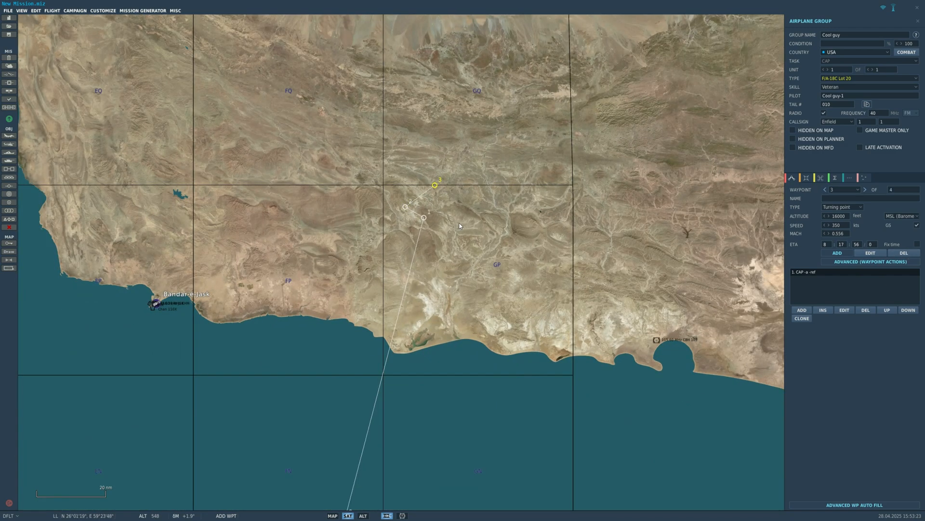
click(903, 253)
click(903, 254)
click(904, 253)
click(903, 254)
click(903, 254)
- Add a blank Set Option action to waypoint 1 and delete it again
click(802, 311)
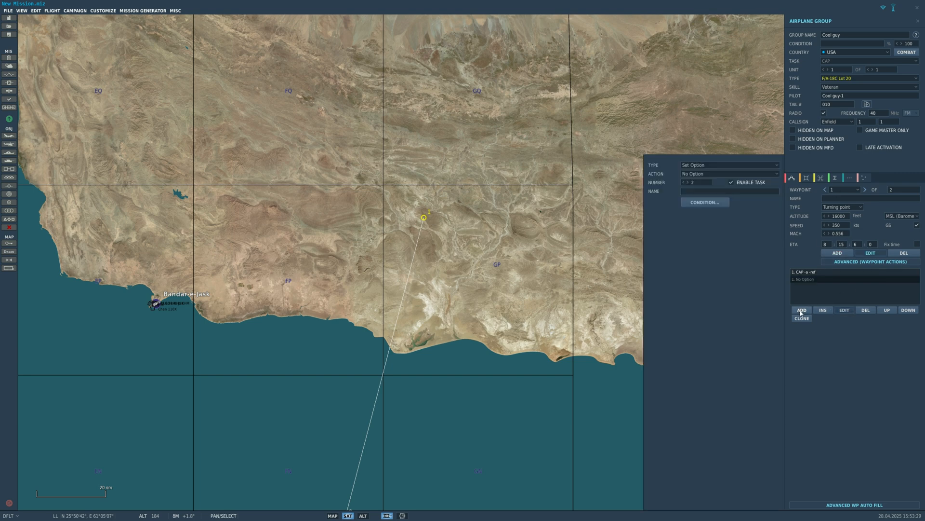
click(866, 311)
click(838, 190)
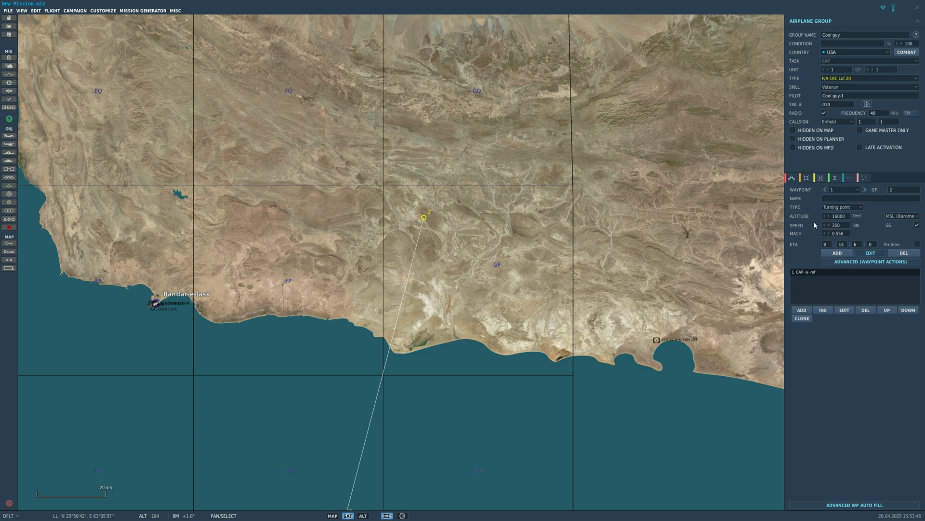
- Reselect the Cool guy aircraft beside the carrier and look through the actions assigned to waypoint 0
scroll(717, 282, down, 5)
scroll(760, 267, up, 3)
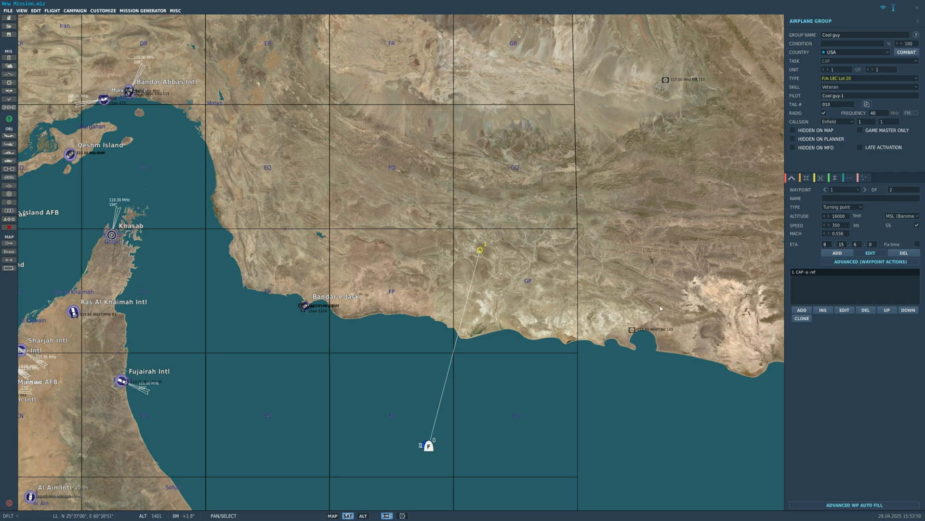
scroll(562, 320, up, 4)
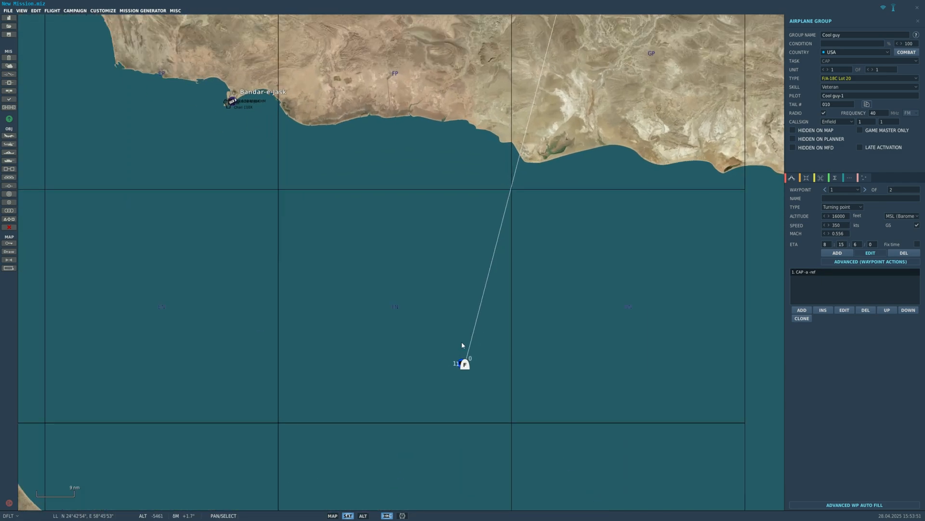
scroll(478, 337, down, 4)
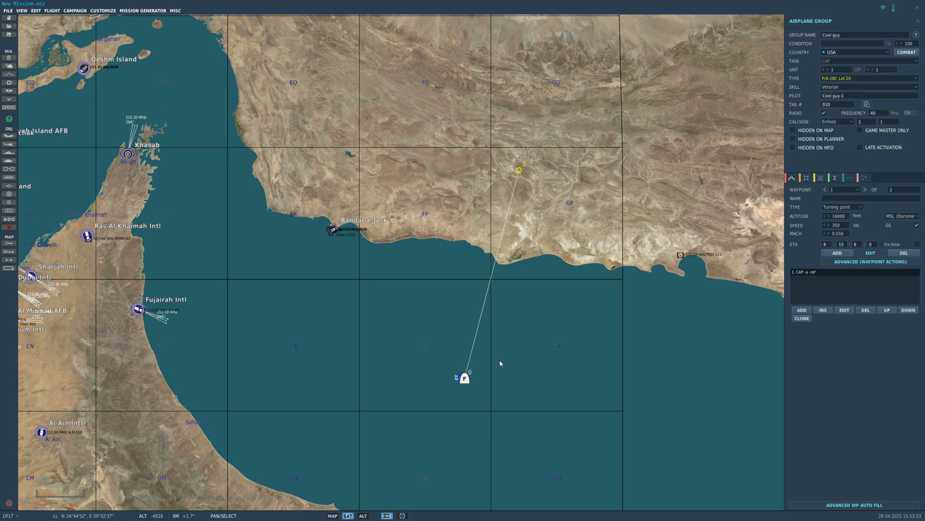
click(500, 362)
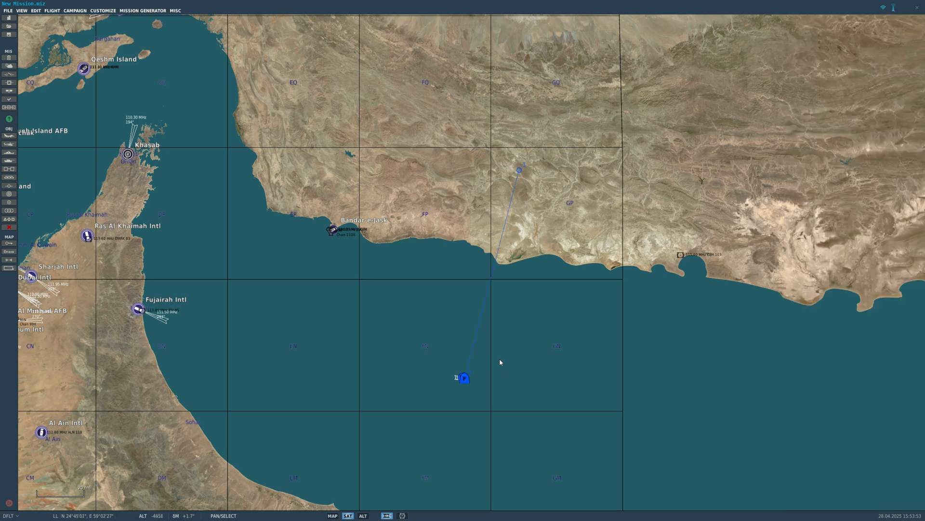
scroll(500, 362, up, 10)
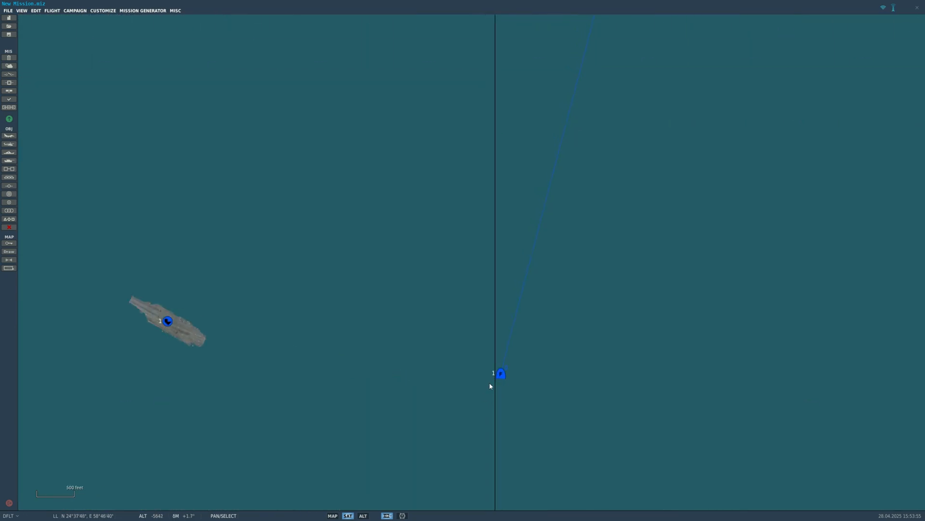
click(501, 373)
scroll(502, 373, down, 8)
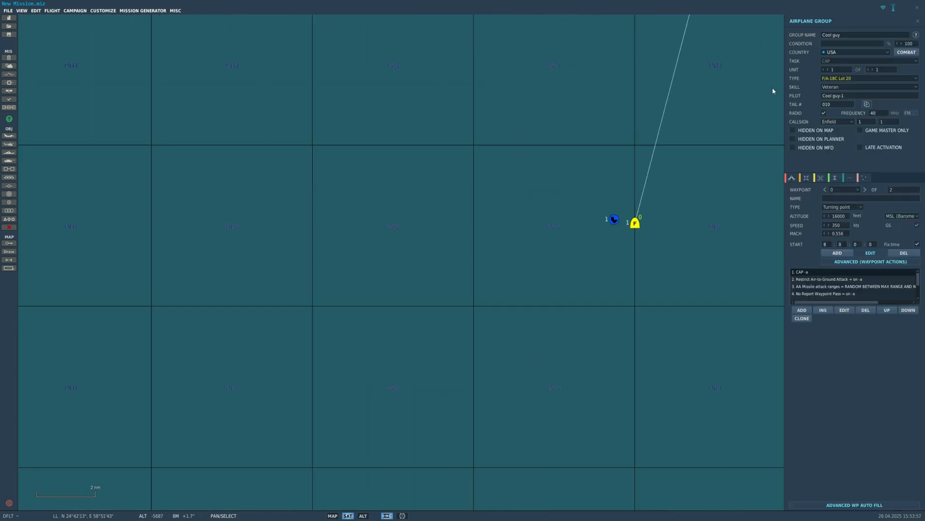
scroll(868, 289, down, 3)
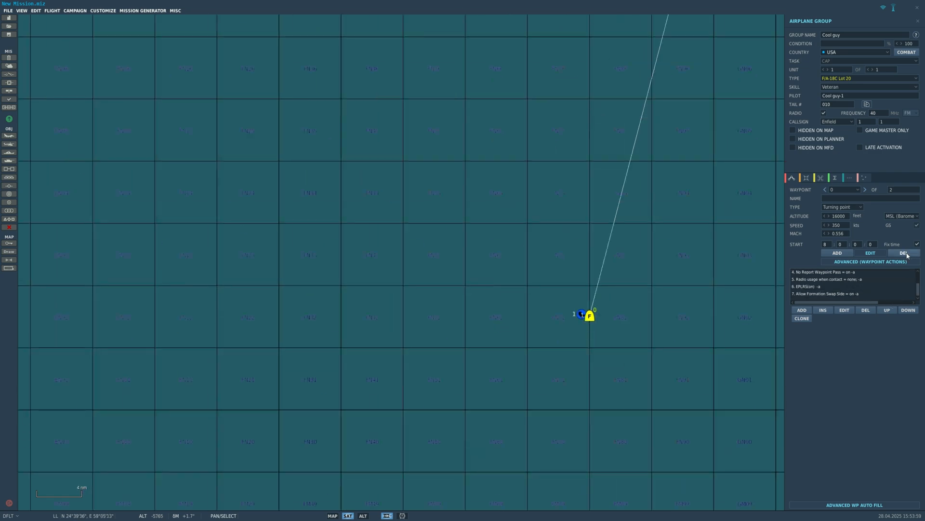
scroll(597, 349, down, 6)
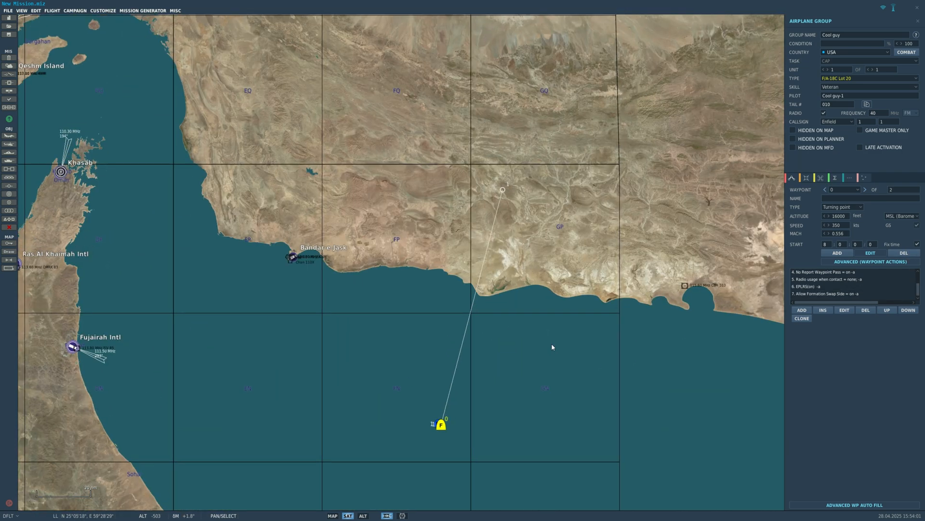
scroll(688, 305, down, 2)
- Select waypoint 1 of the Cool guy group and delete it from the route
click(846, 191)
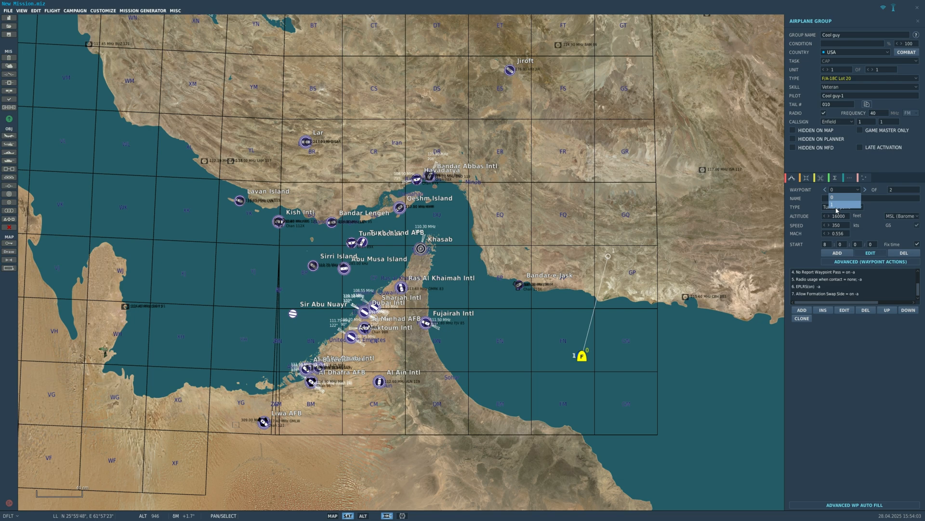
click(836, 204)
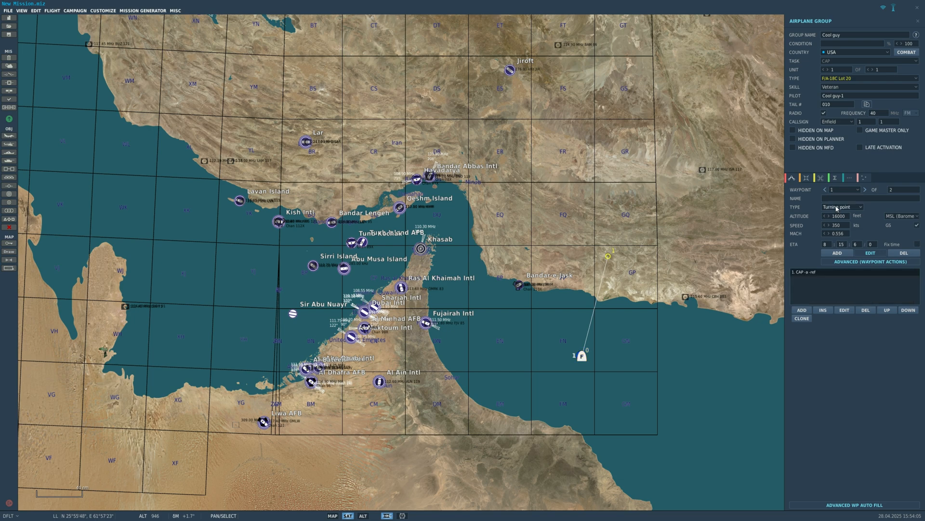
click(903, 253)
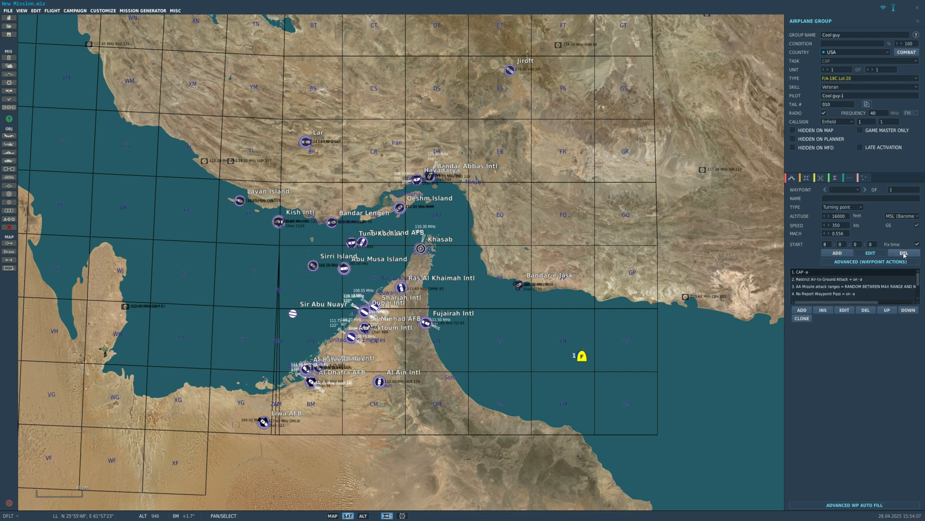
click(837, 192)
click(837, 191)
click(583, 357)
scroll(583, 358, up, 15)
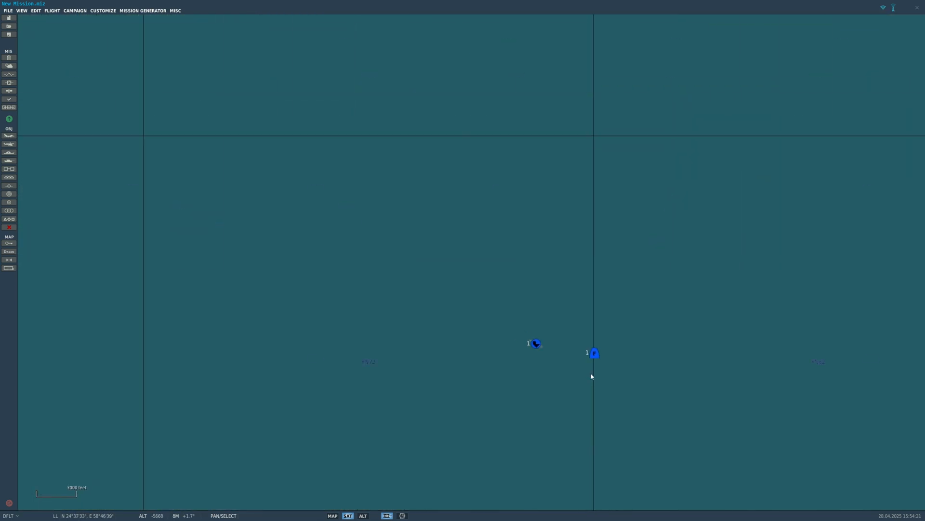
- Select the Cool guy aircraft beside the carrier and move it onto the carrier's flight deck
scroll(597, 354, up, 4)
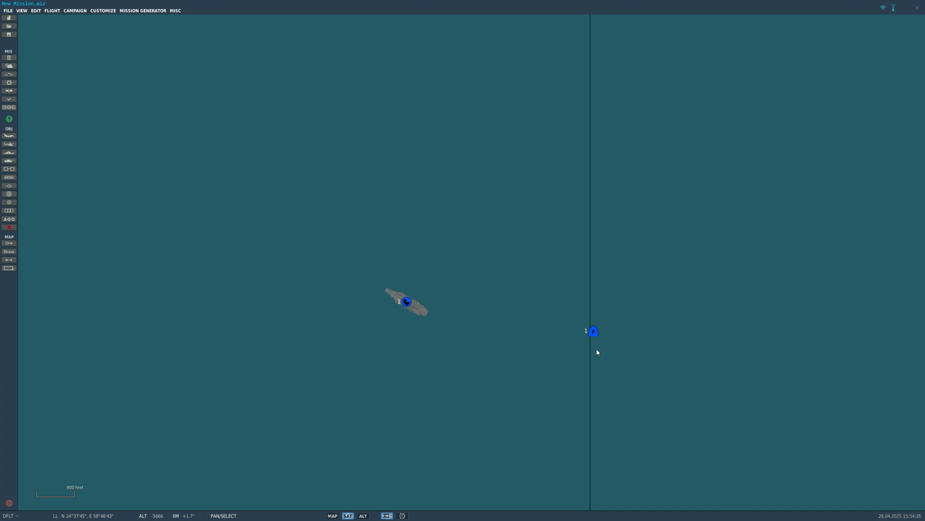
scroll(600, 334, up, 5)
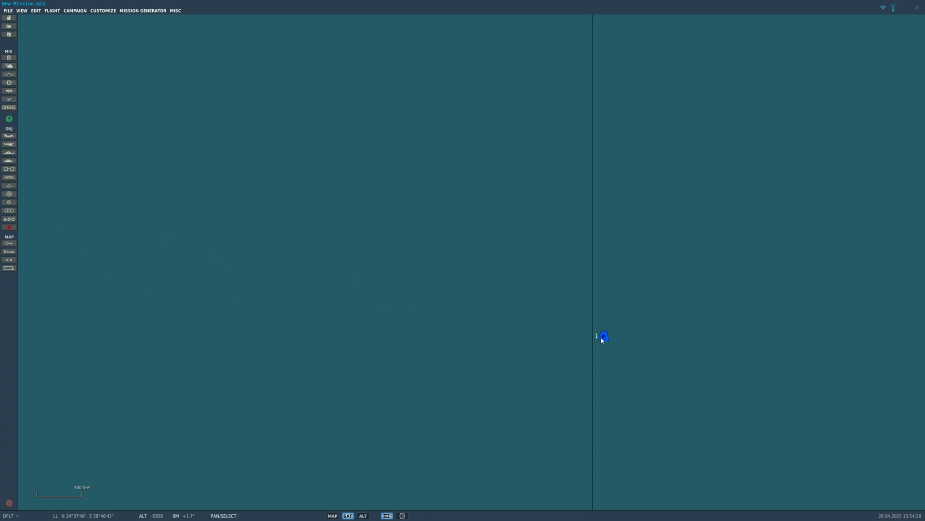
click(603, 337)
scroll(630, 368, down, 6)
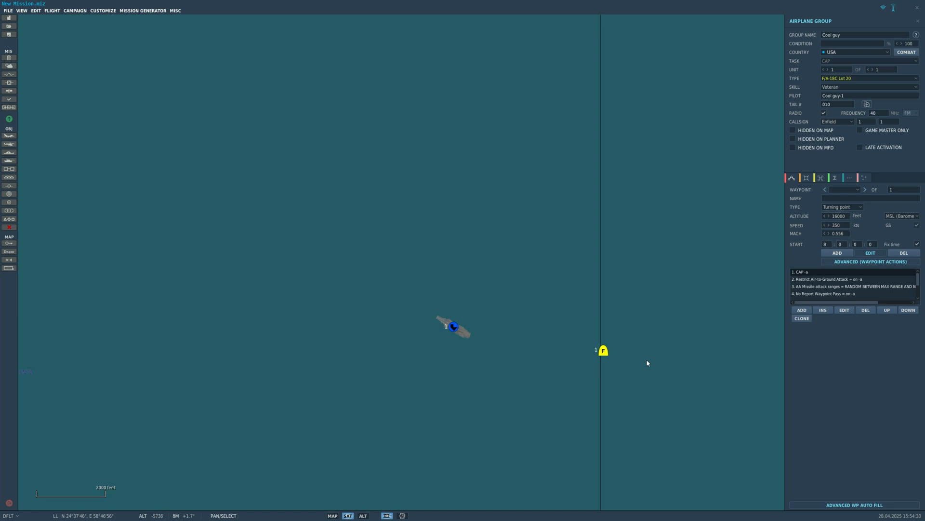
click(608, 361)
drag(607, 341, 424, 308)
scroll(439, 332, up, 10)
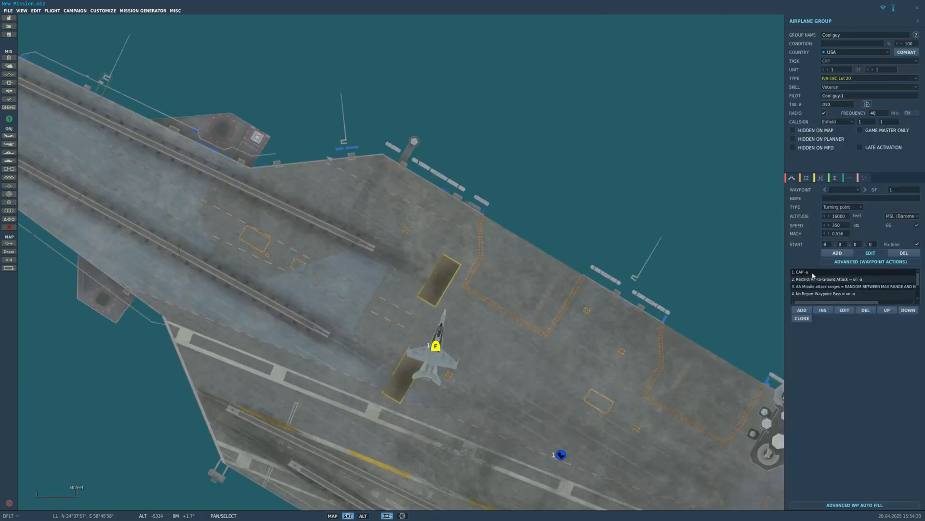
- Set the Cool guy group's starting waypoint type to Takeoff from runway
click(841, 206)
click(840, 215)
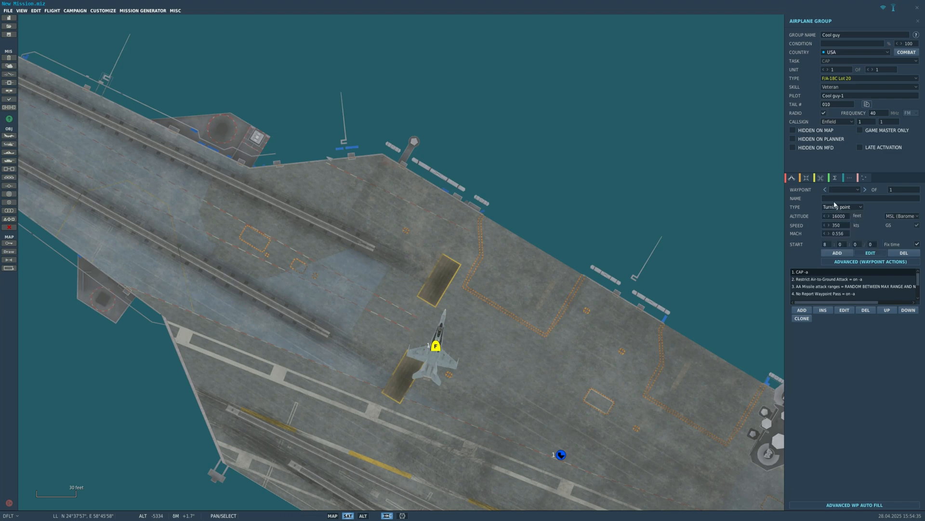
click(841, 207)
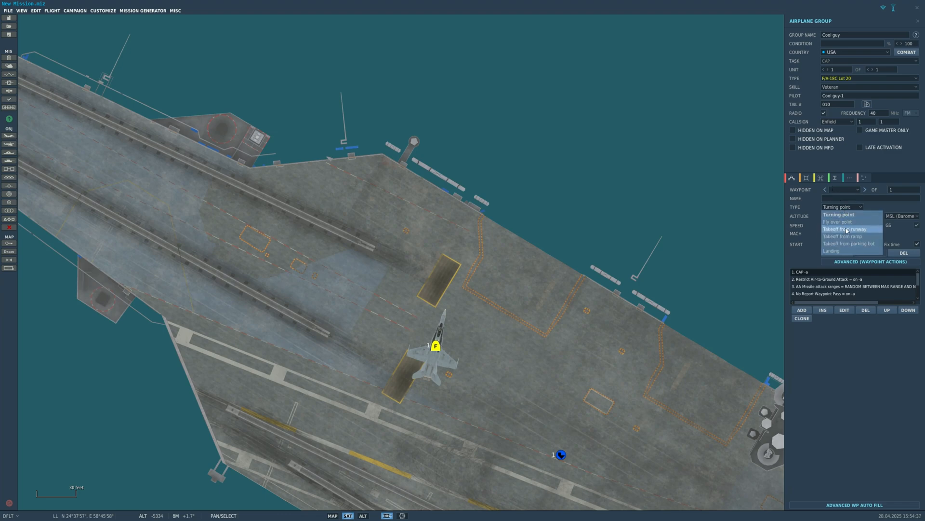
click(847, 229)
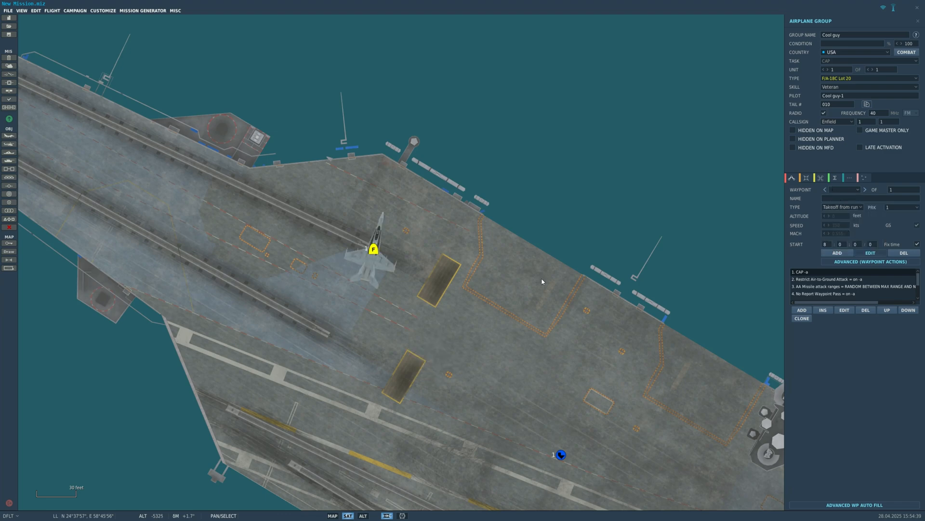
- Set the Cool guy aircraft's skill to Client
scroll(542, 282, down, 10)
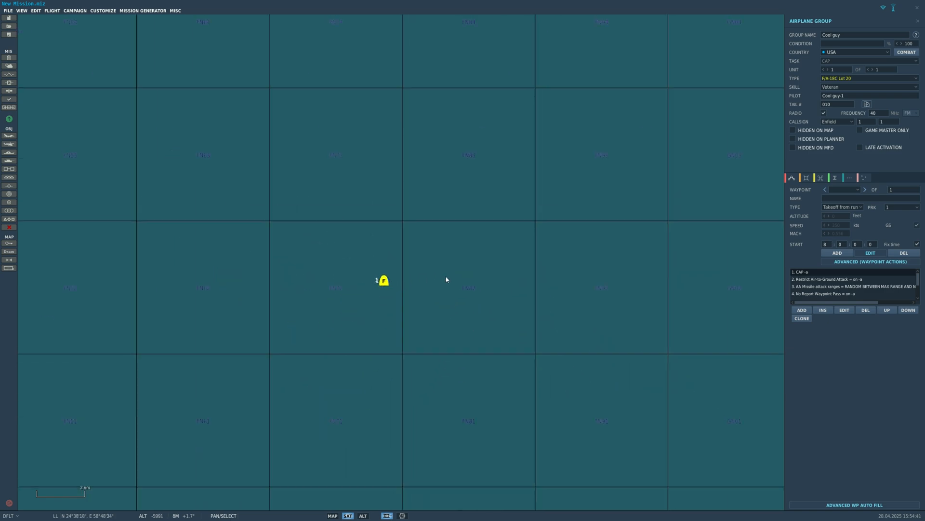
scroll(646, 323, down, 5)
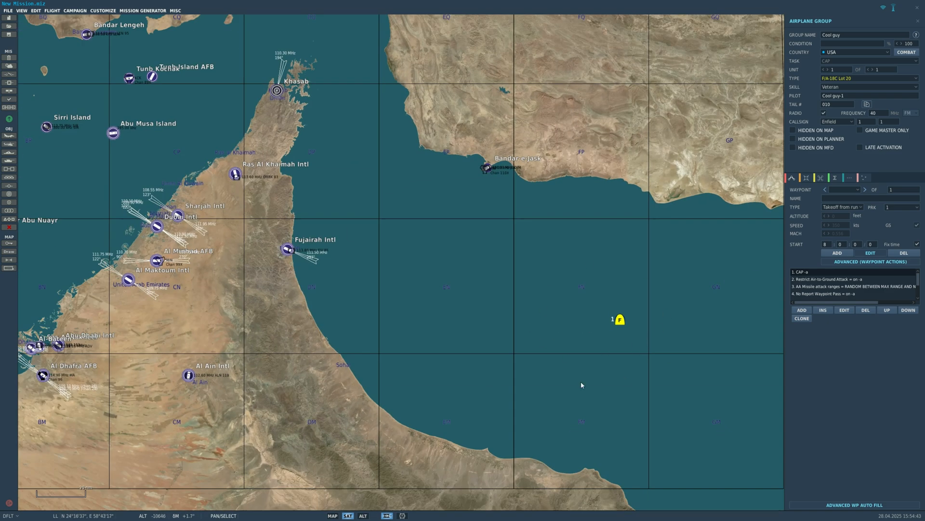
scroll(629, 317, up, 5)
scroll(630, 317, down, 3)
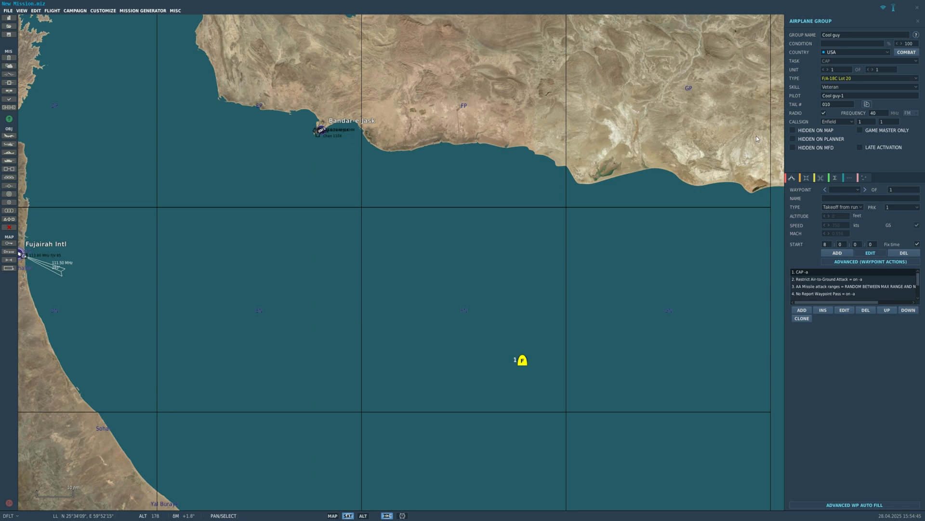
click(836, 89)
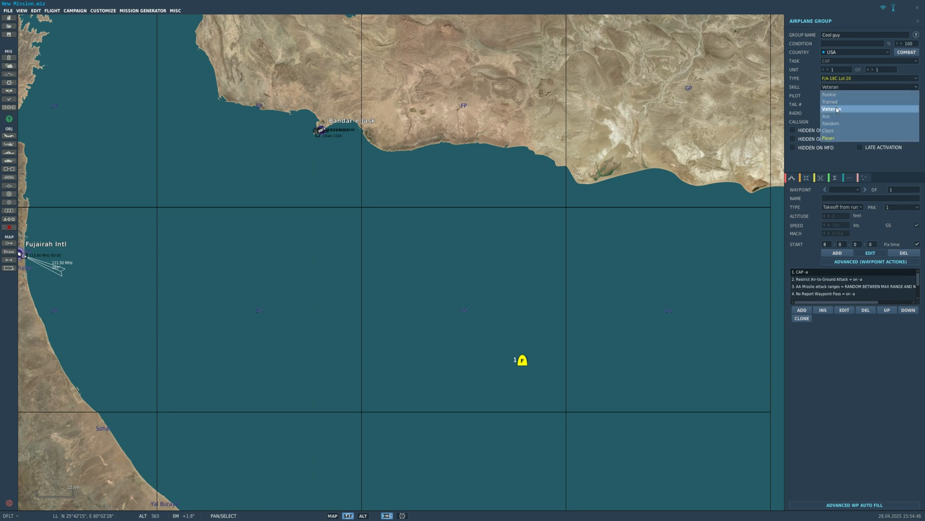
click(830, 131)
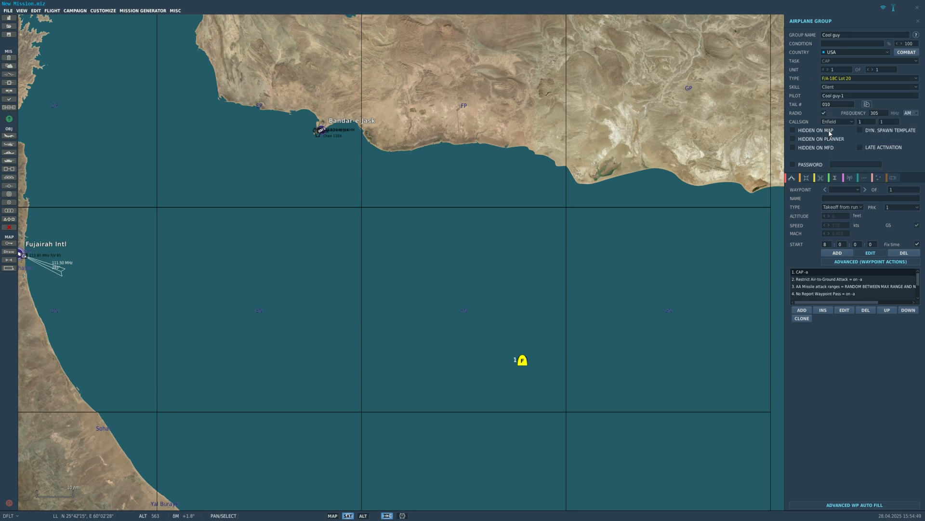
- Set the Cool guy aircraft's skill to Player
scroll(703, 155, down, 2)
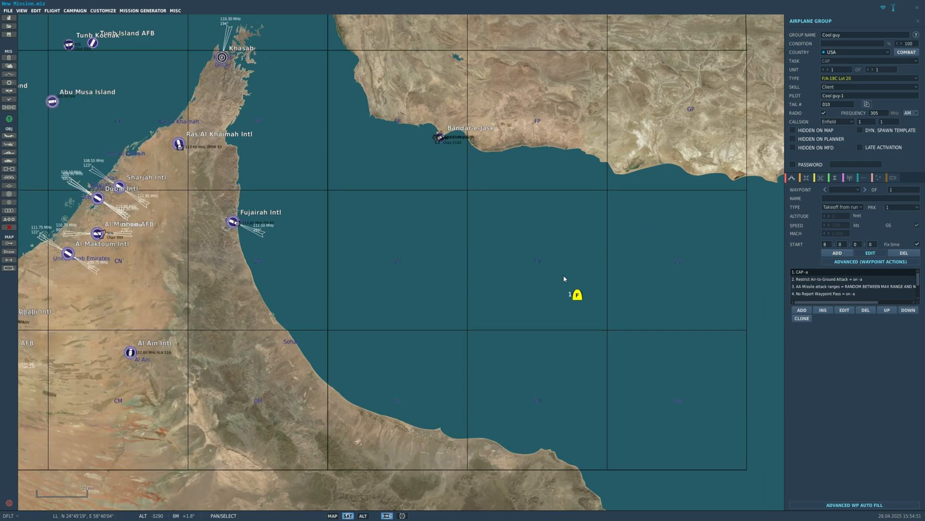
scroll(514, 272, down, 1)
scroll(557, 280, up, 5)
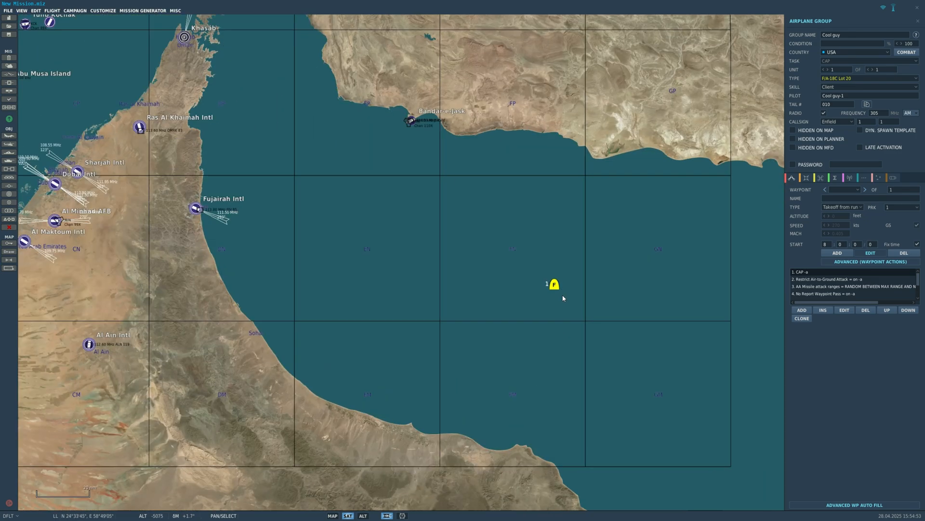
scroll(559, 280, up, 5)
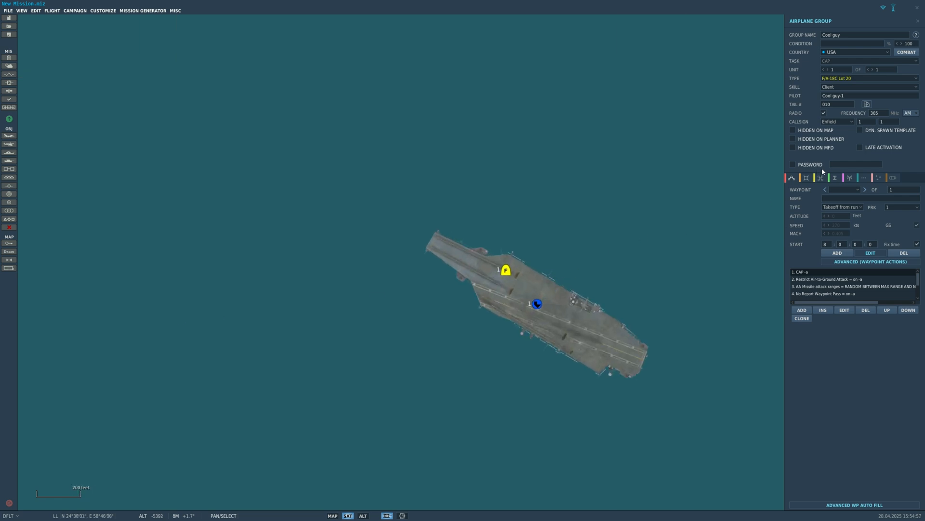
scroll(657, 190, down, 1)
scroll(549, 232, up, 3)
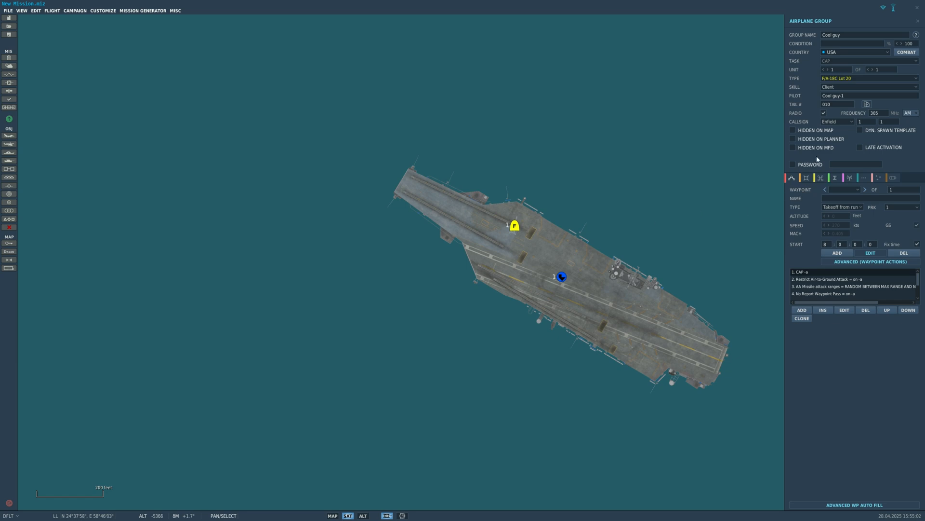
click(863, 87)
click(834, 138)
- Examine the F/A-18C's paint and loadout and the weapon categories available for the individual pylons of the mission payload
click(807, 177)
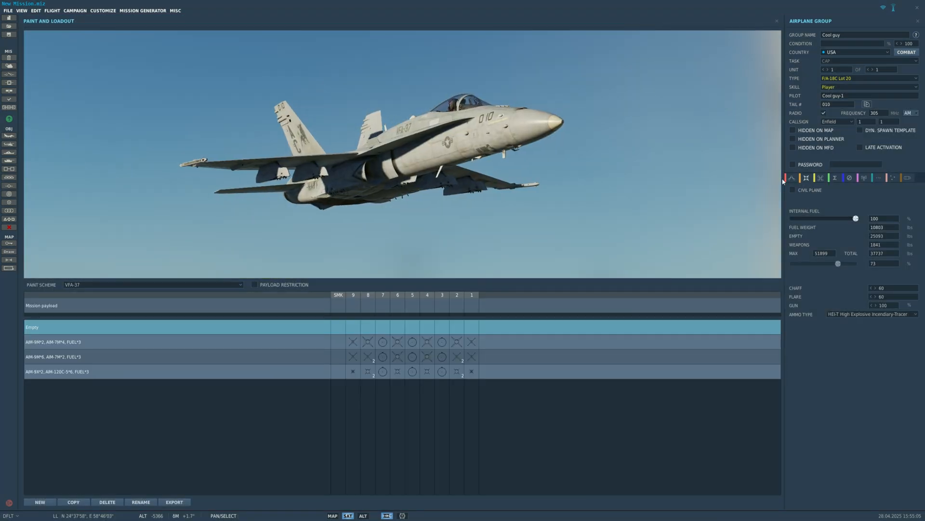
click(792, 178)
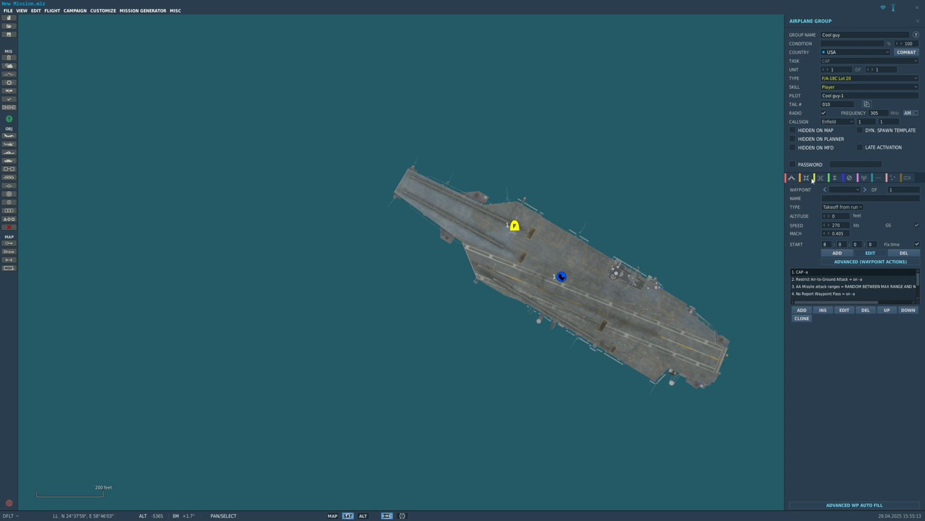
click(807, 178)
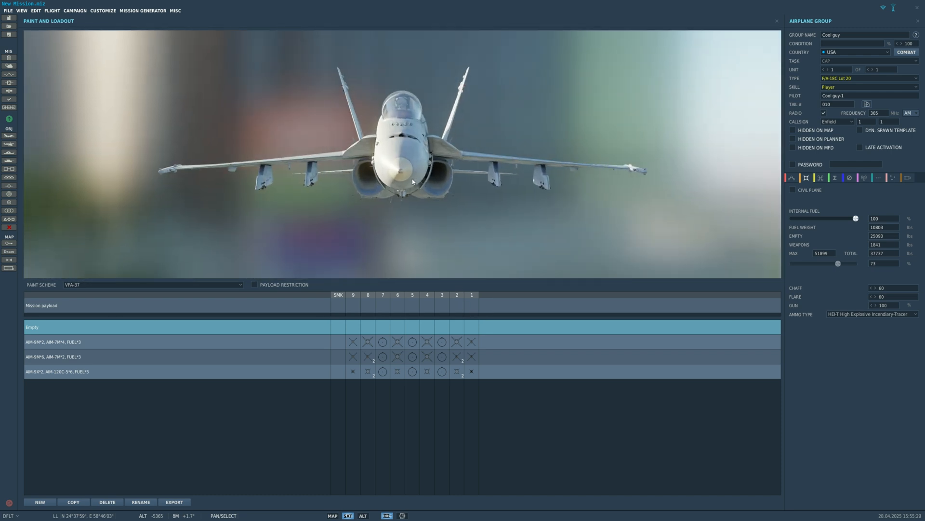
right_click(473, 308)
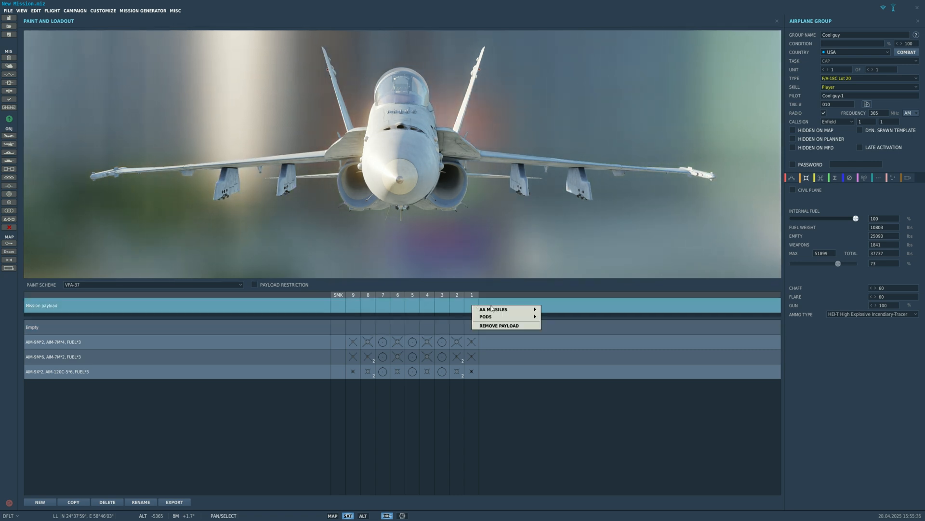
mouse_move(495, 309)
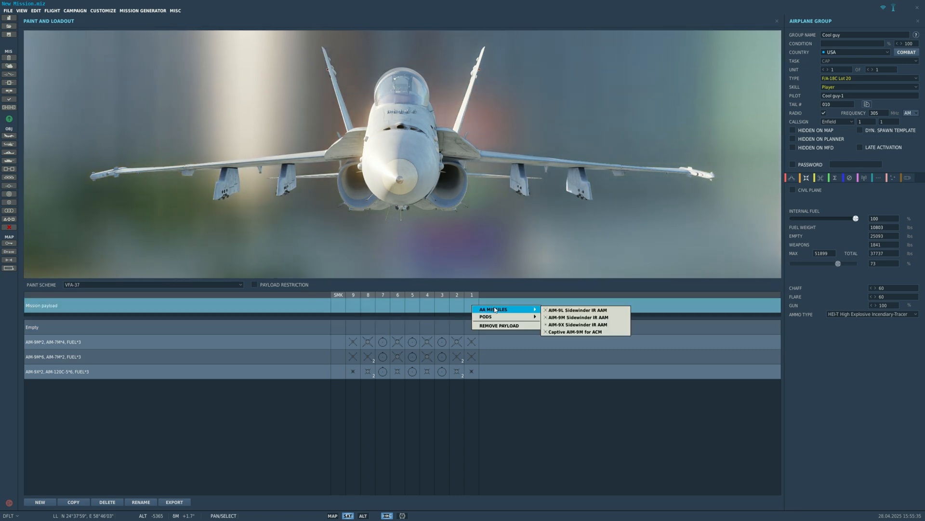
right_click(457, 305)
right_click(441, 306)
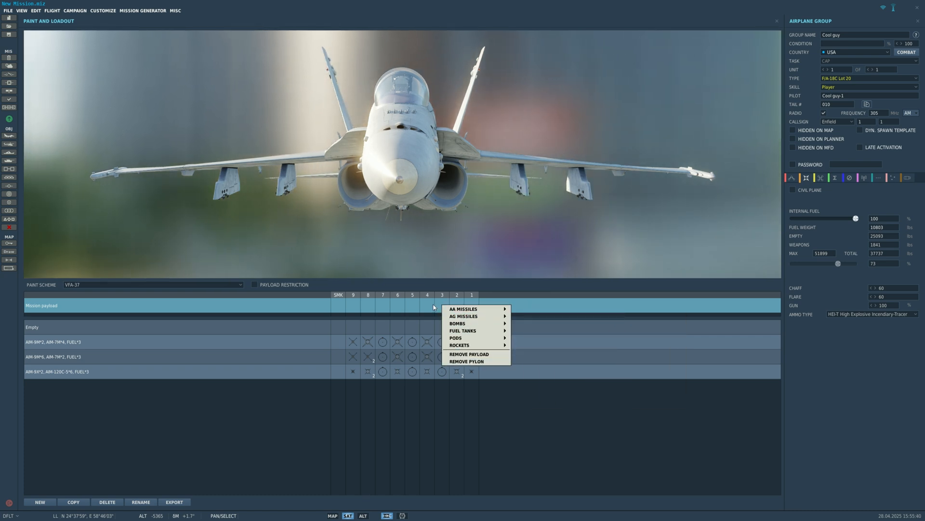
right_click(408, 306)
right_click(393, 304)
- Load a LAU-115 with 1 x LAU-127 AIM-120B AMRAAM on pylon 8 of the mission payload
right_click(371, 300)
mouse_move(407, 305)
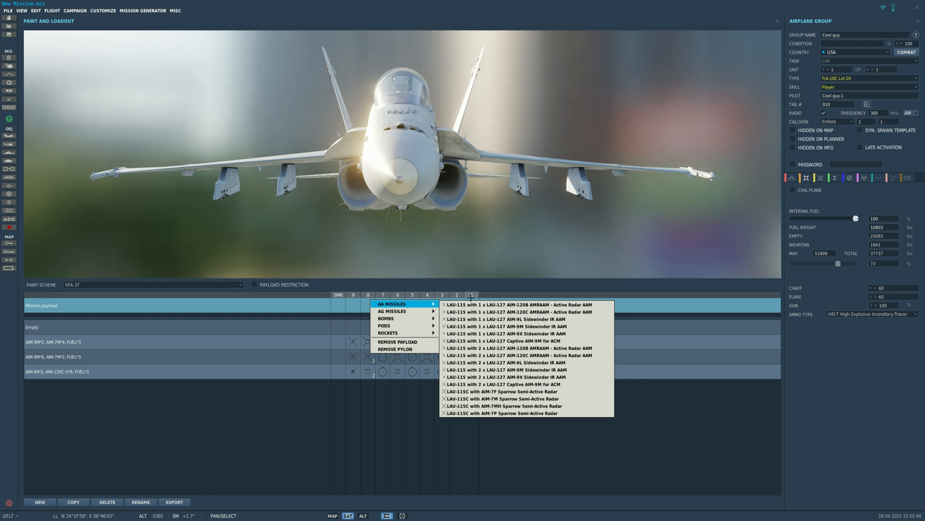
click(508, 304)
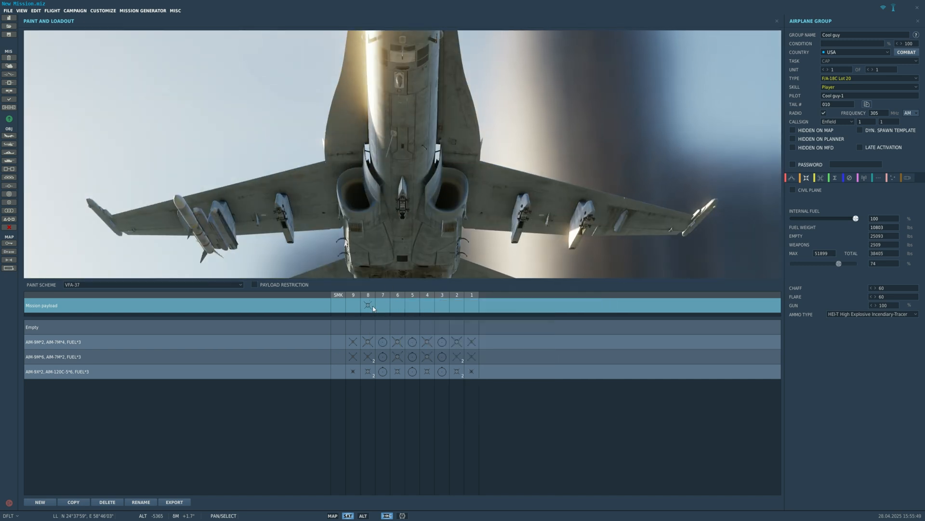
- Remove the missile payload from pylon 8 and close the paint and loadout view
click(368, 305)
click(369, 311)
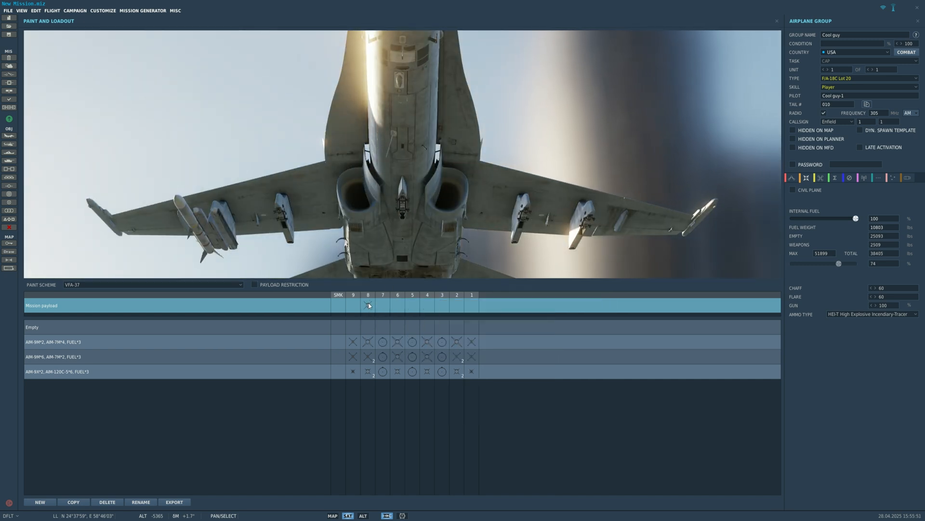
click(369, 302)
click(372, 283)
click(368, 302)
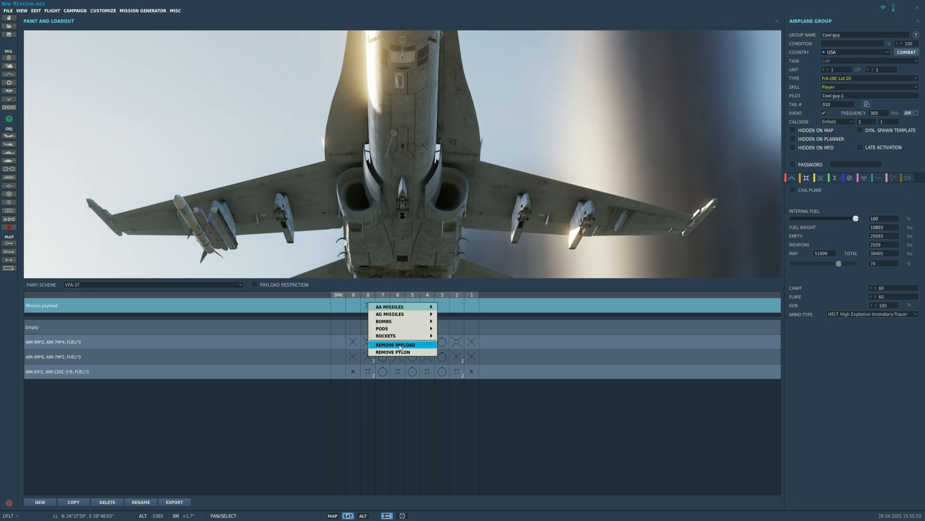
click(399, 343)
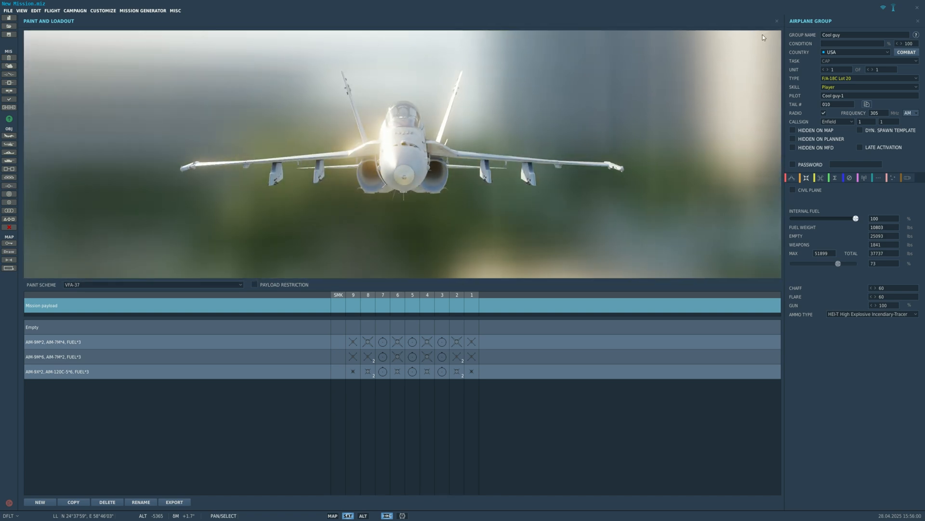
click(777, 21)
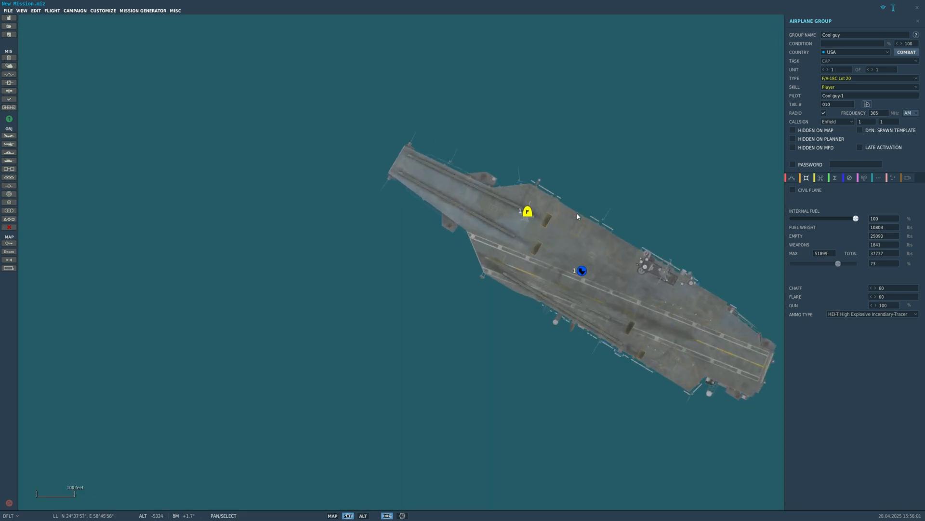
- Deselect the Cool guy group and survey the Persian Gulf map around the carrier's position
scroll(571, 210, down, 10)
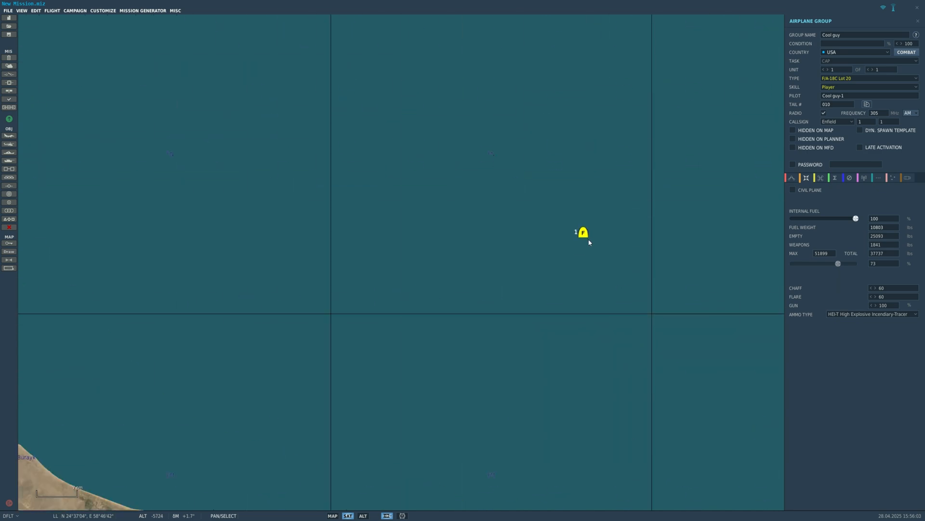
scroll(584, 234, down, 5)
scroll(641, 362, up, 8)
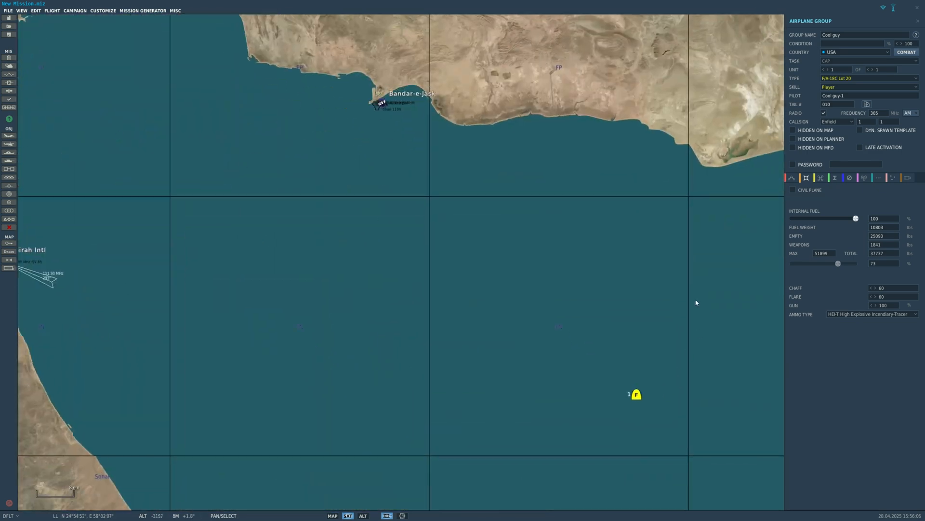
drag(696, 303, 641, 232)
scroll(781, 183, down, 2)
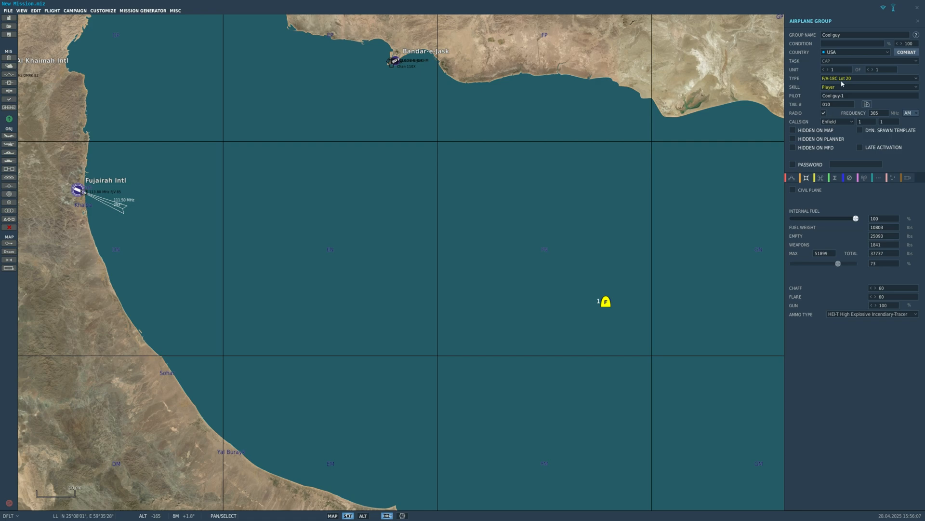
drag(604, 165, 518, 217)
scroll(518, 217, down, 3)
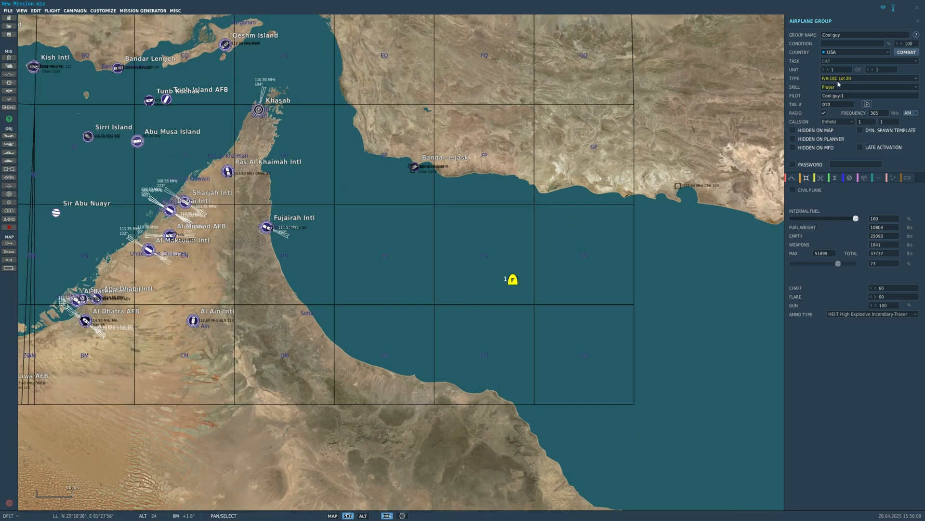
scroll(531, 268, down, 2)
click(531, 268)
scroll(540, 294, up, 4)
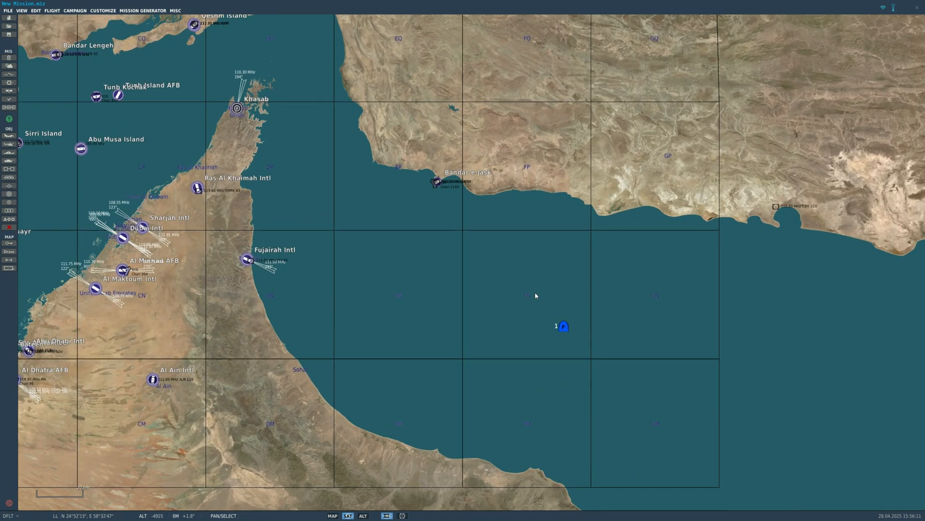
scroll(610, 323, down, 2)
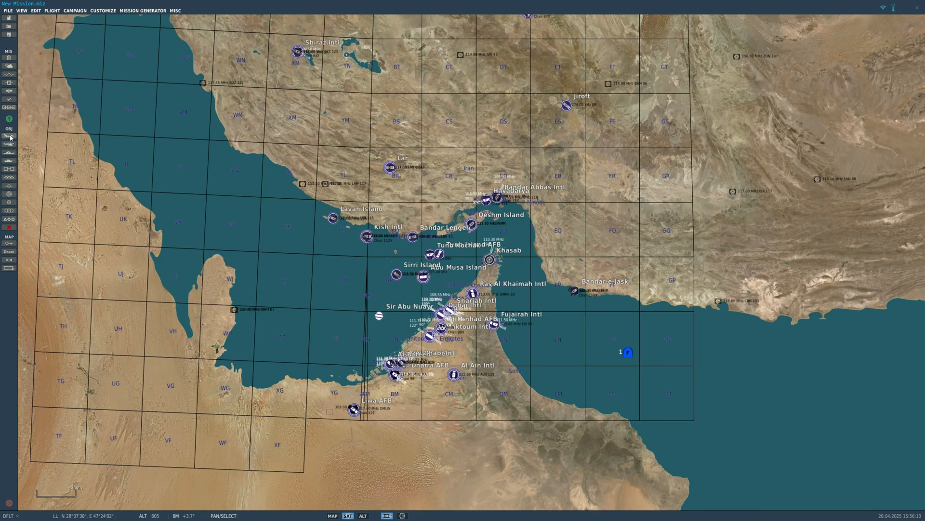
- Start a new airplane group with Combined Joint Task Forces Red as its country and check its available aircraft types
click(8, 136)
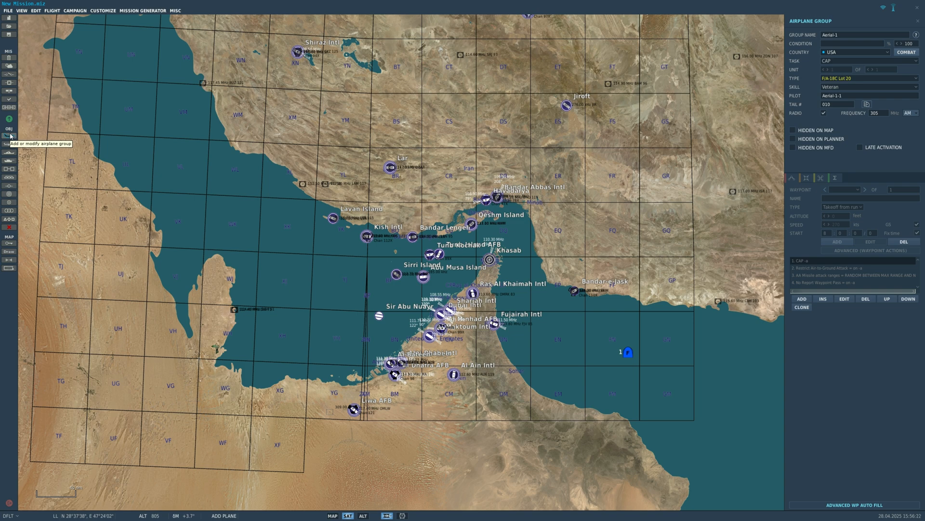
click(822, 56)
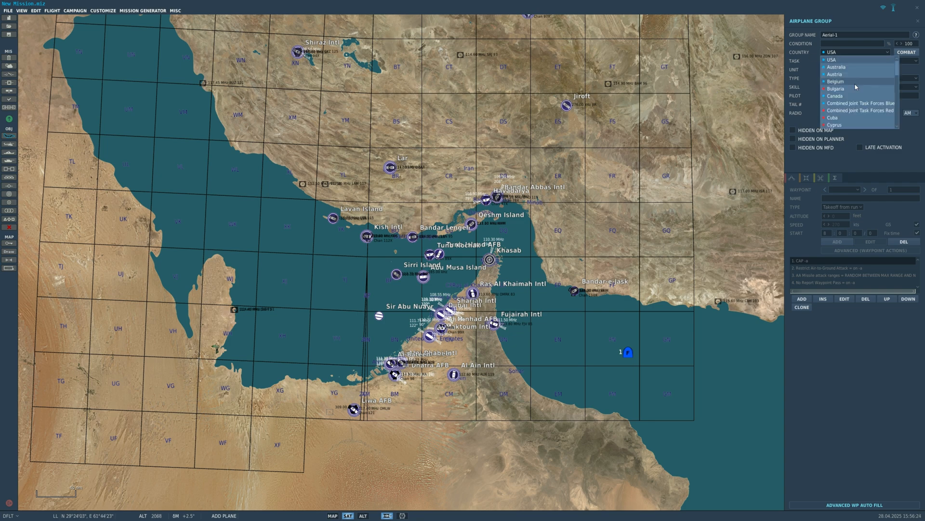
click(852, 91)
click(852, 78)
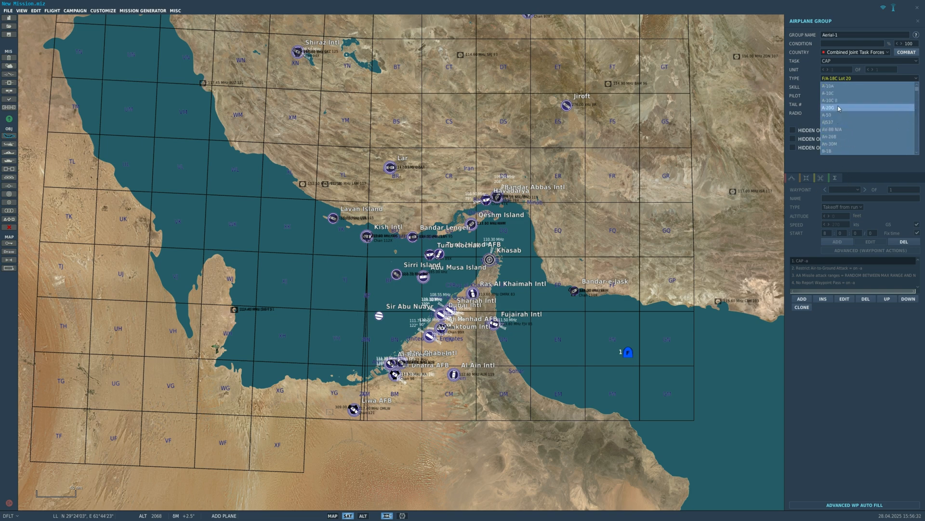
- Try Iran as the new group's country and look through the aircraft types it offers
click(856, 53)
scroll(840, 120, up, 5)
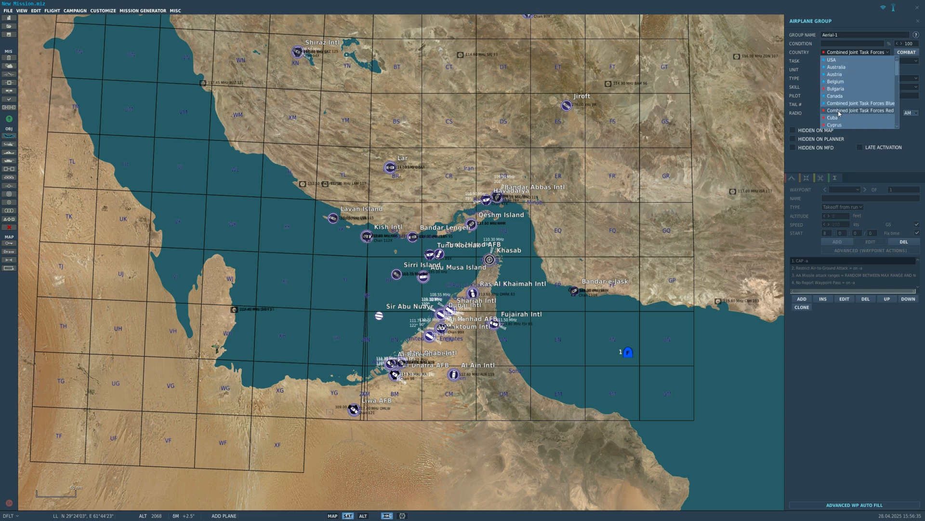
scroll(839, 114, down, 6)
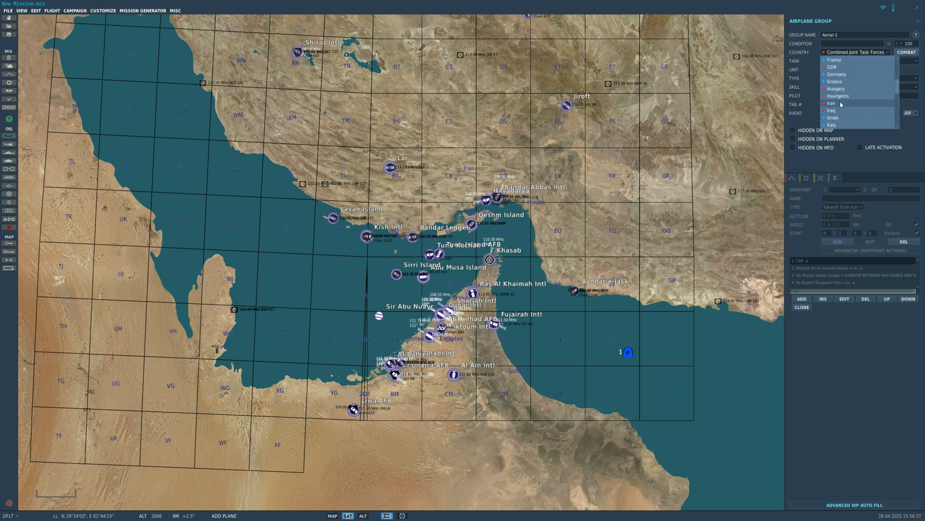
click(841, 89)
click(841, 78)
scroll(843, 101, down, 5)
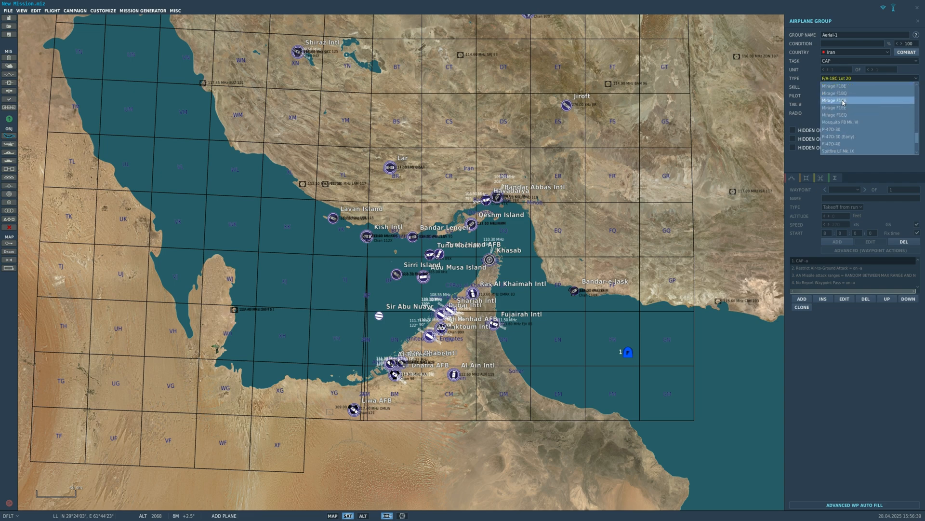
scroll(844, 103, up, 10)
scroll(845, 105, down, 2)
scroll(844, 106, down, 2)
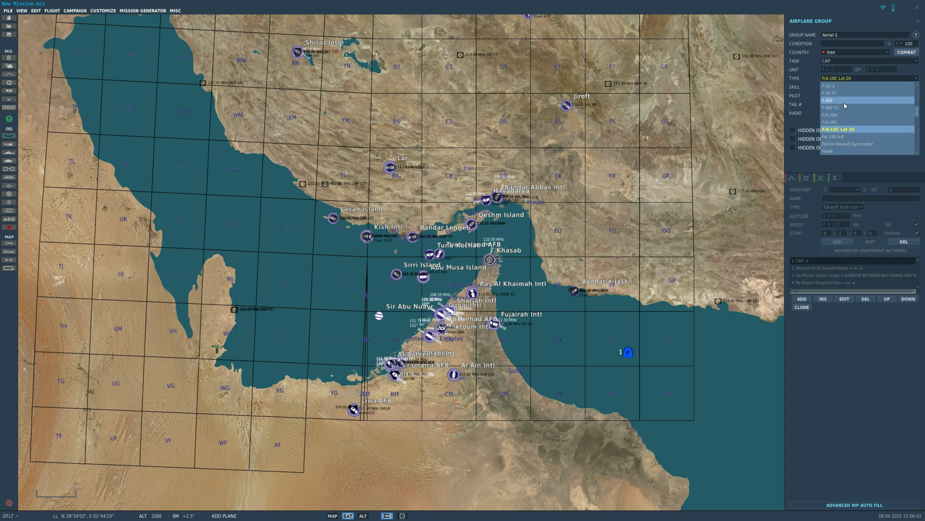
- Set the group's country to Combined Joint Task Forces Red and its aircraft type to MiG-23MLD
click(837, 53)
scroll(843, 114, up, 5)
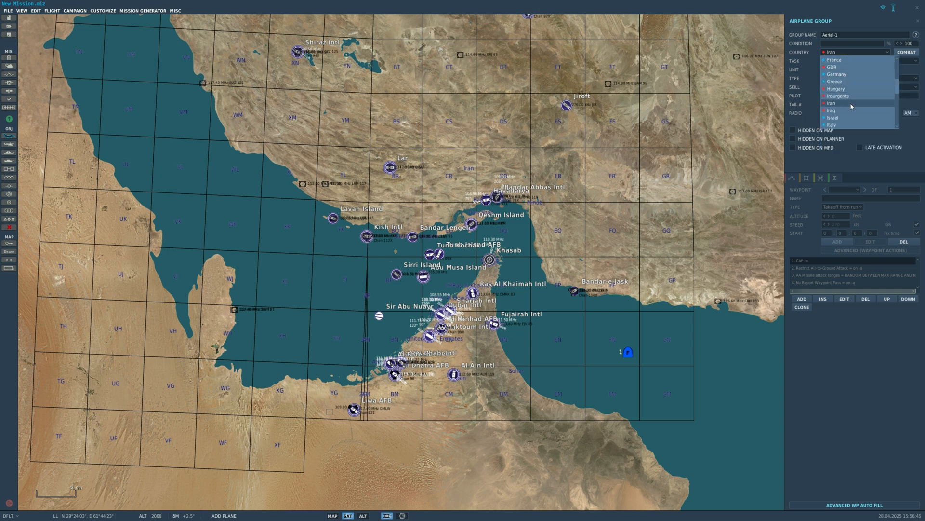
click(843, 111)
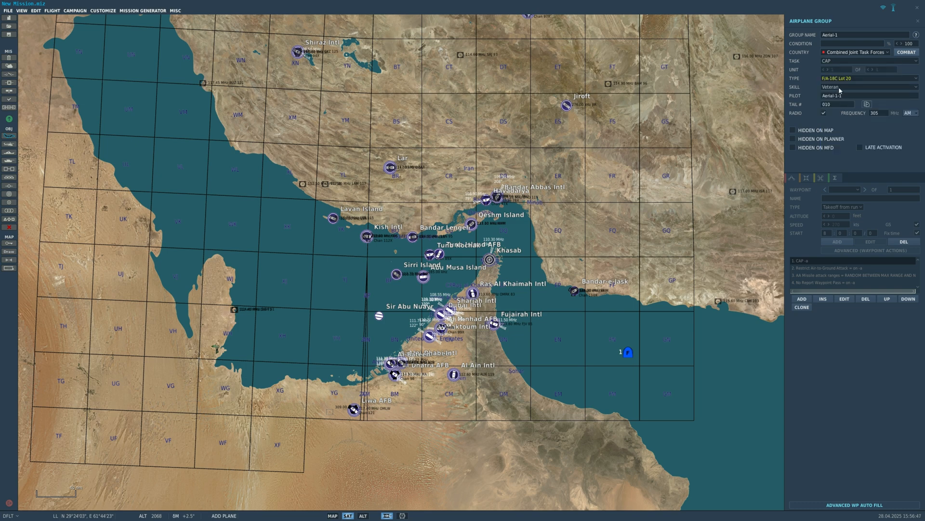
click(858, 79)
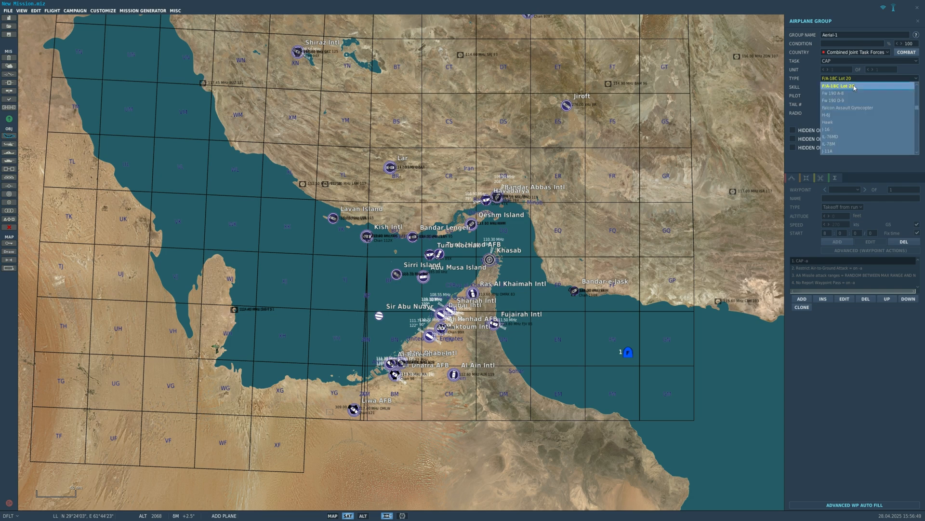
scroll(858, 126, down, 5)
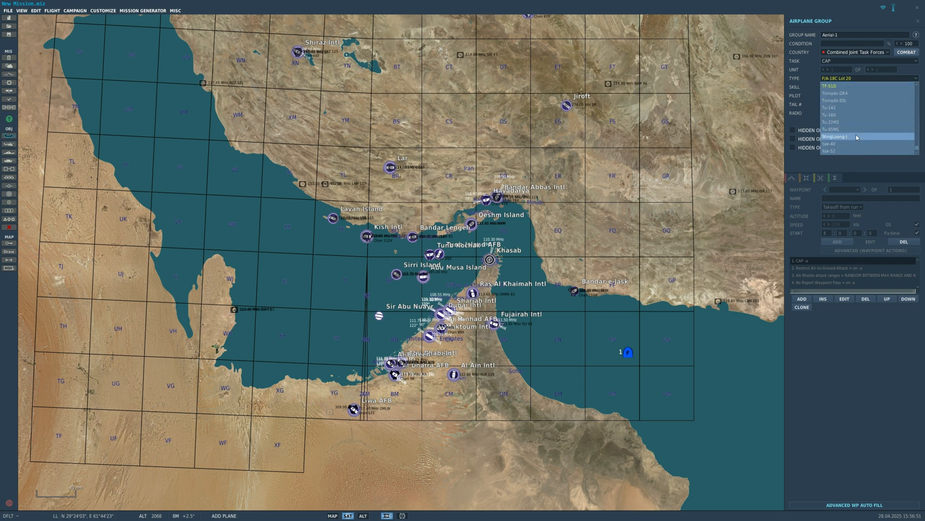
scroll(858, 127, up, 10)
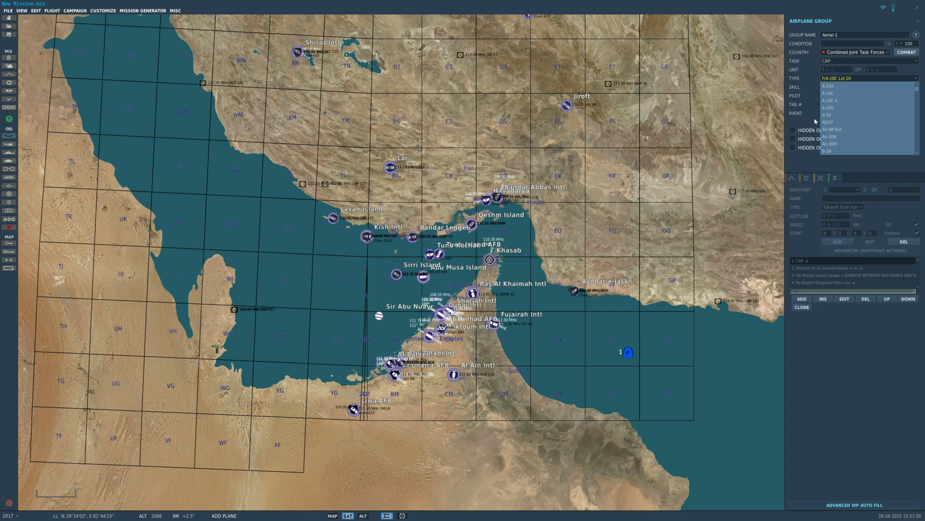
scroll(844, 130, down, 12)
scroll(836, 120, down, 4)
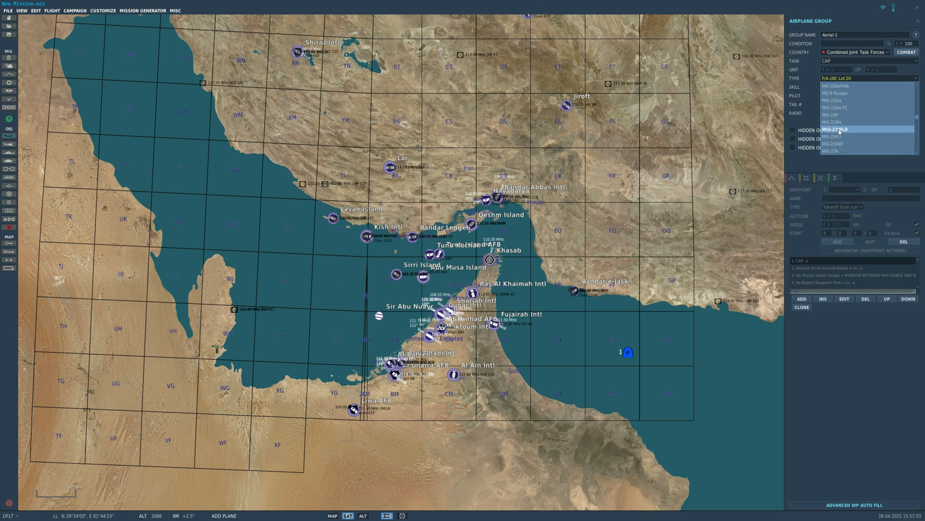
click(836, 129)
- Place the MiG-23MLD group on the map inland, just east of Bandar-e-Jask
scroll(578, 294, up, 10)
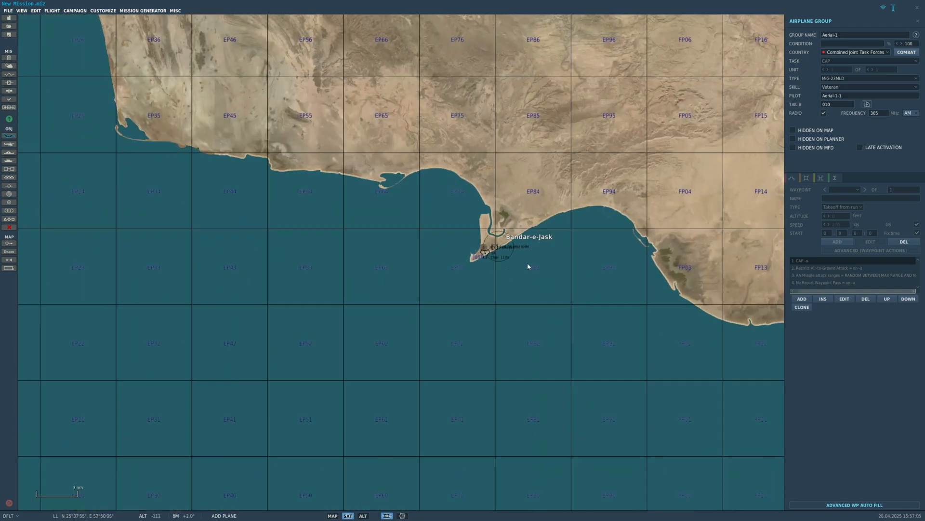
right_drag(528, 264, 256, 267)
scroll(264, 247, up, 2)
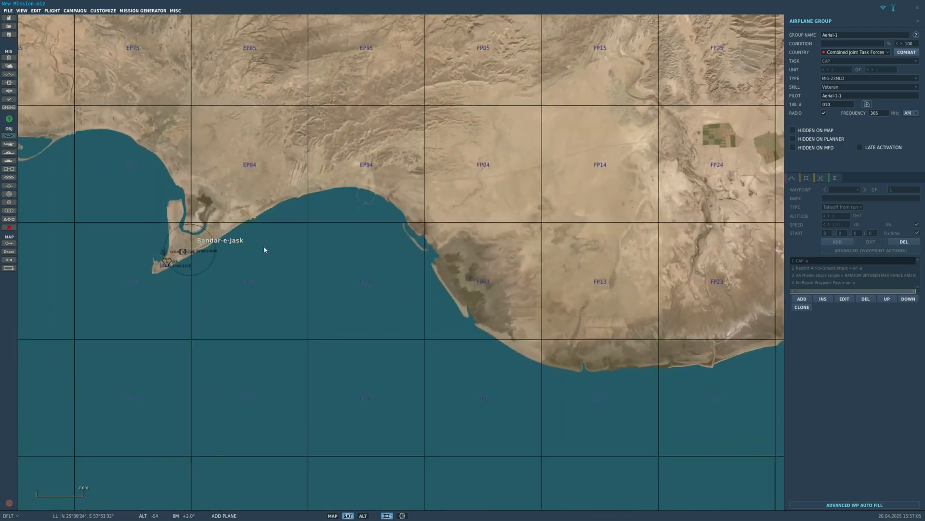
scroll(339, 248, down, 8)
click(444, 226)
scroll(381, 236, up, 12)
scroll(175, 306, down, 8)
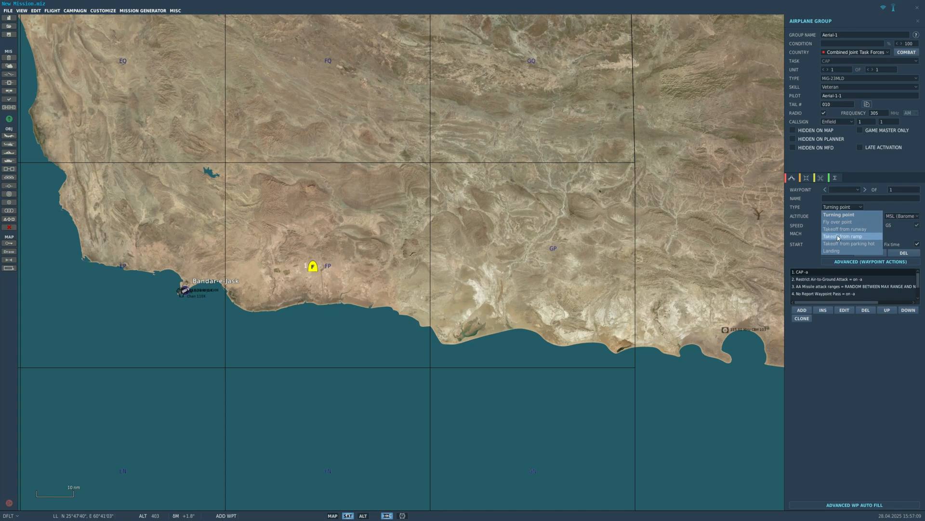
- Add a waypoint for the MiG-23MLD group over the sea, just northwest of the player's F/A-18C group
scroll(388, 300, down, 2)
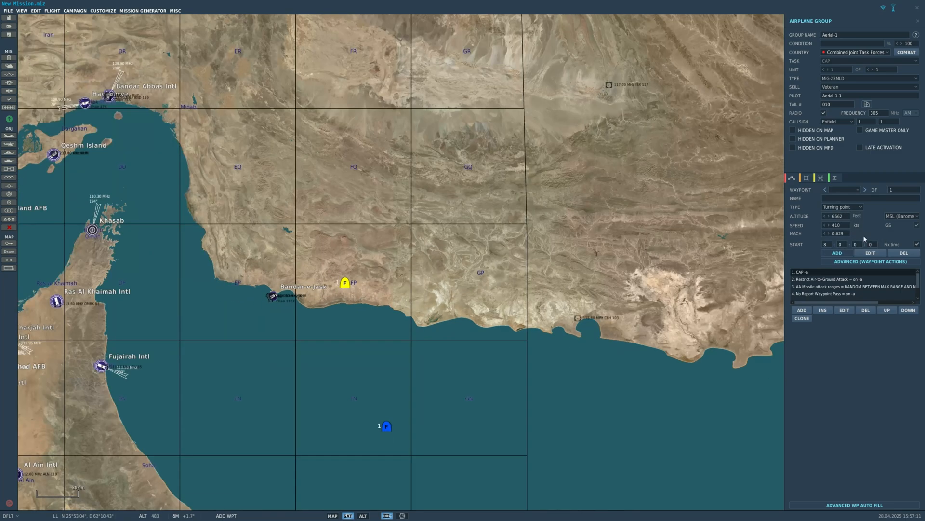
scroll(680, 328, down, 1)
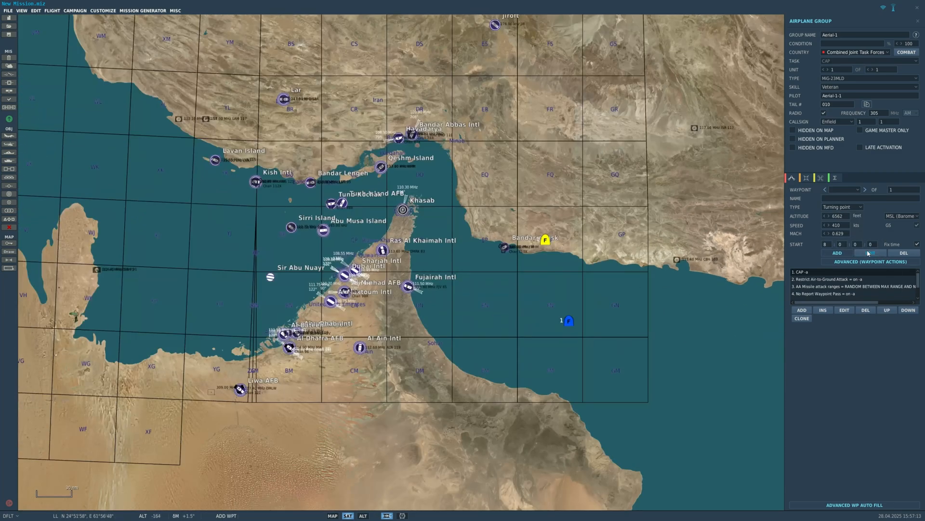
scroll(568, 311, up, 1)
scroll(549, 299, up, 1)
scroll(566, 271, down, 1)
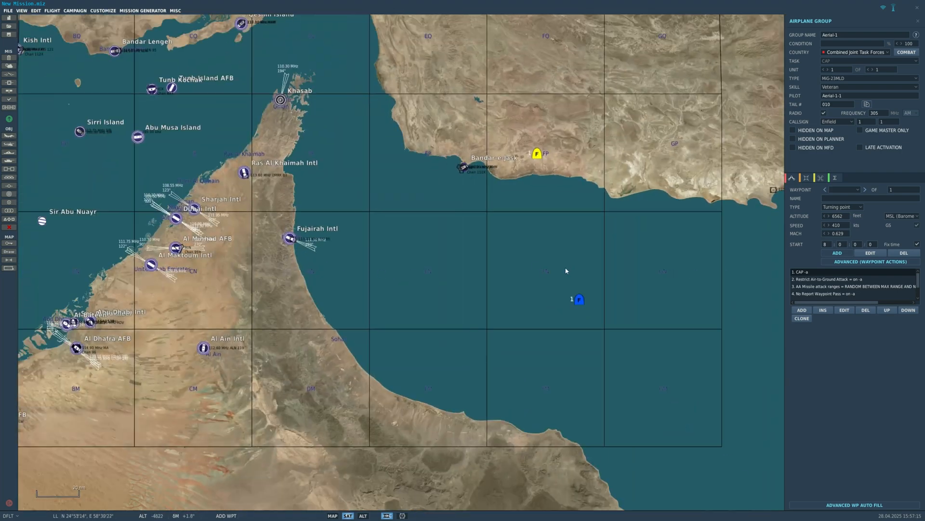
click(564, 302)
- Add an advanced action of type Perform Task to the MiG-23MLD group's waypoint 1 and open its task choices
click(808, 309)
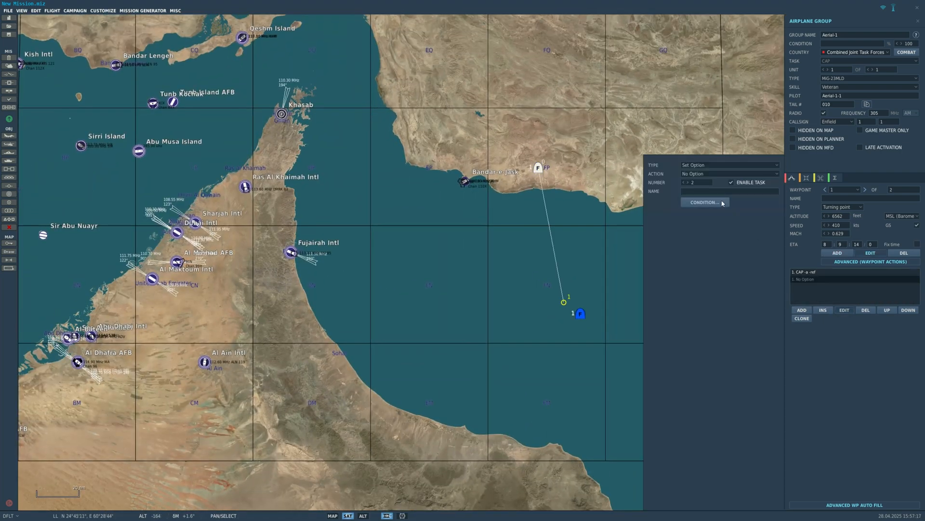
click(698, 174)
click(699, 167)
click(697, 173)
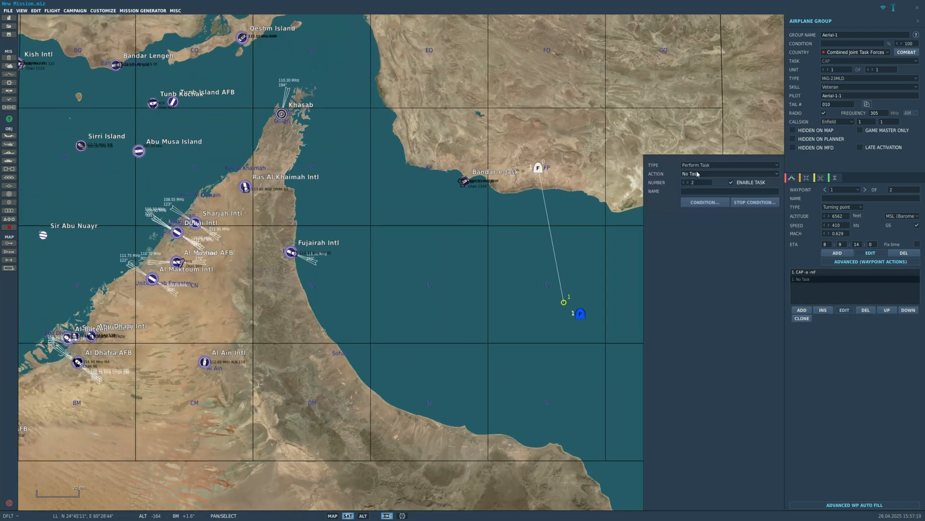
click(704, 174)
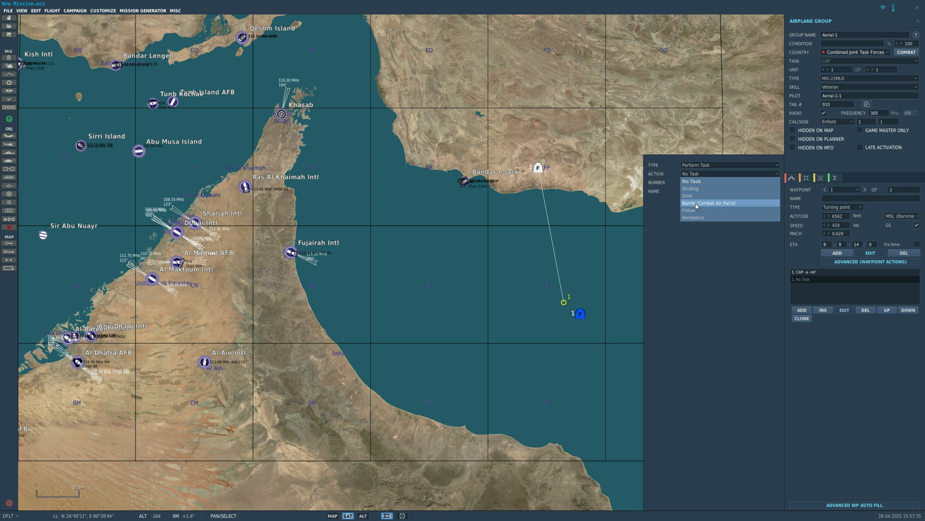
- Set waypoint 1's action to Barrier Combat Air Patrol and move the waypoint slightly closer to the MiG-23MLD group
click(697, 205)
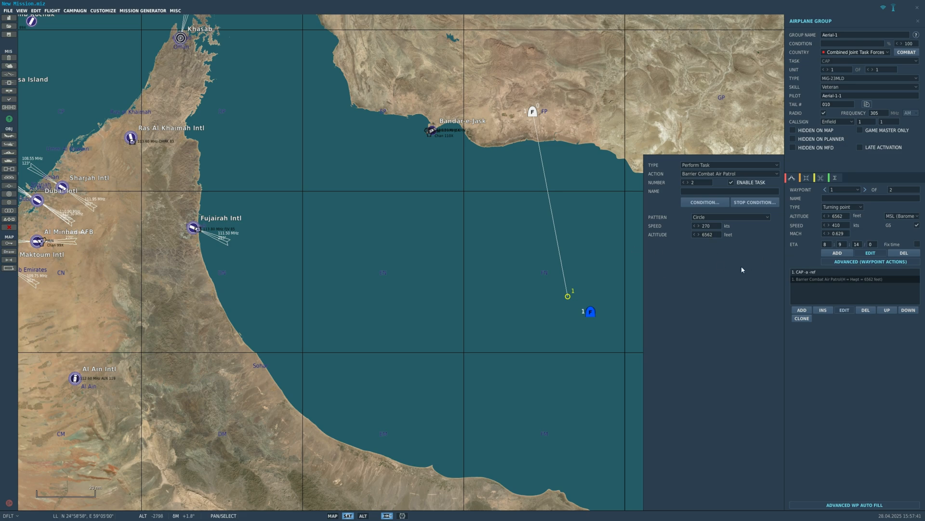
scroll(421, 175, down, 1)
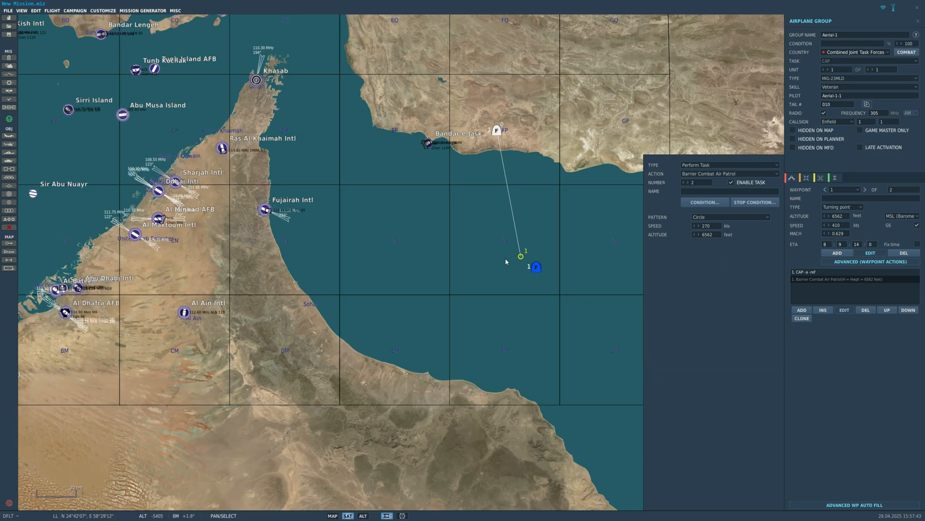
click(531, 236)
scroll(533, 230, up, 2)
drag(517, 268, 524, 256)
scroll(533, 235, up, 2)
scroll(556, 246, up, 5)
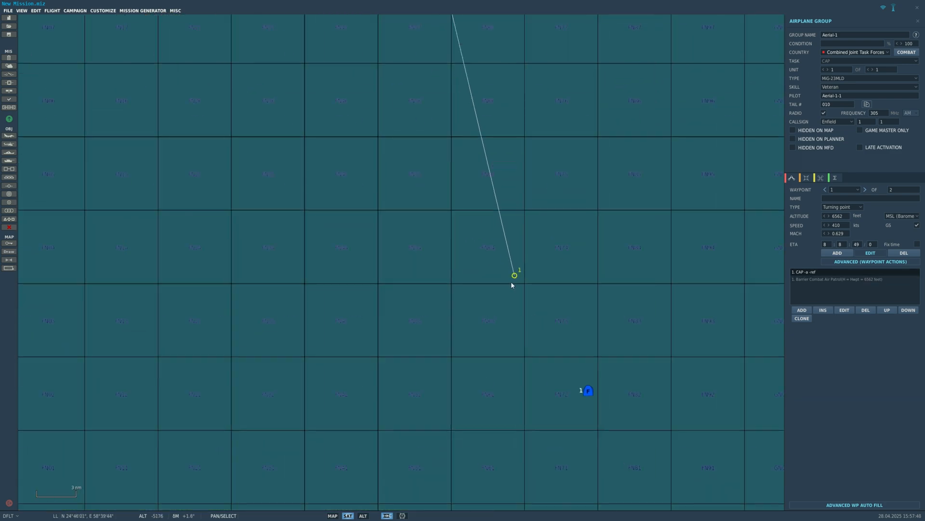
scroll(571, 324, down, 7)
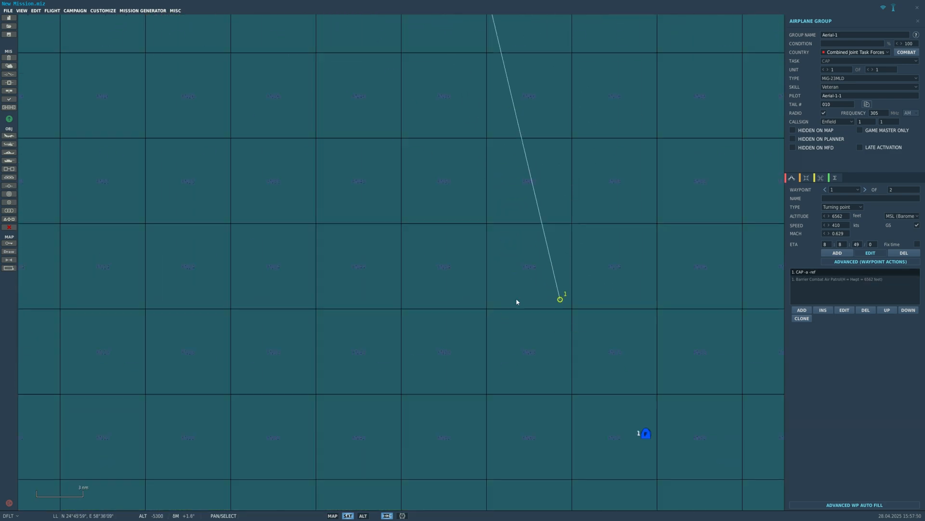
scroll(512, 236, up, 4)
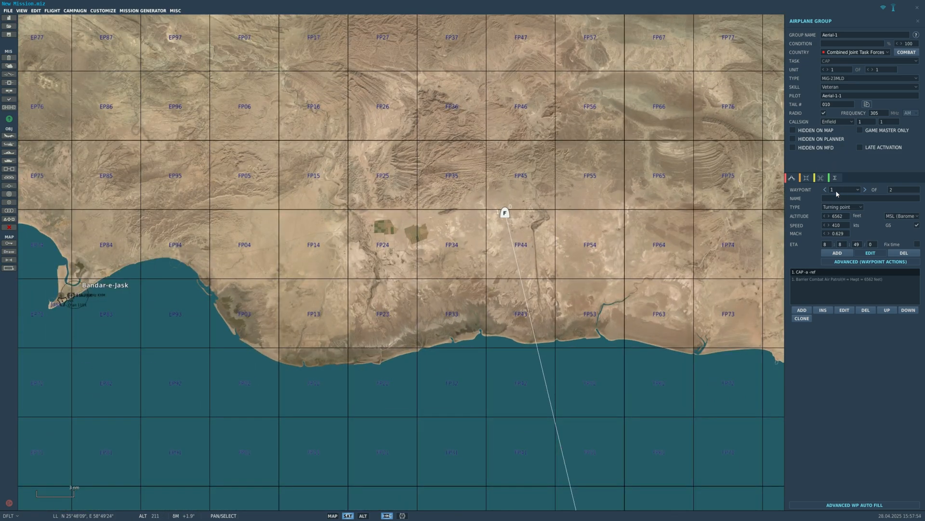
- Move waypoint 1 of the MiG-23MLD group from the sea onto Bandar-e-Jask
scroll(645, 210, down, 4)
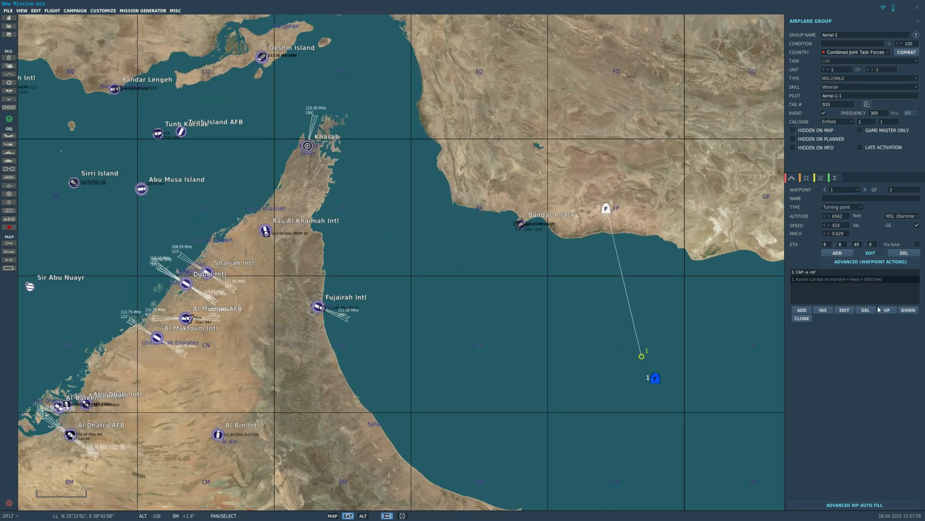
scroll(713, 328, up, 2)
click(670, 334)
scroll(670, 334, down, 3)
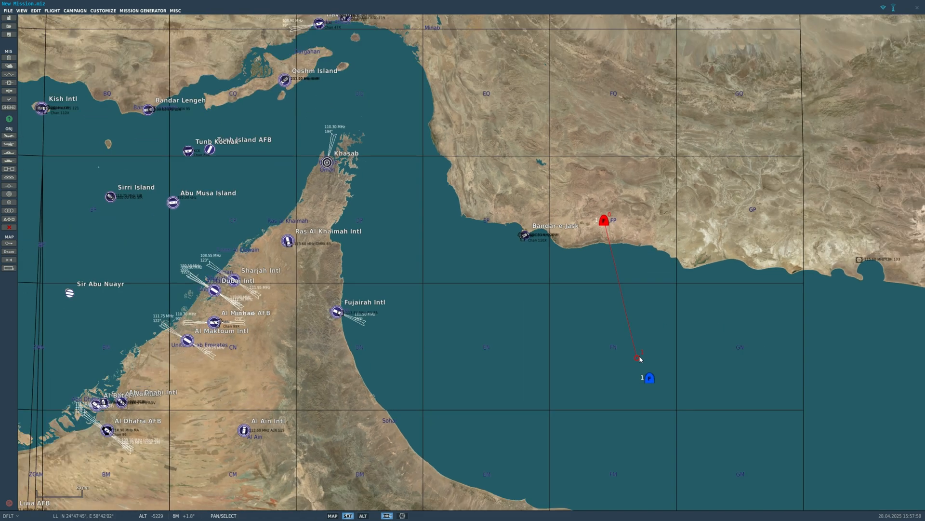
scroll(636, 360, down, 3)
drag(637, 359, 559, 267)
scroll(620, 347, up, 3)
scroll(547, 260, up, 2)
scroll(558, 267, down, 3)
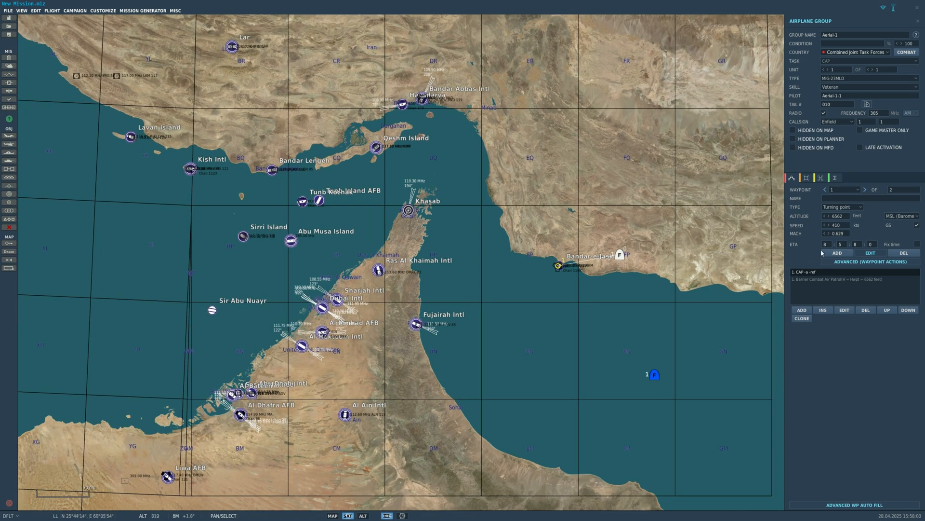
- Reopen waypoint 1's second advanced action and change its type to Start Enroute Task
double_click(814, 279)
click(703, 165)
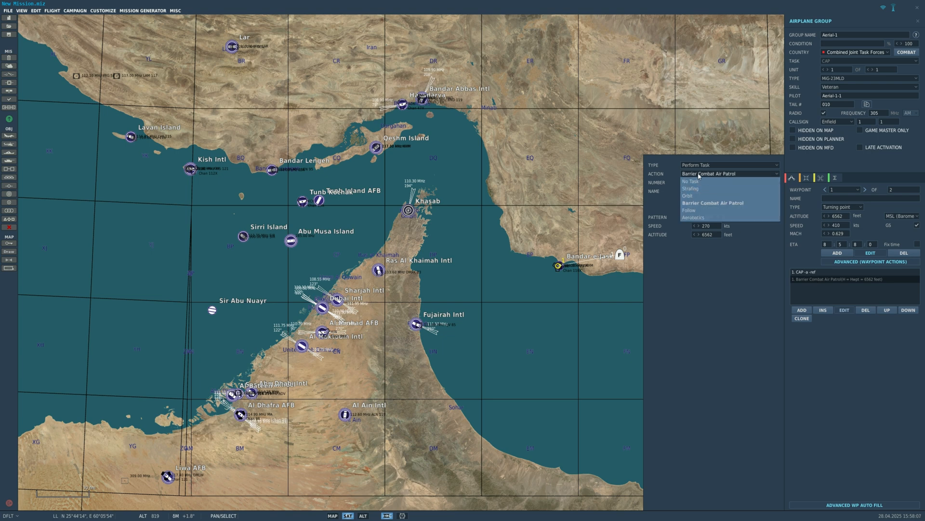
click(700, 172)
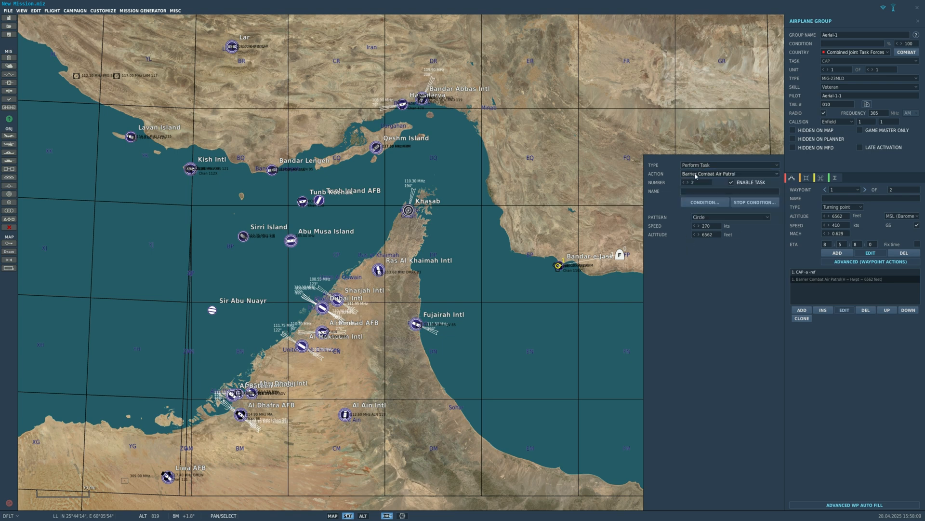
click(701, 165)
click(702, 180)
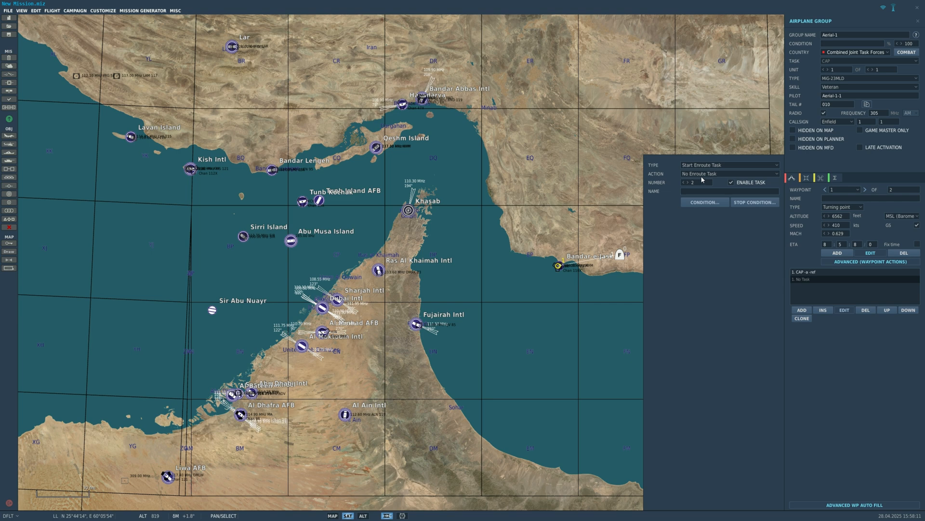
- Choose the Search Then Engage In Zone action and centre its zone on Bandar-e-Jask
click(704, 173)
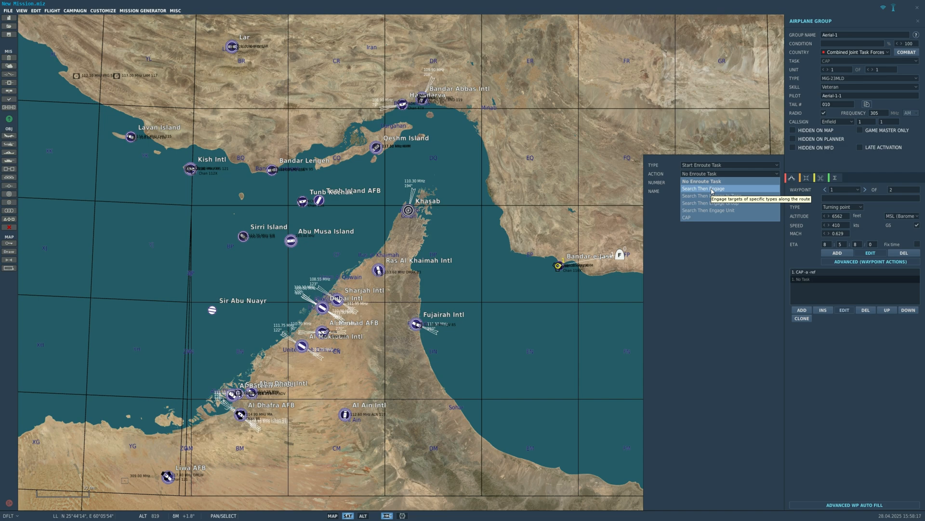
click(704, 196)
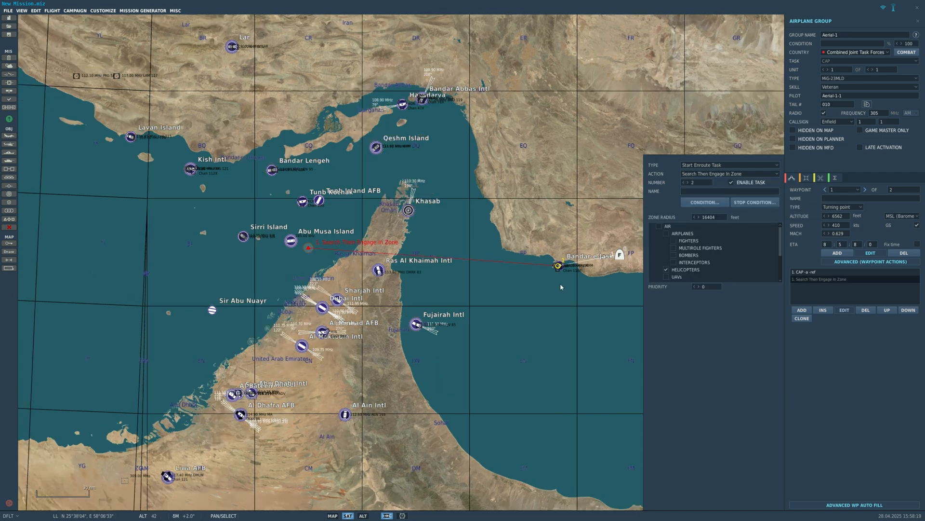
scroll(560, 287, up, 2)
drag(249, 240, 552, 260)
scroll(552, 260, up, 6)
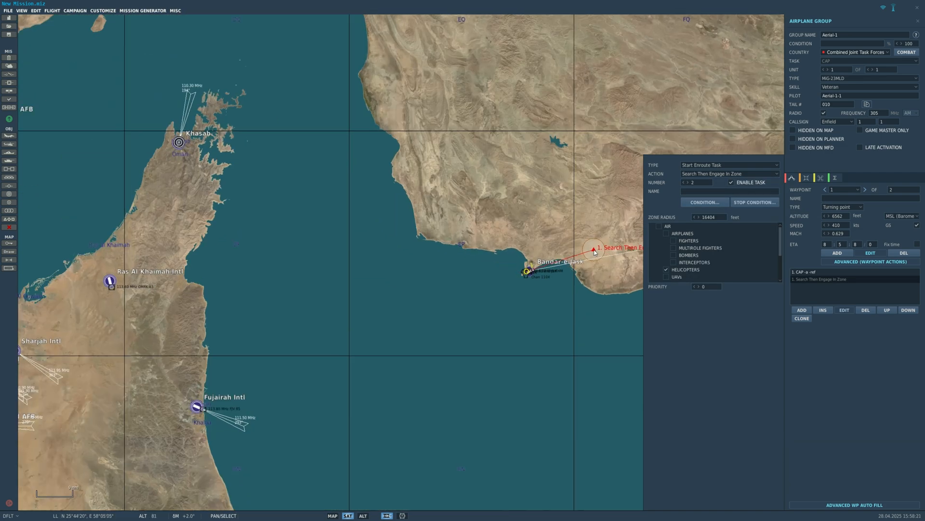
scroll(528, 309, down, 4)
mouse_move(525, 307)
mouse_down()
mouse_move(583, 310)
mouse_move(568, 312)
mouse_up()
scroll(548, 309, up, 2)
scroll(581, 308, up, 1)
scroll(574, 312, up, 3)
scroll(530, 312, down, 6)
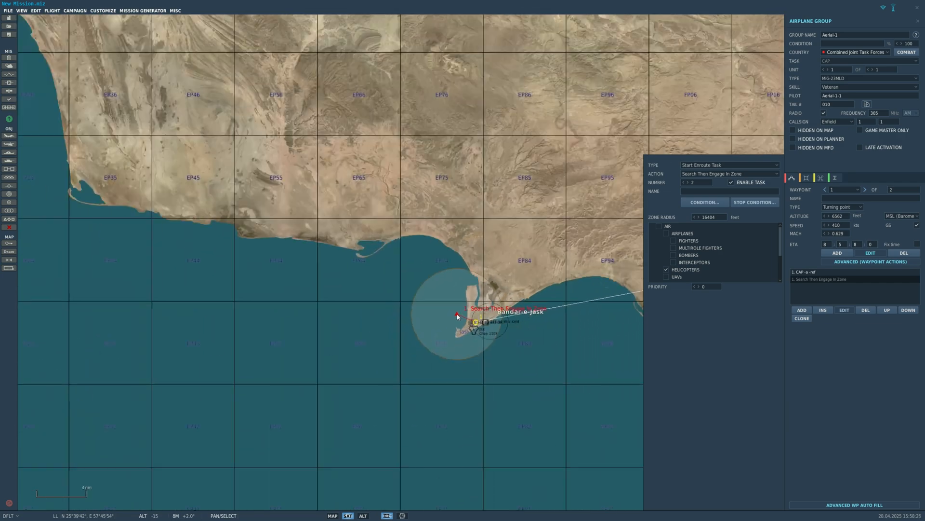
scroll(452, 311, up, 8)
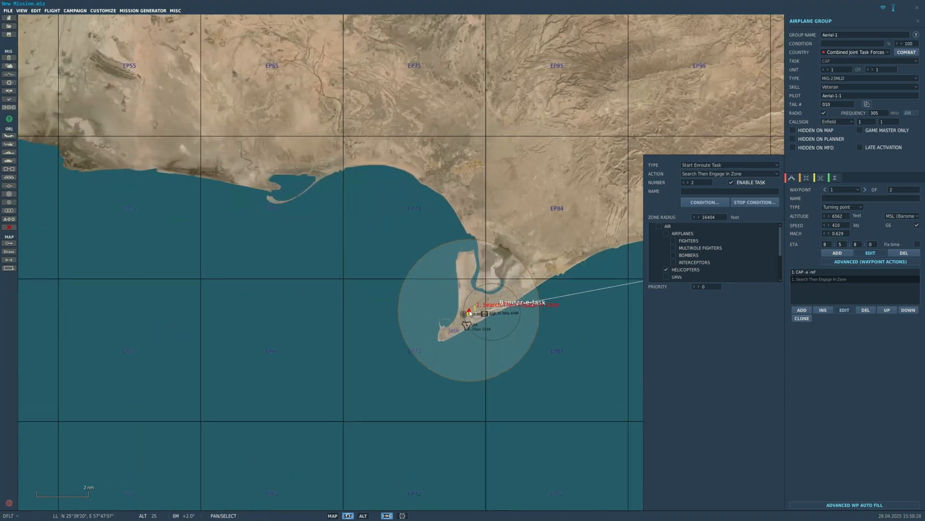
scroll(479, 321, down, 5)
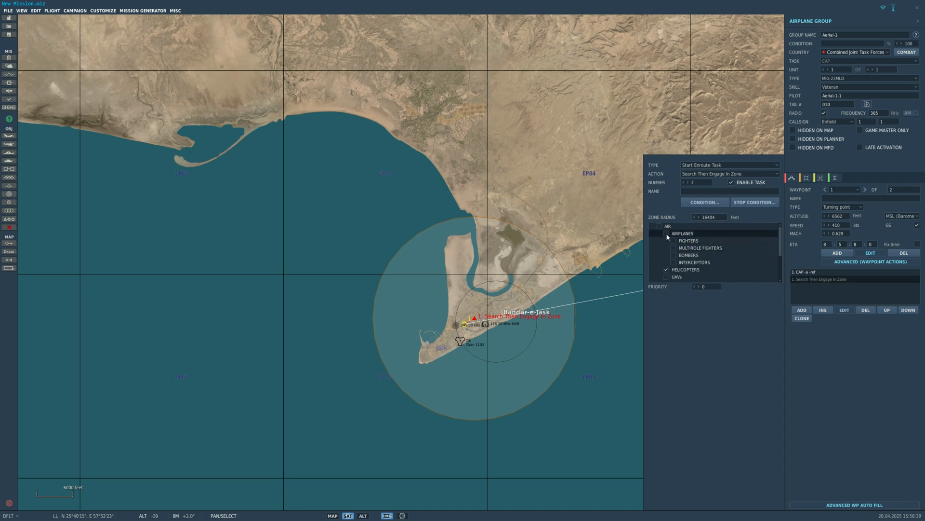
- Exclude helicopters from the zone's target types and switch the enroute action to Search Then Engage
click(666, 270)
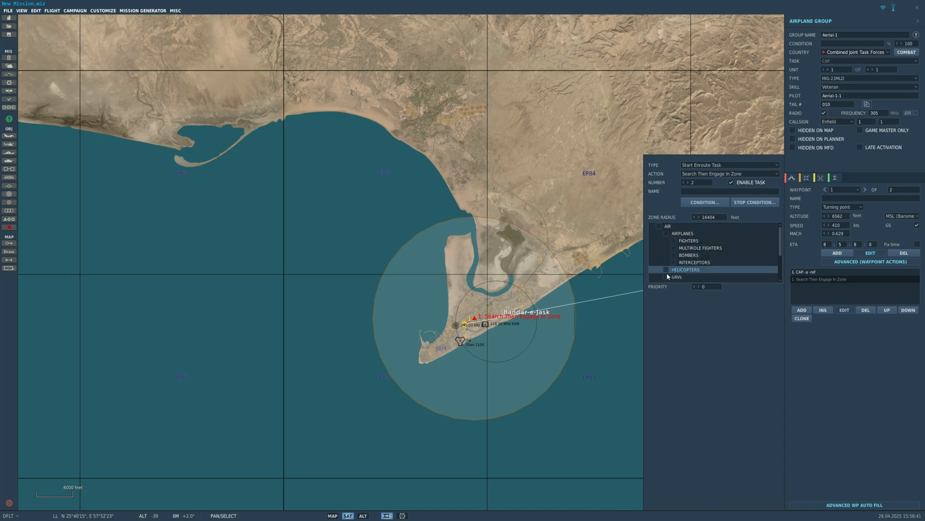
click(711, 174)
click(705, 202)
click(711, 174)
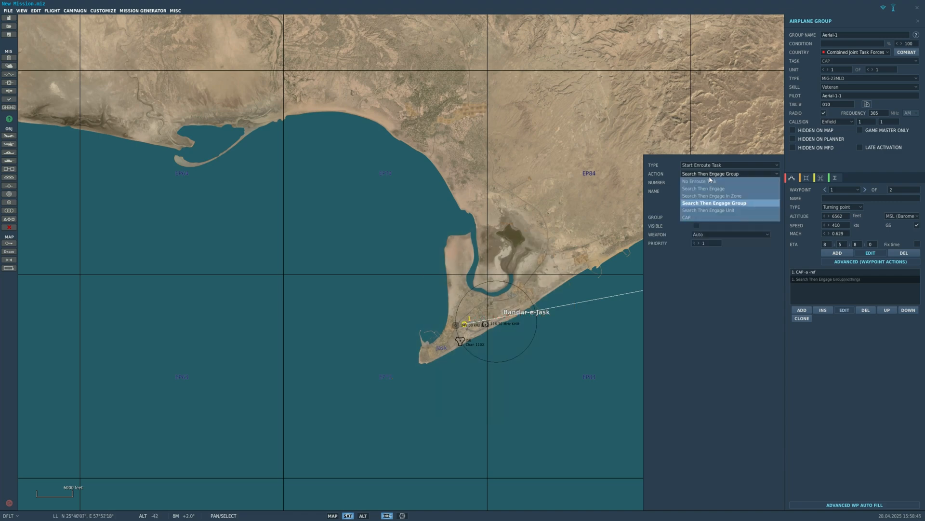
click(703, 190)
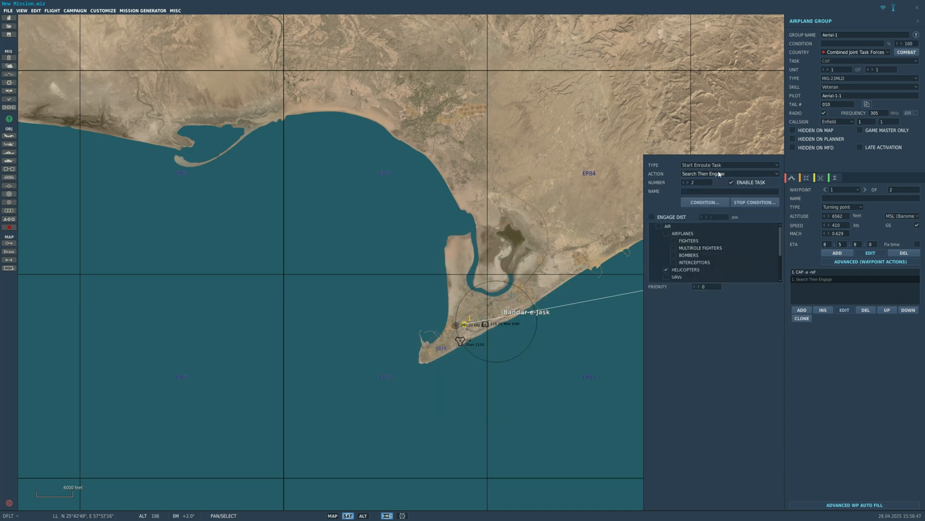
click(718, 174)
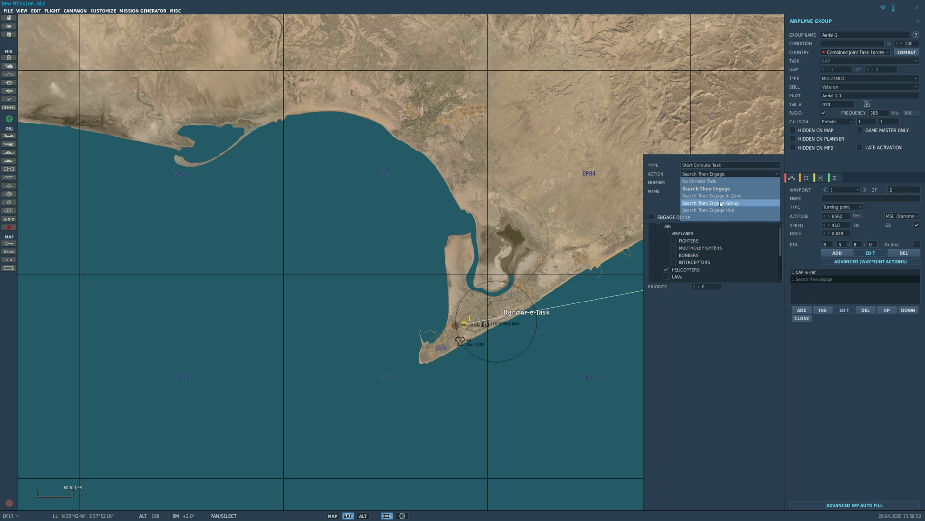
click(720, 189)
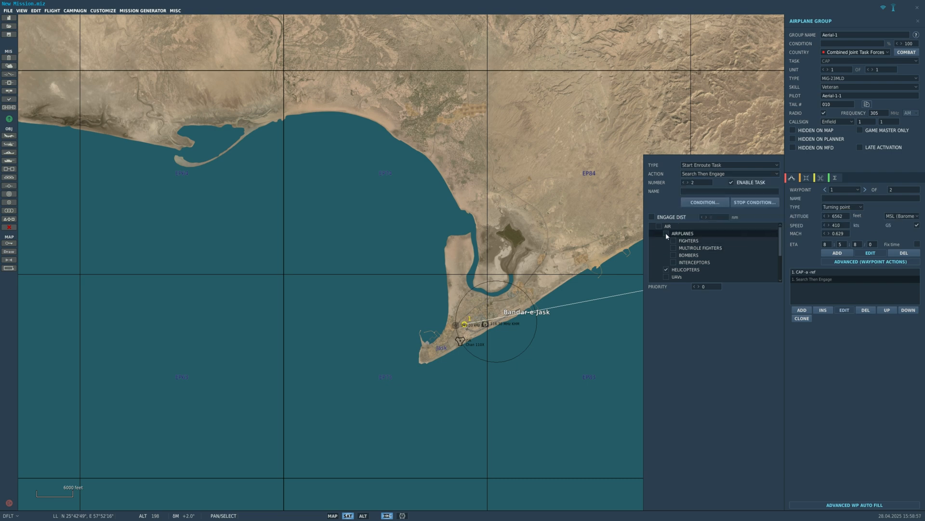
- Limit the Search Then Engage targets in the air category to all airplanes, excluding helicopters and UAVs
click(666, 233)
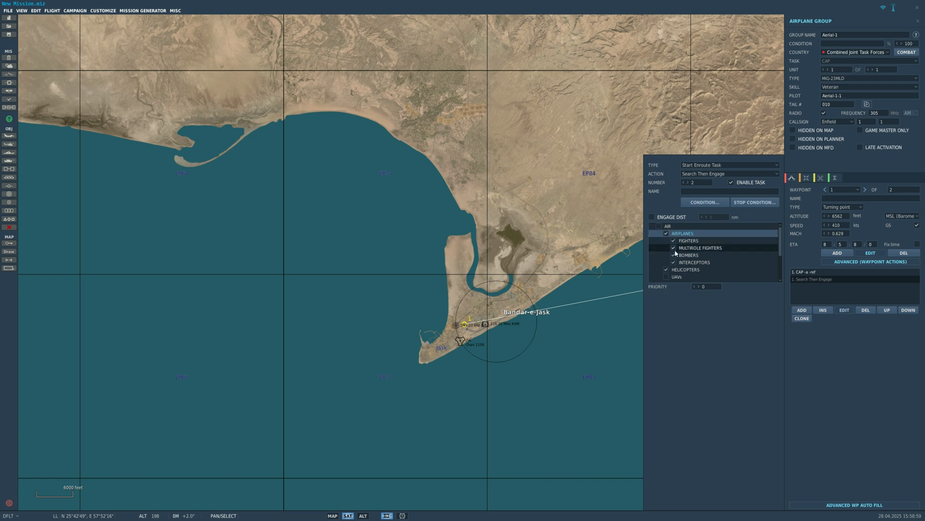
click(666, 276)
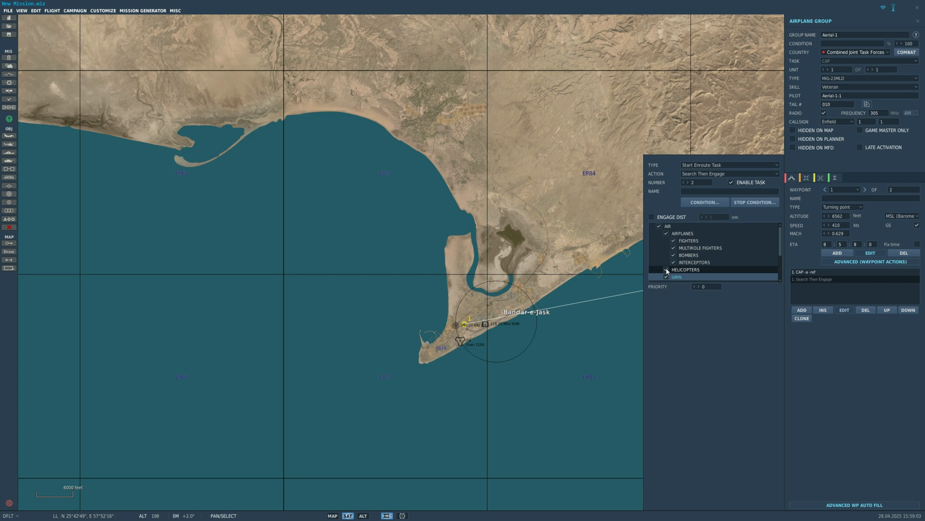
click(667, 270)
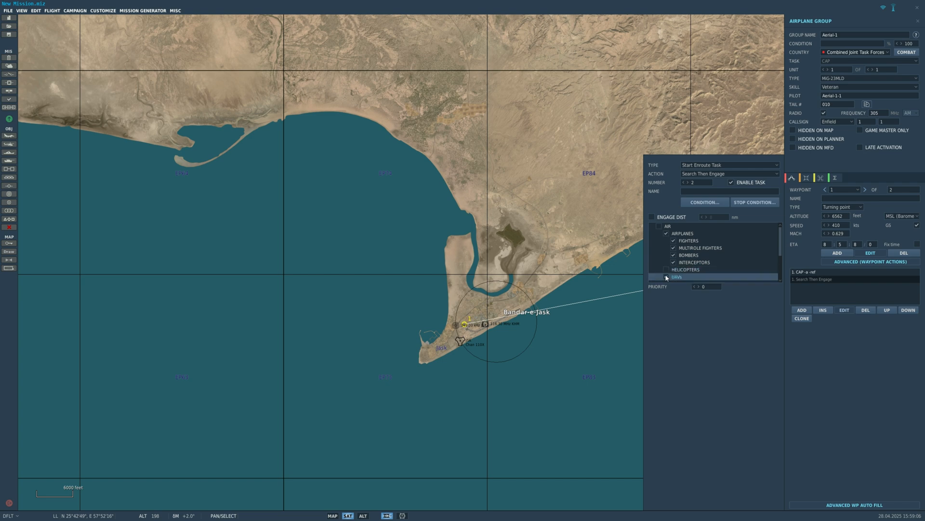
scroll(508, 336, down, 5)
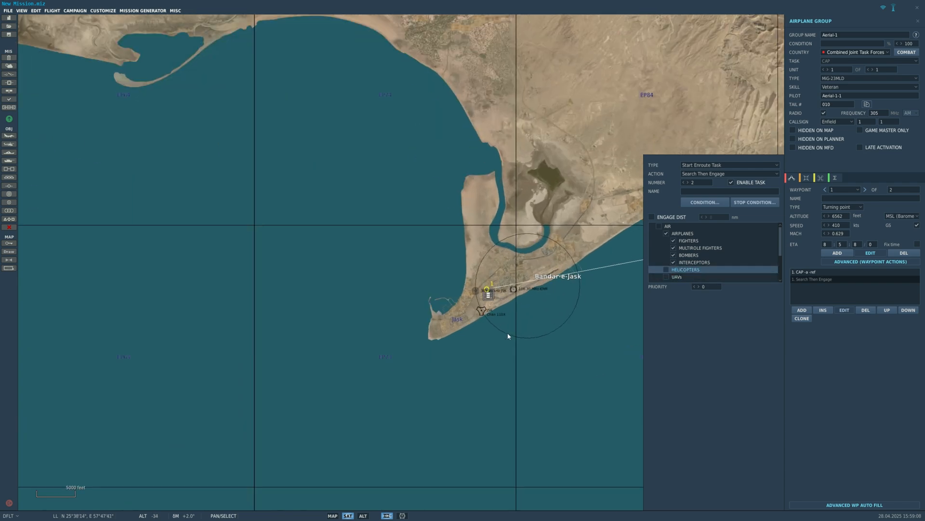
scroll(494, 282, down, 3)
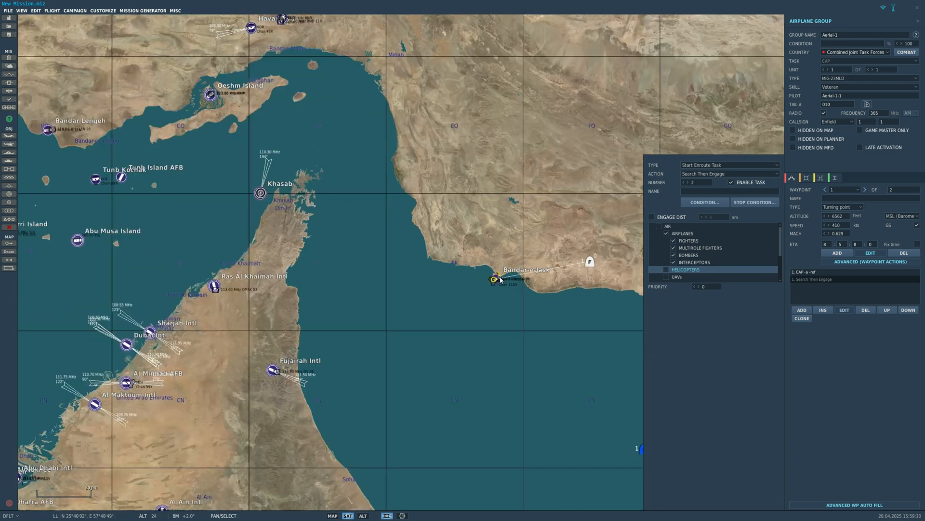
- Set the enroute action to Search Then Engage Group with Cool guy as the target group
click(717, 174)
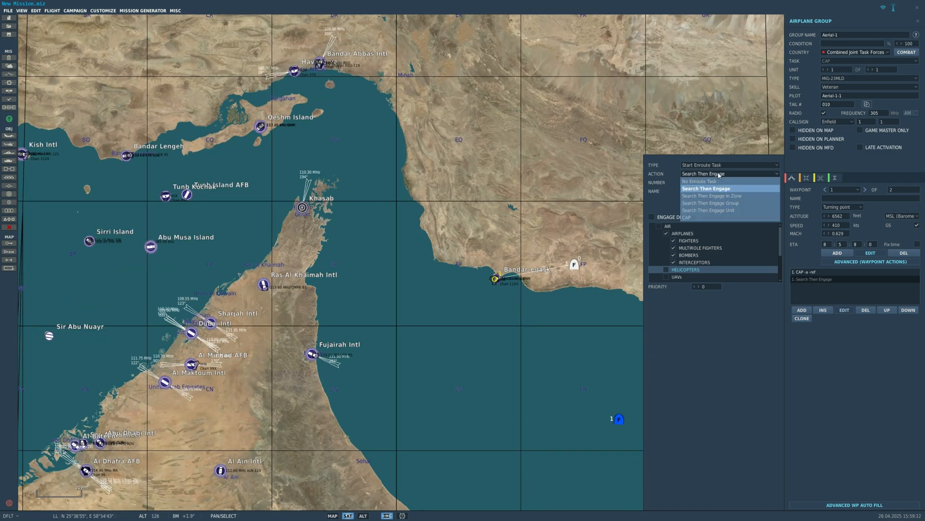
click(735, 203)
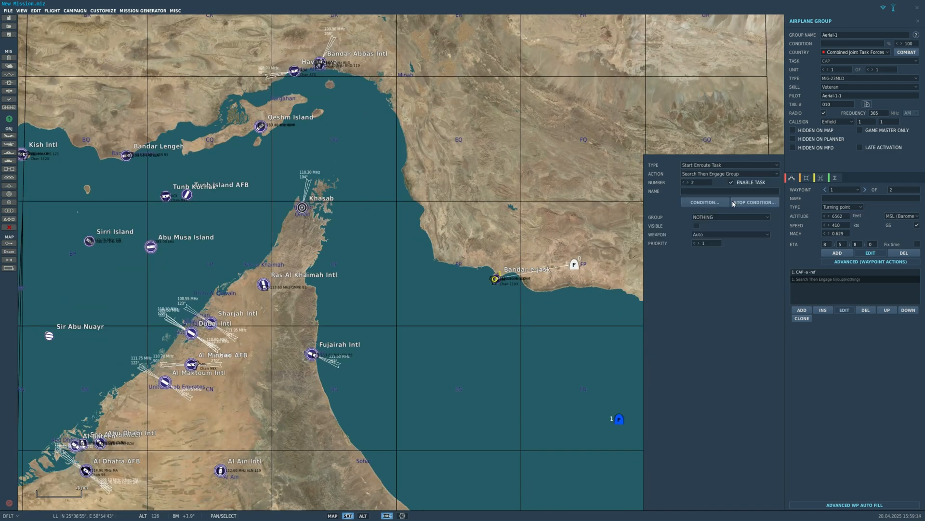
click(711, 217)
click(710, 219)
click(709, 217)
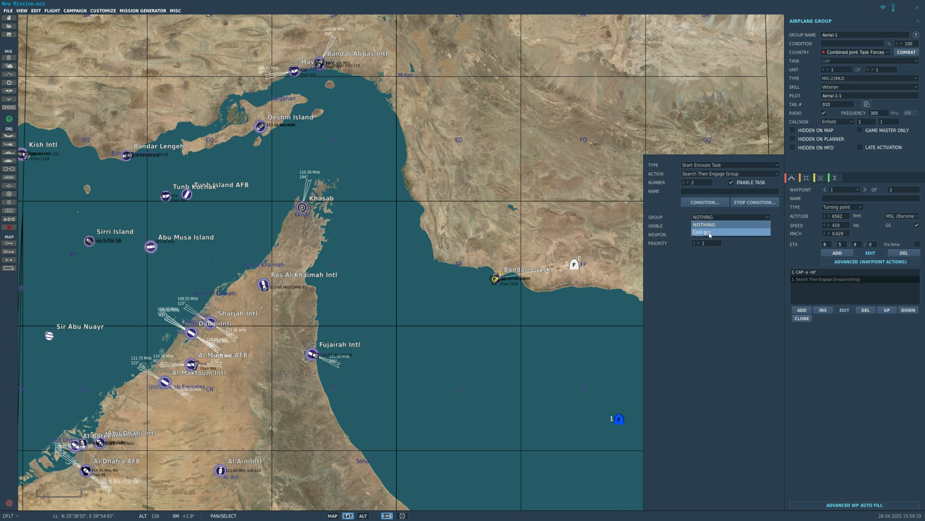
click(709, 233)
click(712, 218)
click(712, 219)
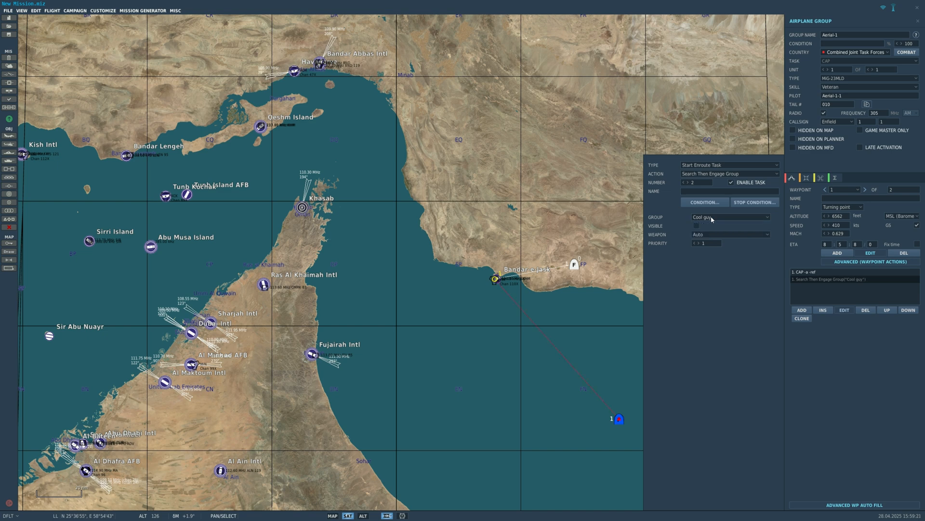
click(712, 174)
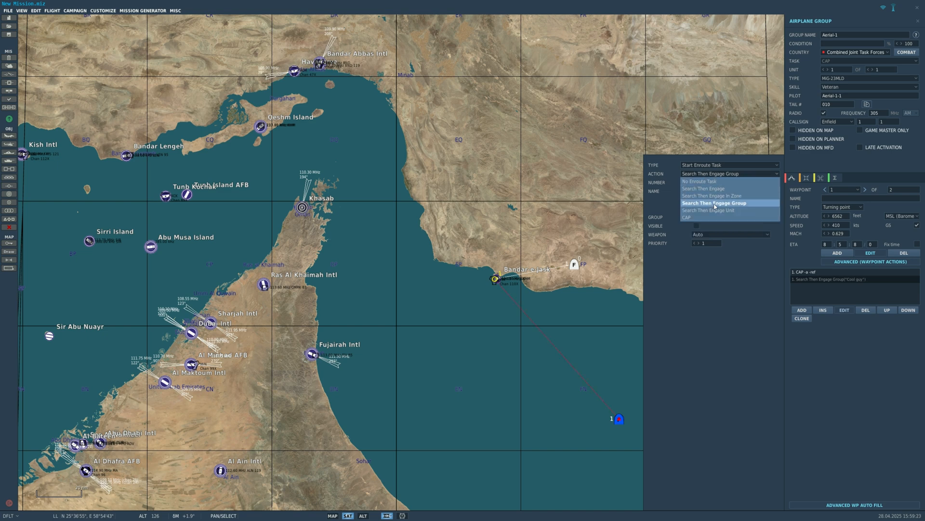
click(715, 203)
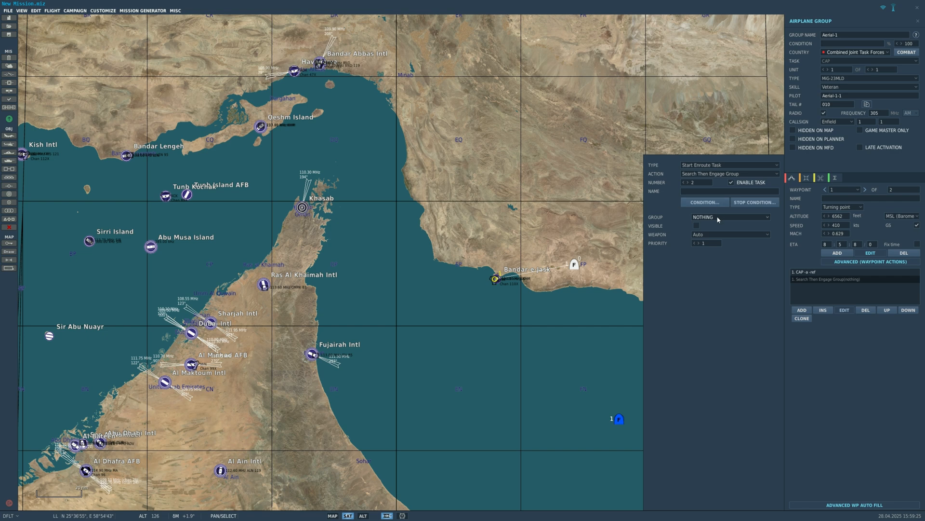
click(718, 219)
click(711, 234)
click(720, 235)
click(721, 235)
- Move waypoint 1 from Bandar-e-Jask far inland, directly north of the MiG-23MLD group's starting point
scroll(562, 212, up, 5)
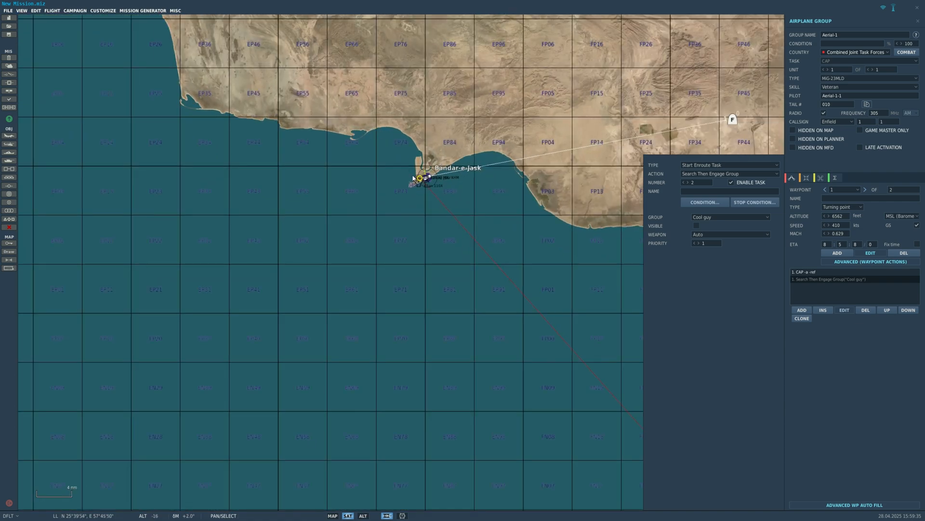
scroll(413, 178, up, 2)
click(420, 178)
drag(423, 179, 325, 296)
scroll(619, 215, down, 5)
scroll(733, 270, down, 2)
scroll(731, 269, up, 4)
scroll(629, 225, up, 5)
scroll(614, 263, down, 4)
scroll(718, 285, down, 3)
scroll(736, 286, up, 3)
scroll(480, 295, down, 3)
scroll(478, 302, up, 4)
scroll(554, 381, up, 2)
scroll(325, 296, down, 3)
drag(324, 296, 357, 28)
drag(421, 145, 622, 312)
scroll(623, 311, down, 4)
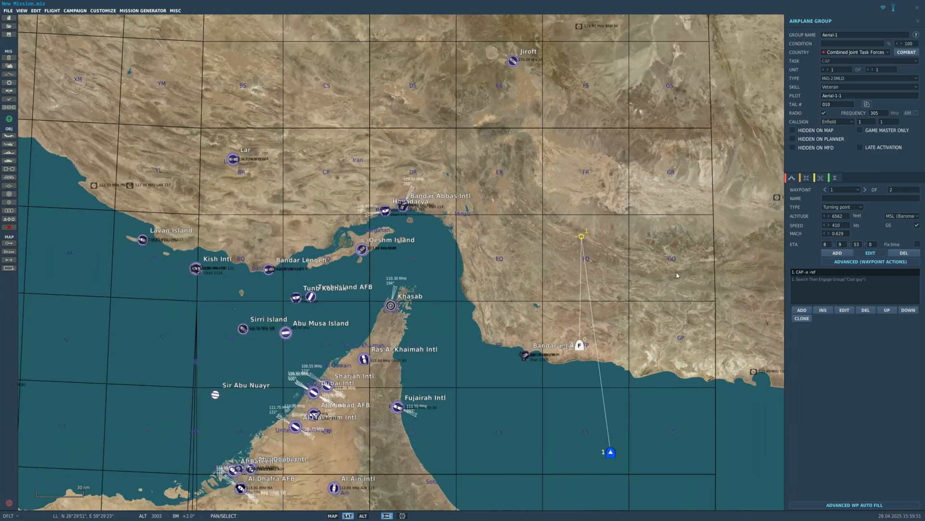
- Delete the inland waypoint 1 from the MiG-23MLD group's route
scroll(745, 270, up, 1)
drag(581, 309, 563, 290)
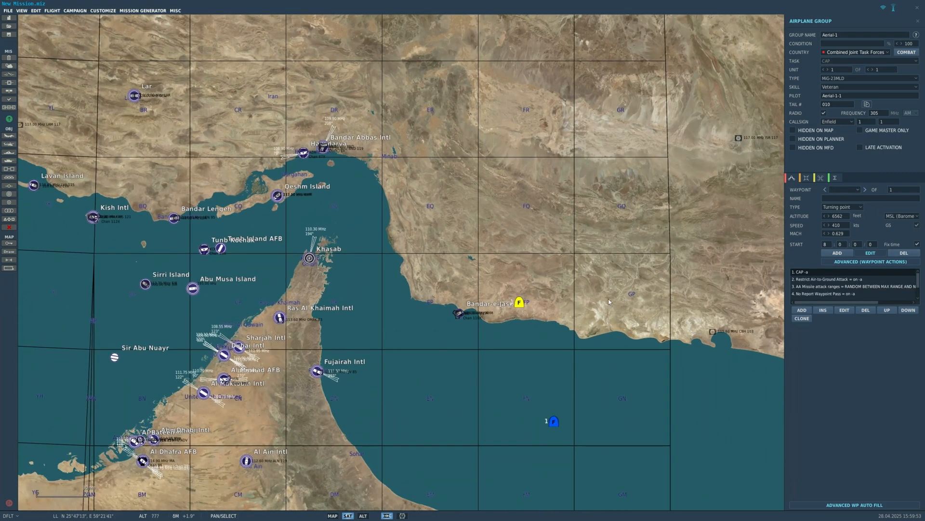
scroll(602, 317, up, 1)
scroll(586, 202, down, 5)
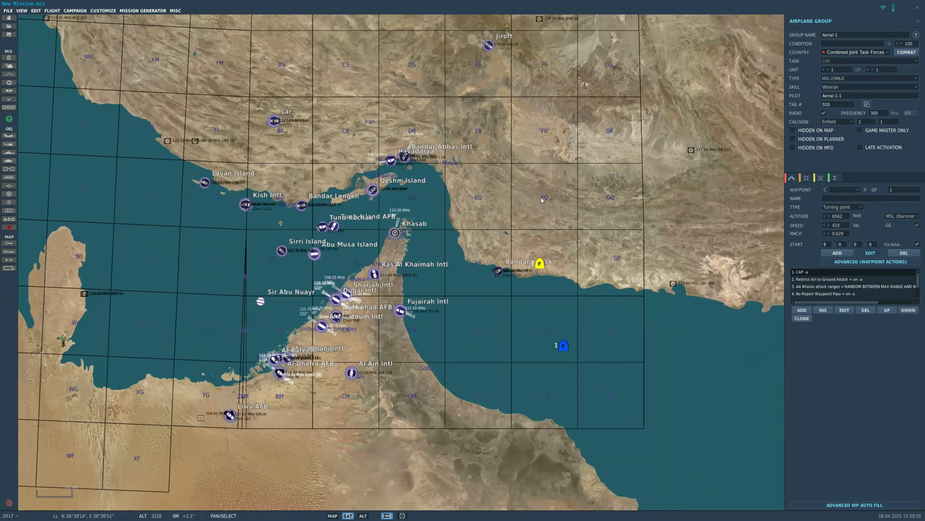
- Empty the MiG-23MLD's mission payload so that it carries no missiles or fuel tank
click(812, 178)
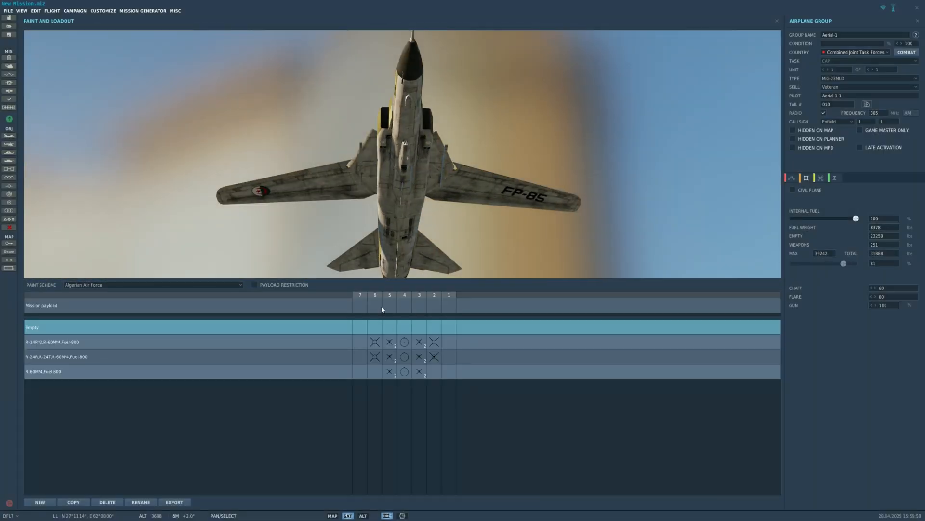
right_click(381, 308)
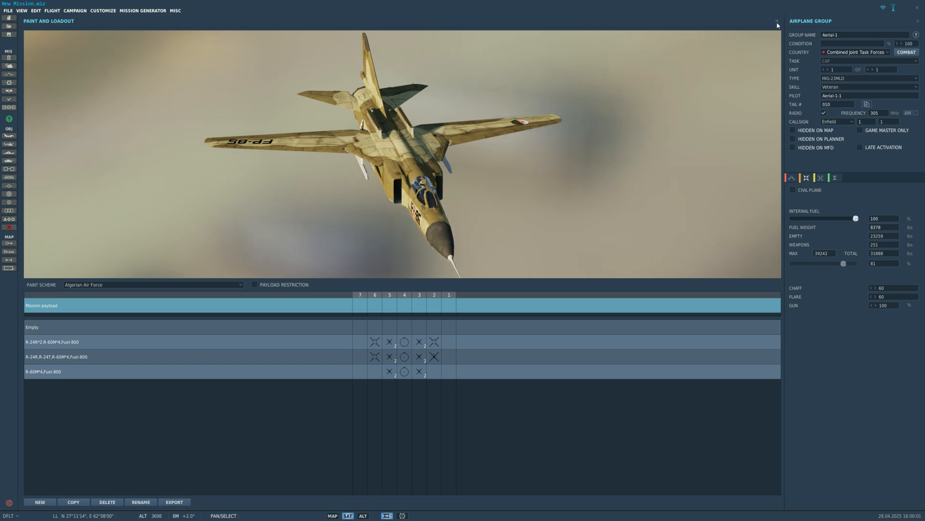
click(776, 22)
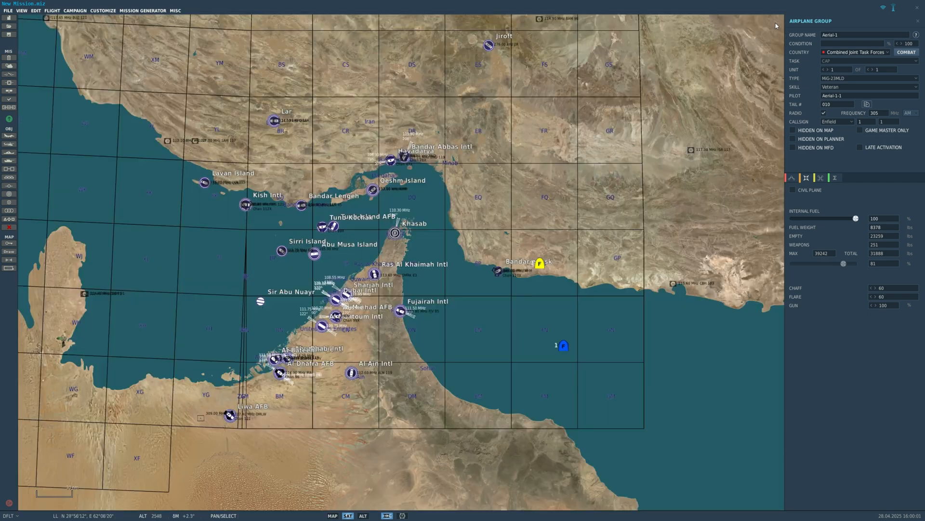
- Set the MiG-23MLD pilot's skill level to Trained
click(828, 88)
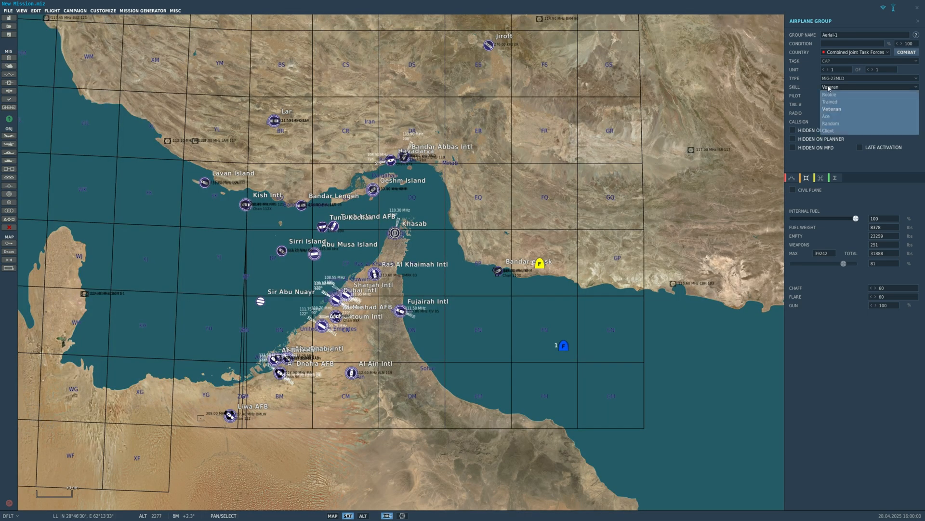
click(832, 108)
click(844, 88)
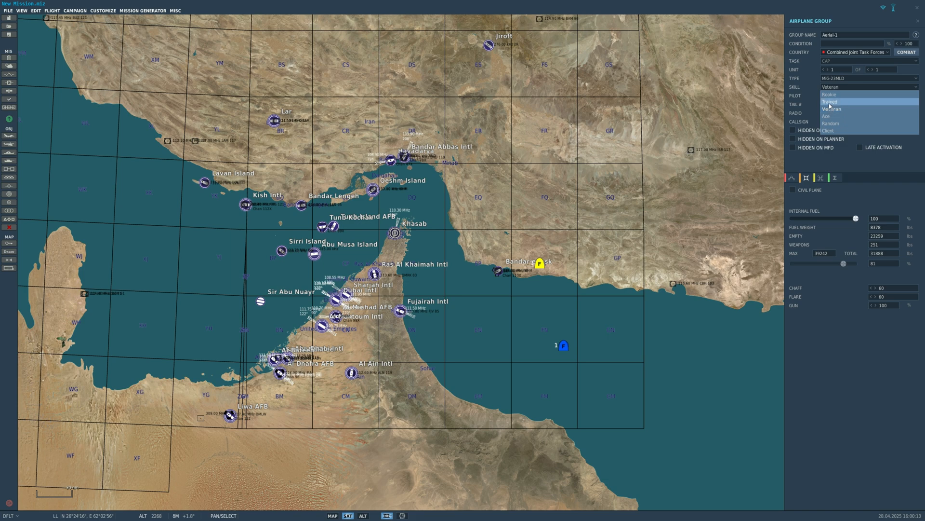
click(829, 104)
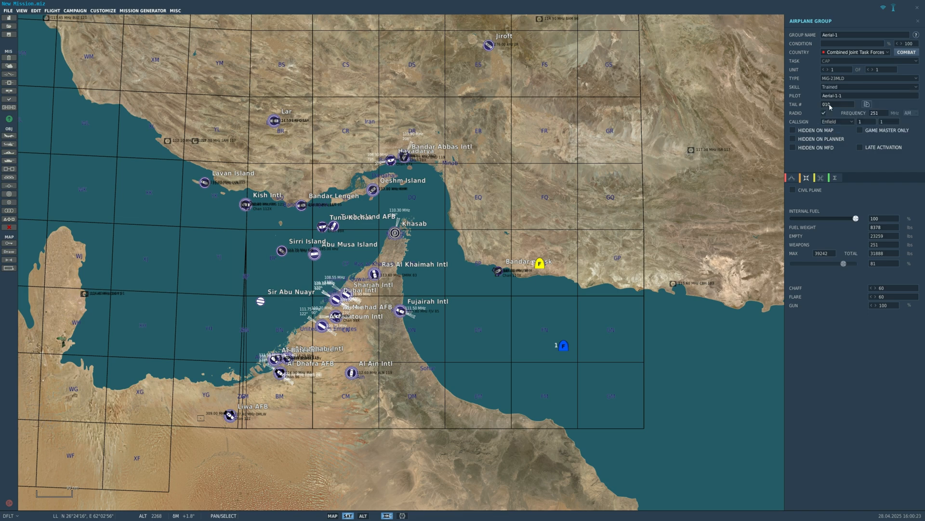
click(829, 88)
click(830, 108)
click(831, 87)
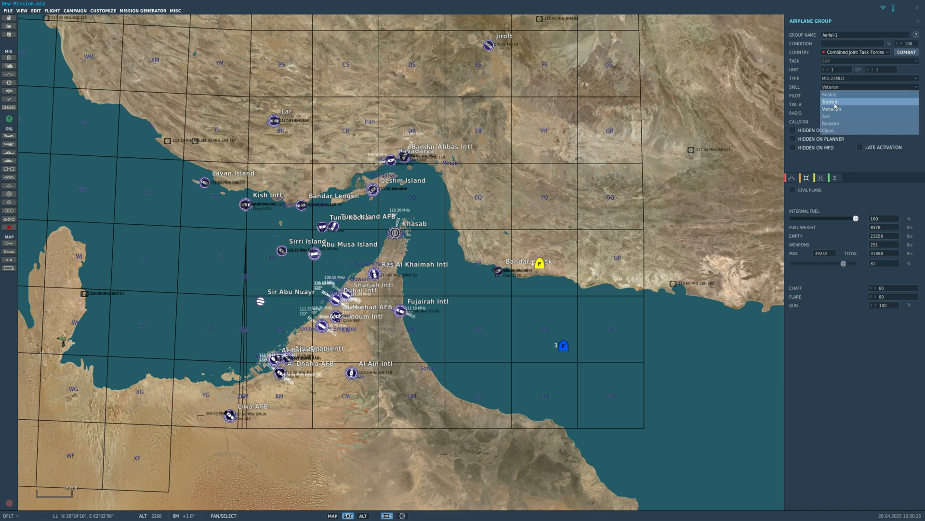
click(831, 104)
click(831, 87)
click(834, 104)
scroll(690, 185, up, 3)
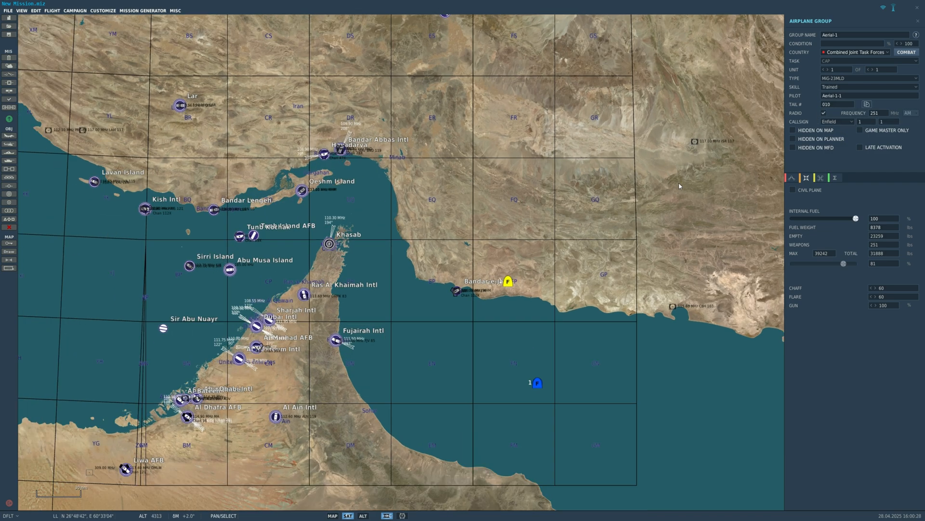
drag(690, 187, 672, 178)
scroll(769, 188, down, 4)
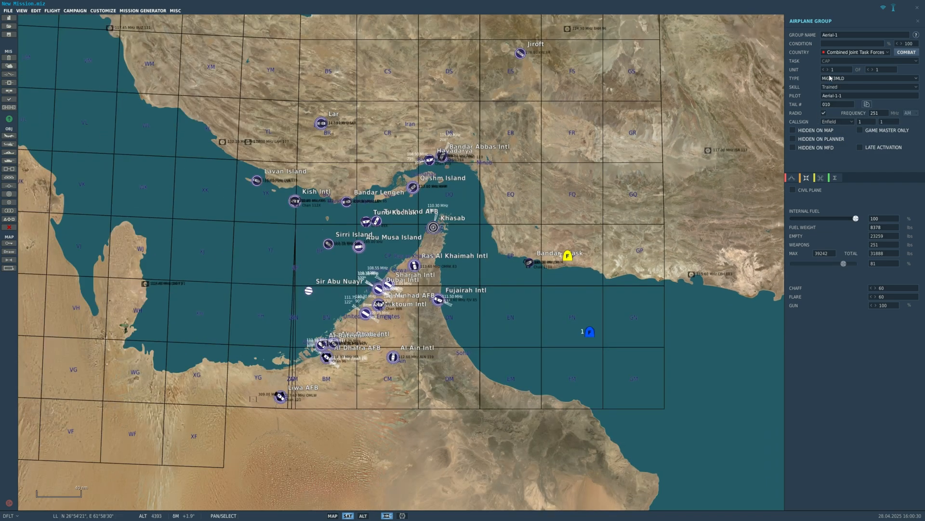
- Mount a Fuel tank 800L on the MiG-23MLD's station 4 and set the group size to two aircraft
click(872, 70)
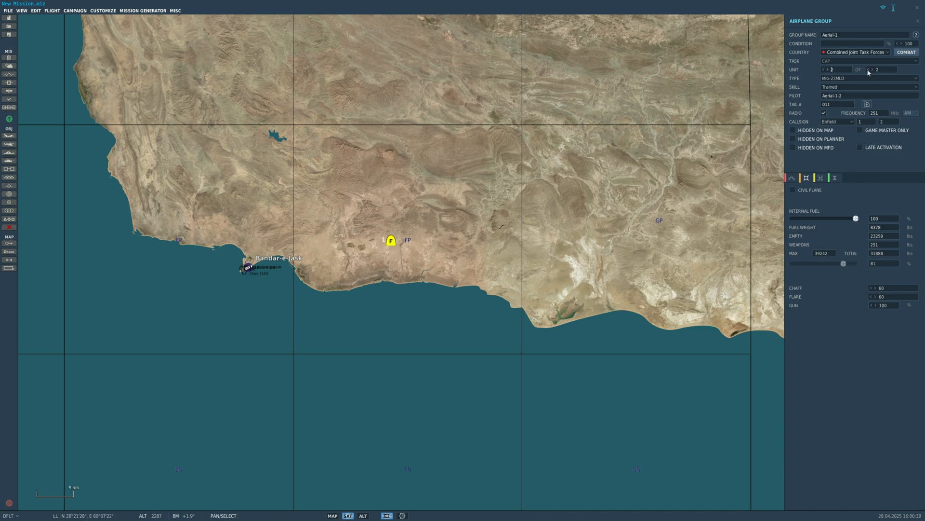
click(868, 70)
click(806, 179)
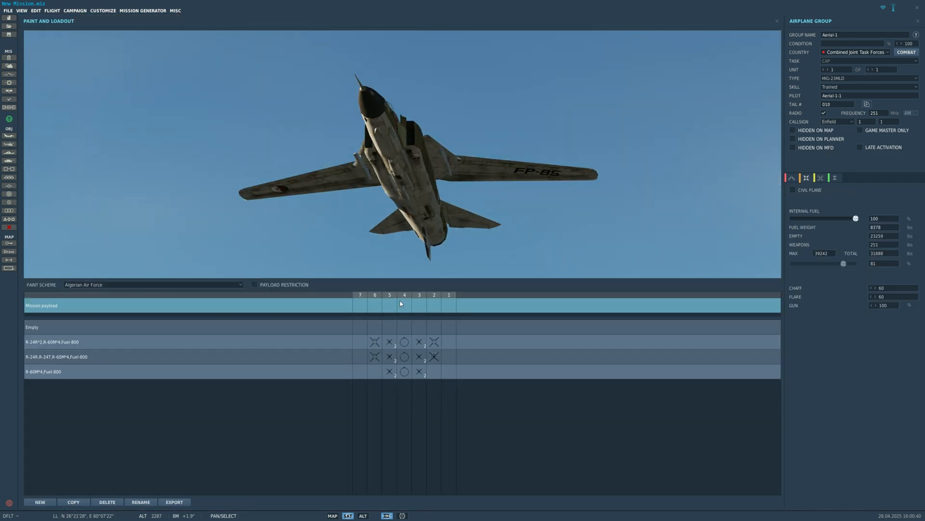
right_click(401, 304)
mouse_move(425, 302)
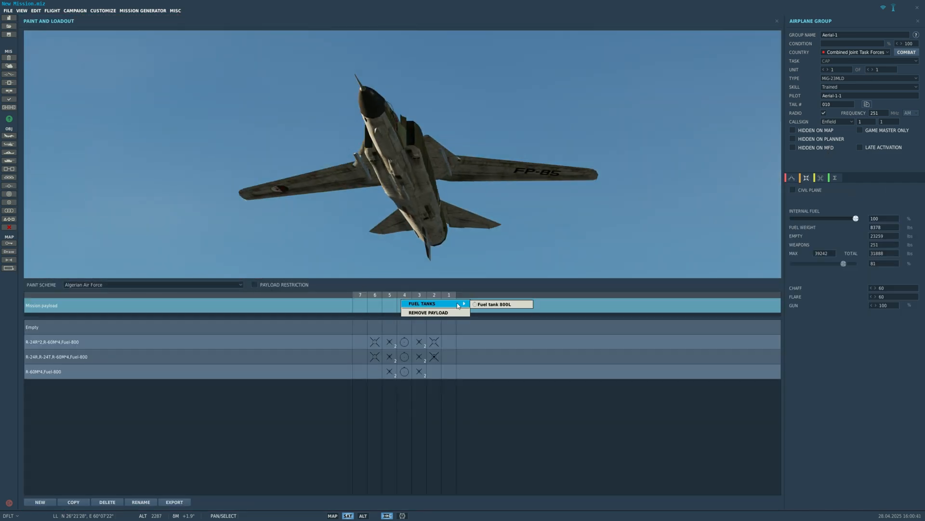
click(501, 304)
drag(487, 193, 505, 216)
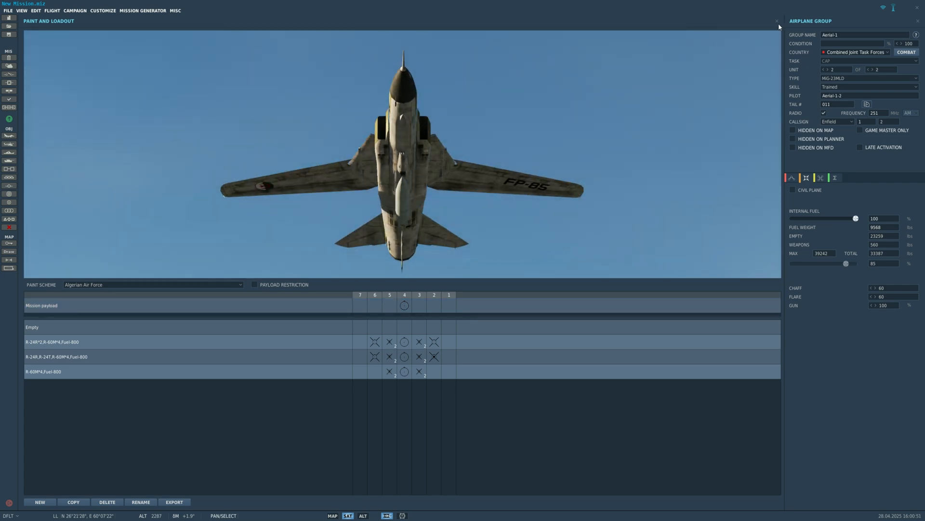
click(777, 21)
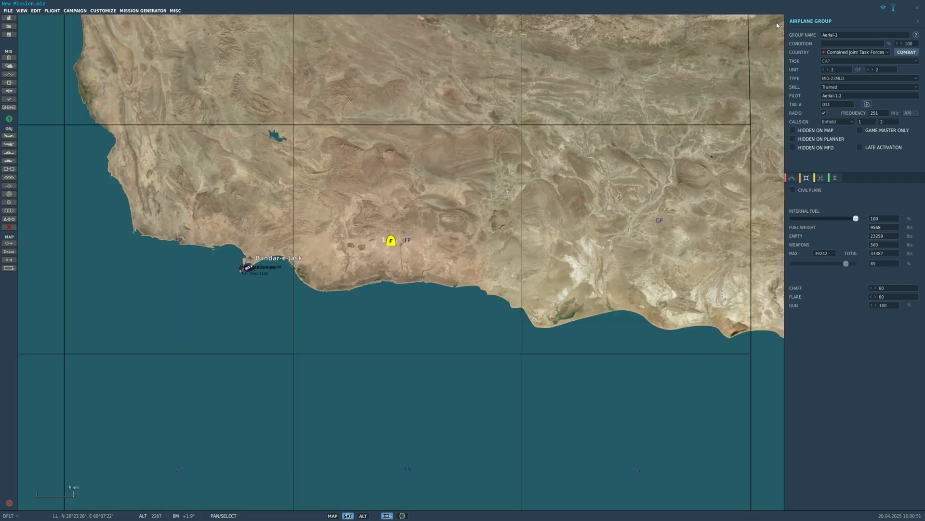
- Add waypoint 1 to the MiG-23MLD group's route, over the sea just northwest of the carrier
scroll(421, 293, down, 3)
scroll(437, 263, up, 2)
scroll(437, 264, up, 10)
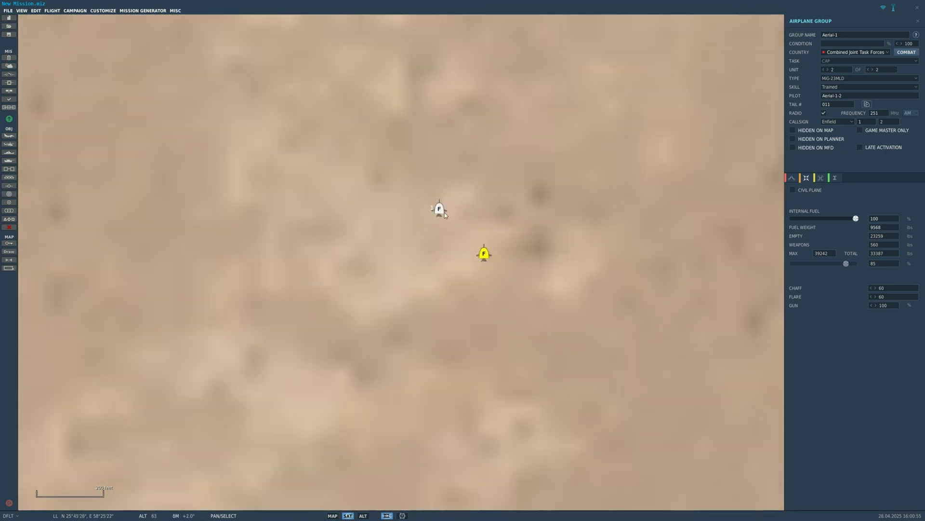
click(443, 212)
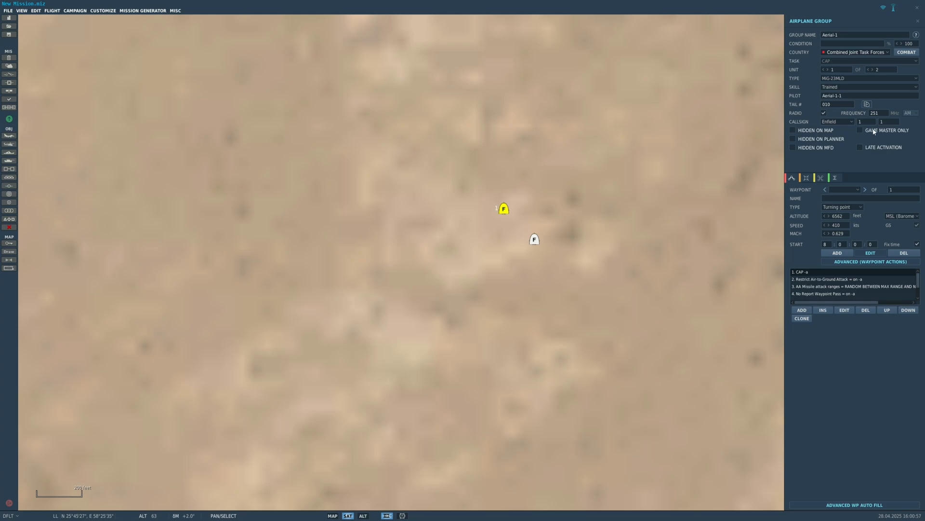
click(837, 252)
scroll(632, 207, down, 10)
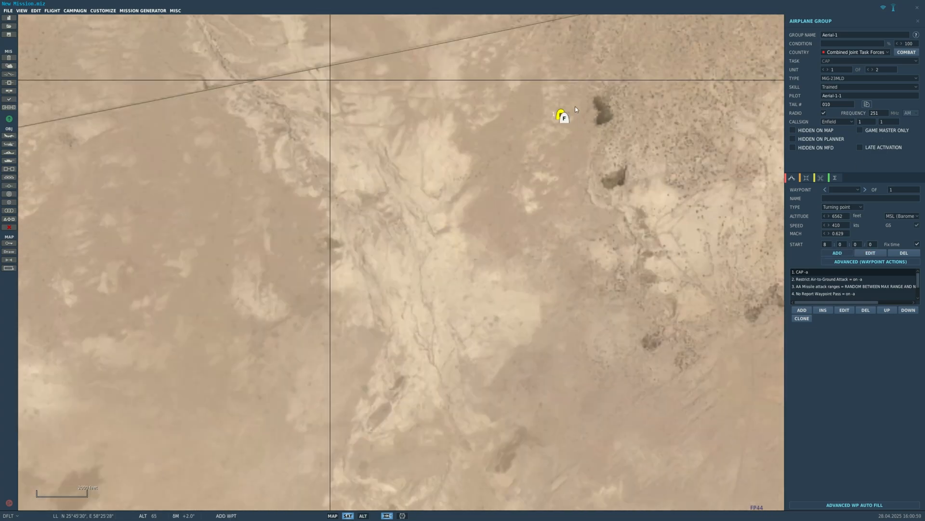
scroll(660, 140, down, 3)
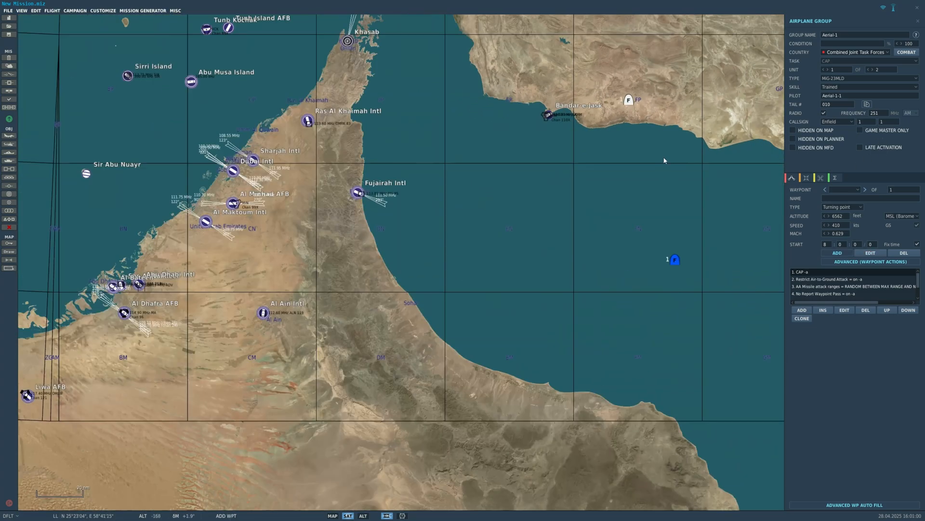
click(656, 238)
scroll(636, 145, up, 8)
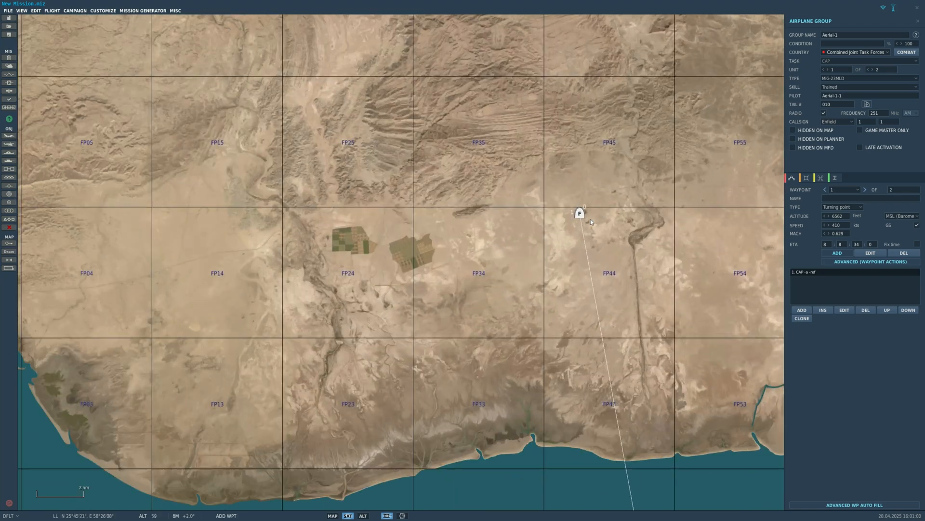
scroll(591, 219, down, 8)
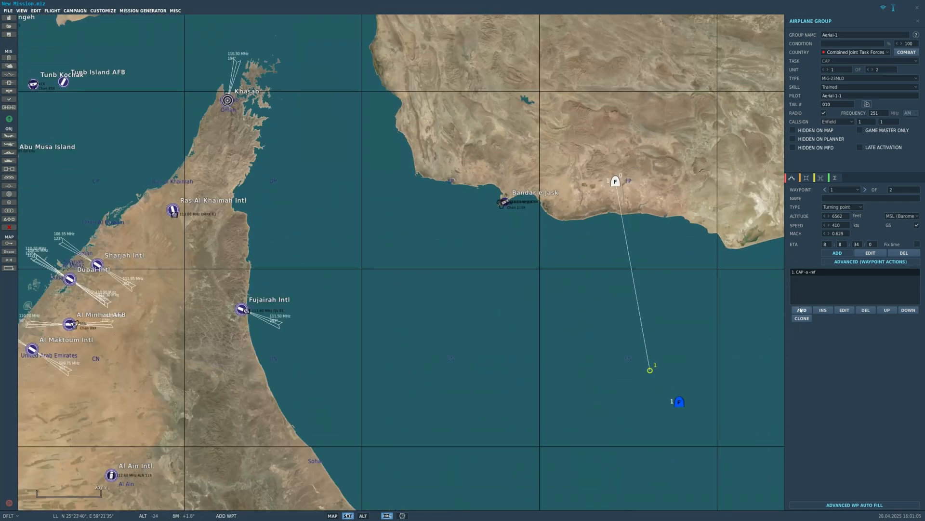
- Add a Perform Task action to the MiG group's waypoint 1 and view the available action options
click(801, 311)
click(716, 174)
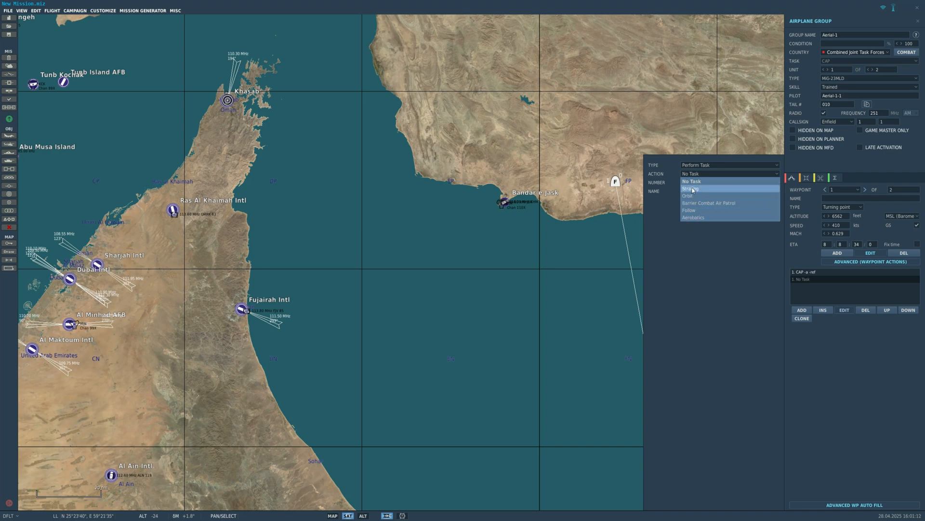
click(603, 223)
- Delete the whole MiG-23MLD group from the map
drag(651, 372, 659, 308)
click(686, 226)
scroll(525, 264, down, 5)
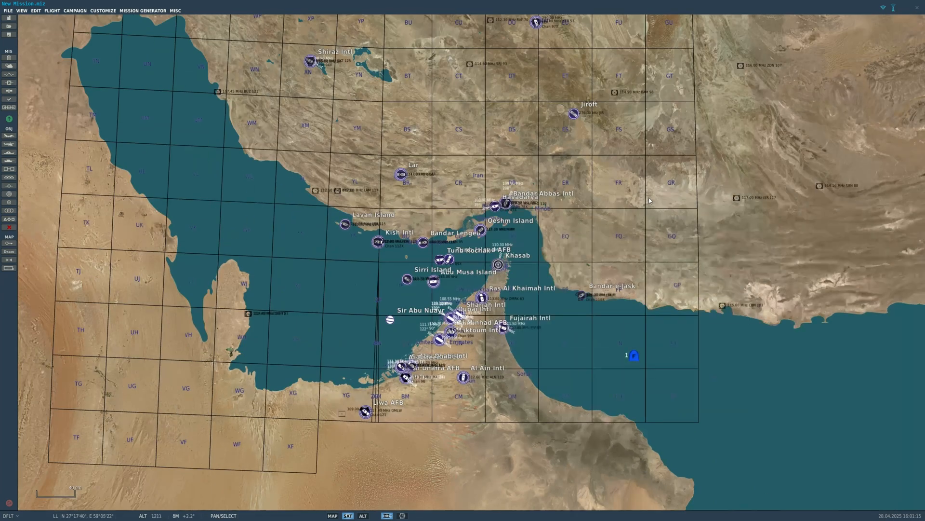
scroll(525, 264, up, 2)
scroll(641, 284, up, 6)
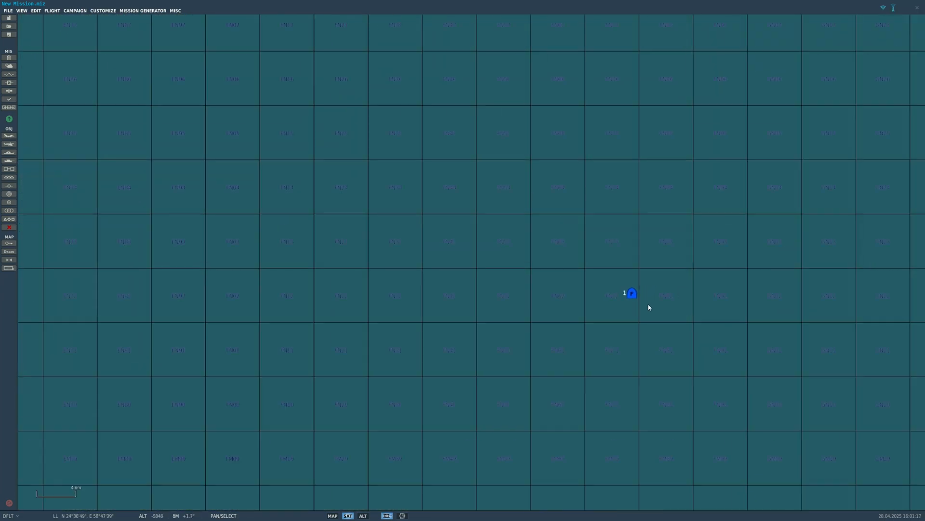
scroll(607, 301, down, 5)
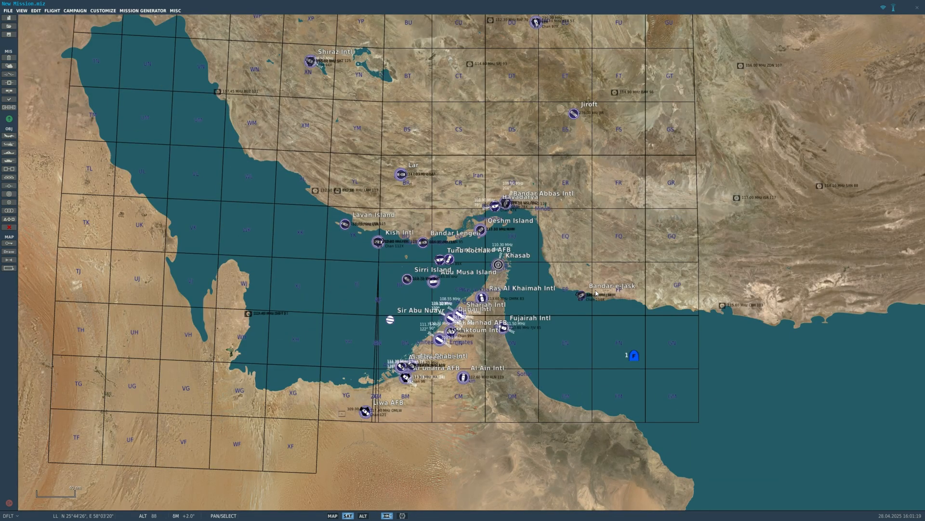
scroll(554, 308, up, 3)
scroll(615, 297, down, 4)
scroll(638, 325, up, 10)
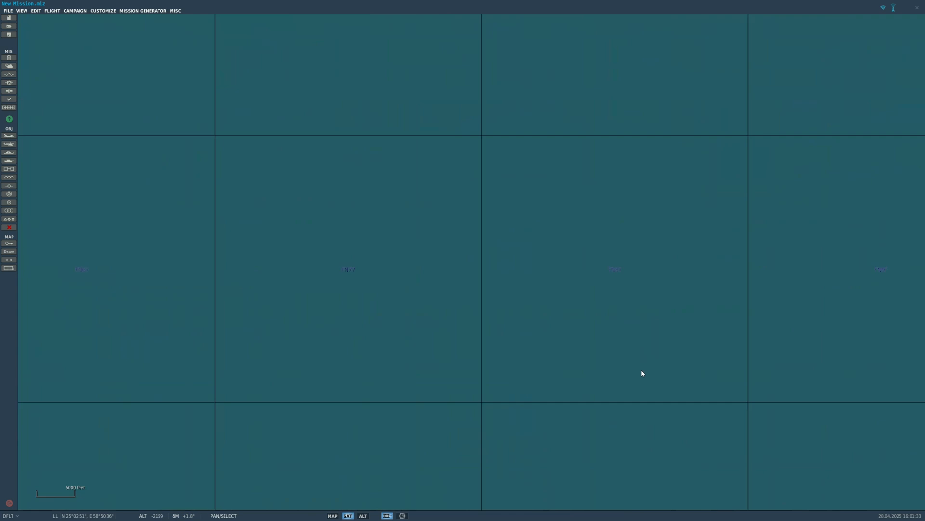
- Start a new naval group near the carrier with Combined Joint Task Forces Blue as its country
scroll(639, 391, down, 10)
scroll(627, 471, up, 7)
scroll(659, 239, up, 7)
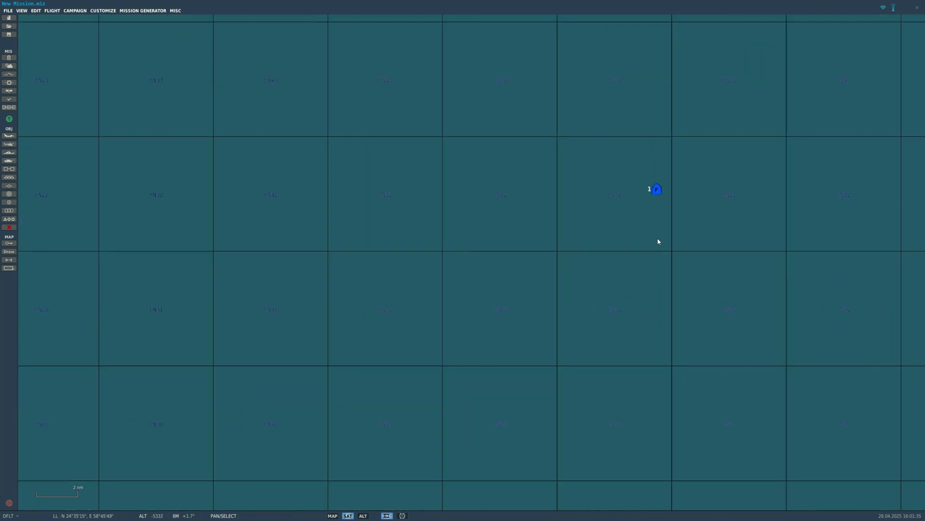
click(10, 152)
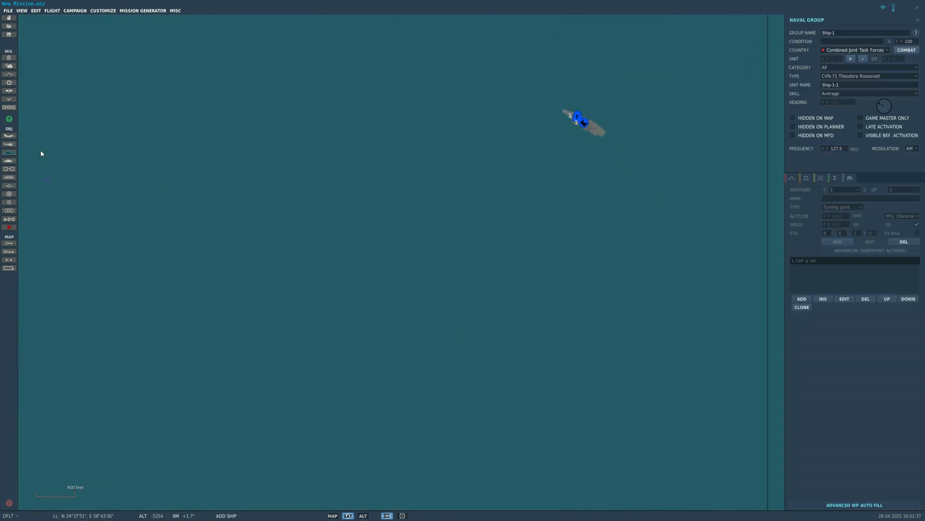
click(915, 69)
click(836, 50)
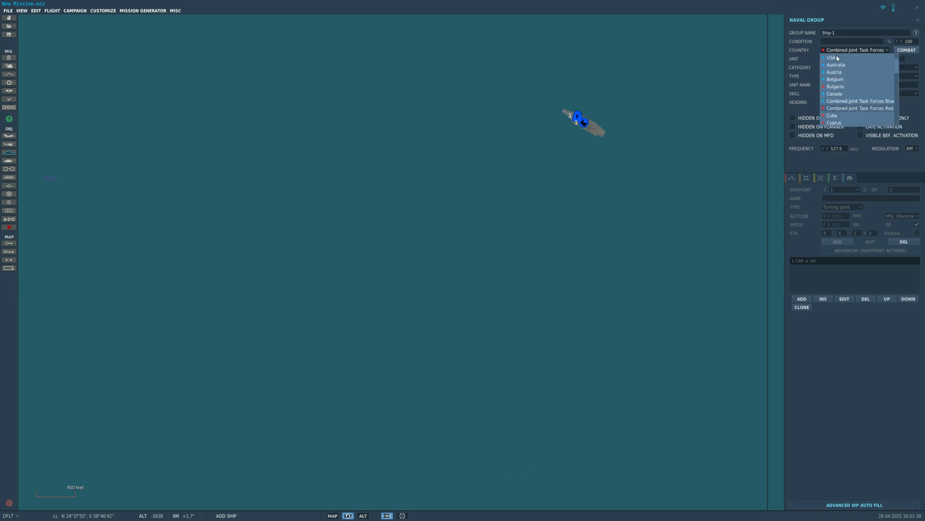
click(839, 102)
- Choose CG Ticonderoga as the ship type and place it a short distance southwest of the carrier
click(849, 76)
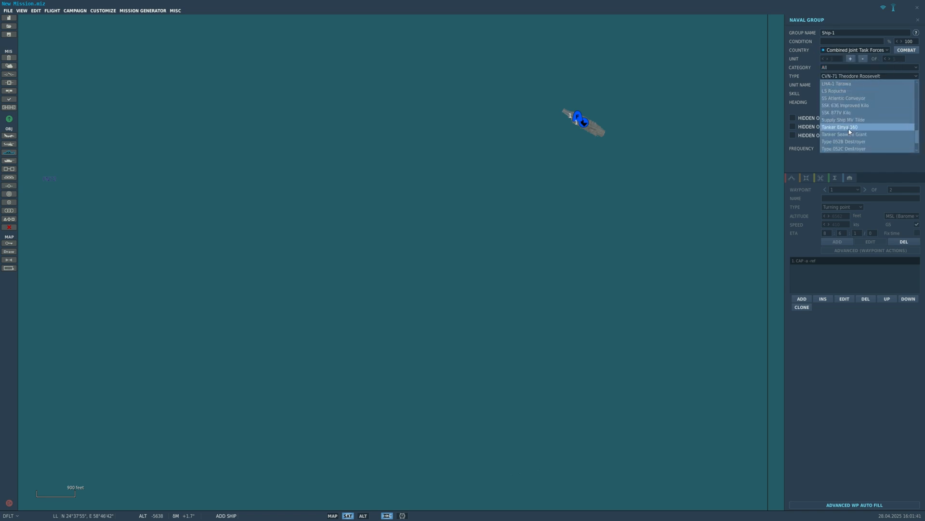
scroll(849, 129, up, 5)
click(845, 105)
click(522, 210)
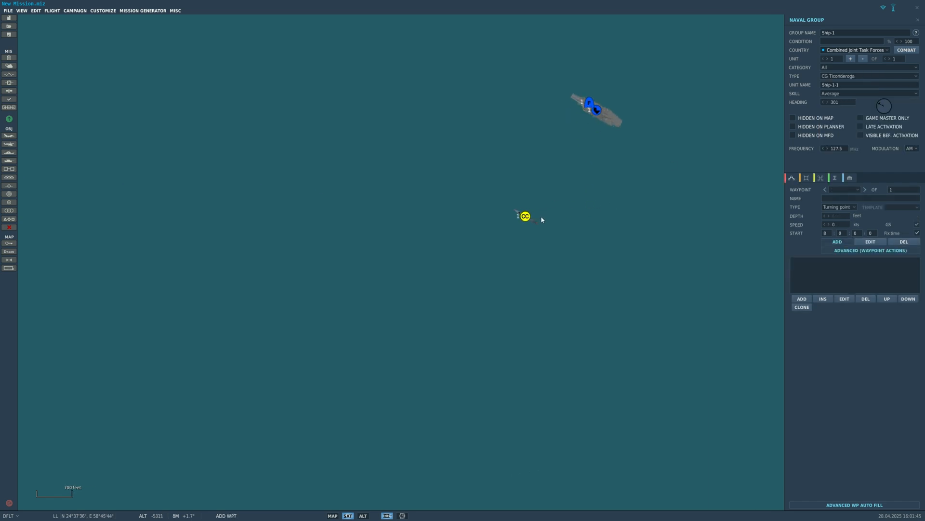
scroll(535, 217, down, 10)
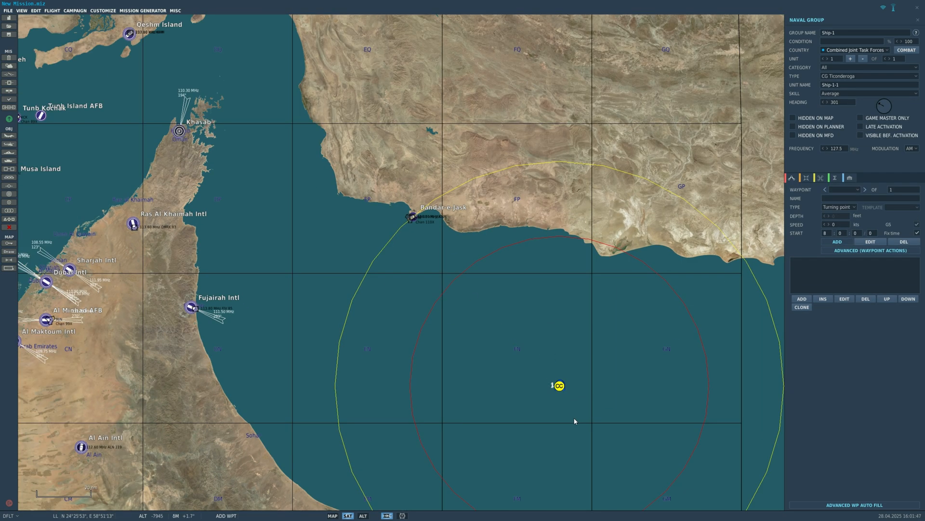
scroll(571, 407, up, 5)
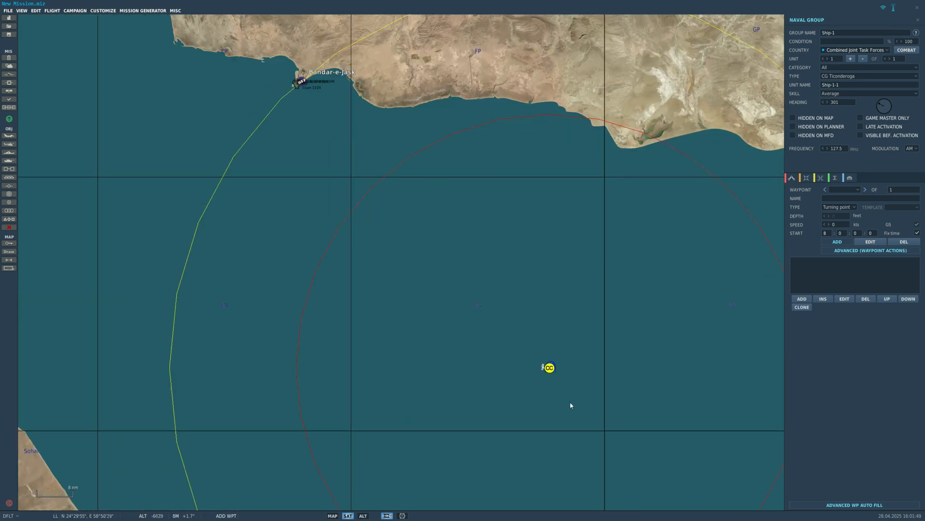
scroll(526, 352, down, 4)
scroll(525, 350, down, 3)
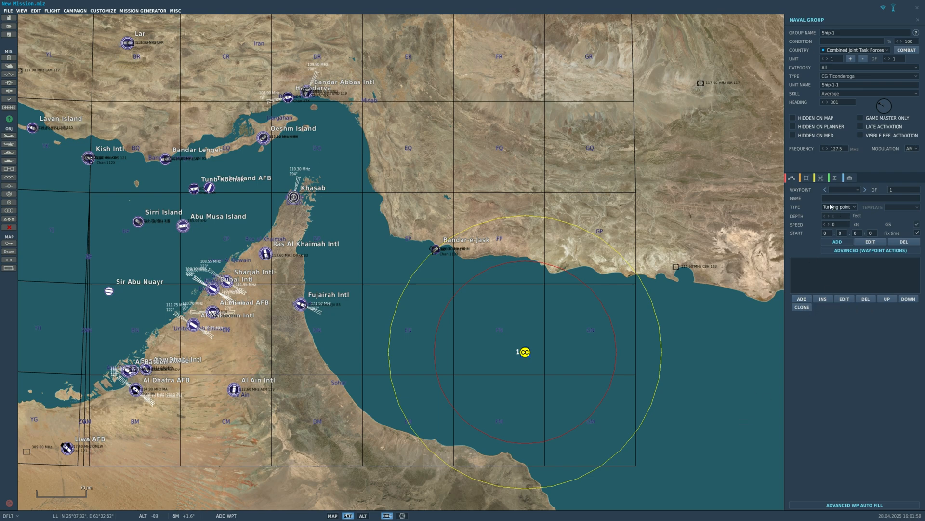
- Add a Set Option waypoint action with ROE as its action to the Ticonderoga group's starting waypoint
click(844, 189)
click(840, 199)
scroll(638, 282, up, 1)
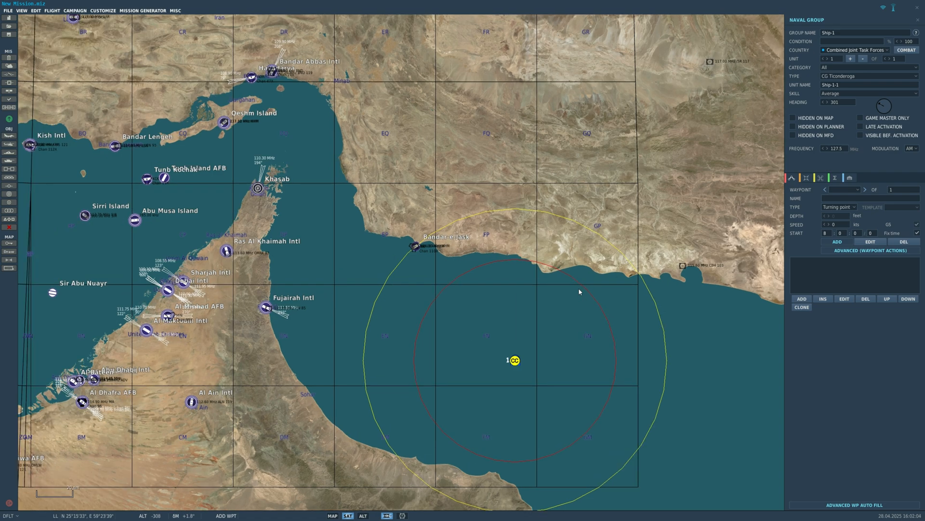
click(802, 298)
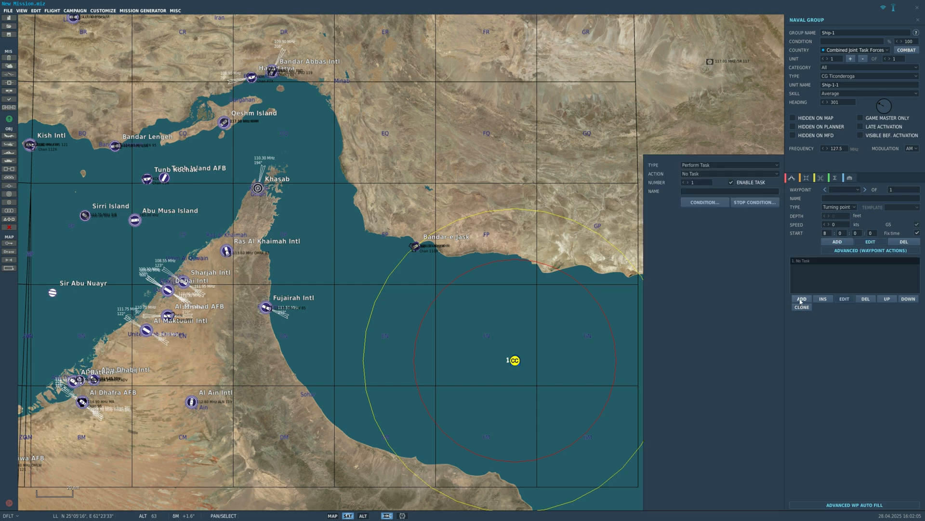
click(704, 165)
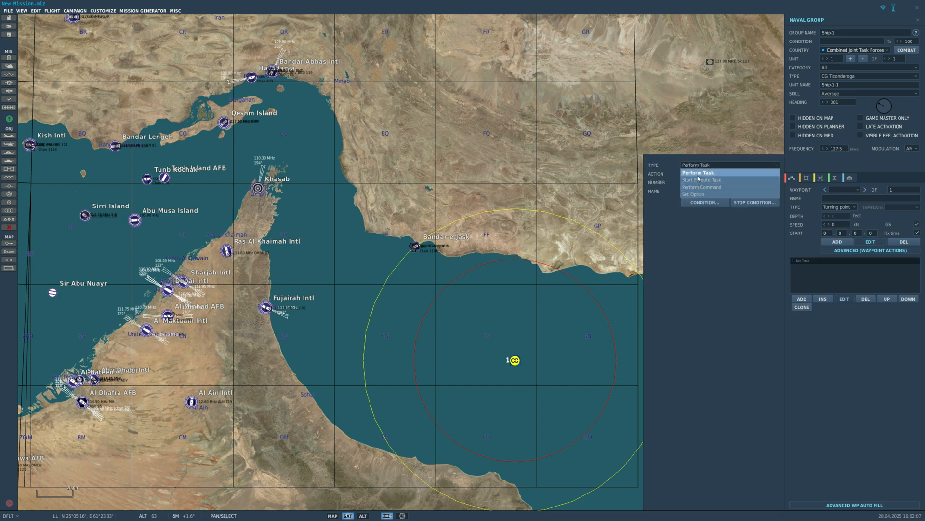
click(697, 195)
click(696, 174)
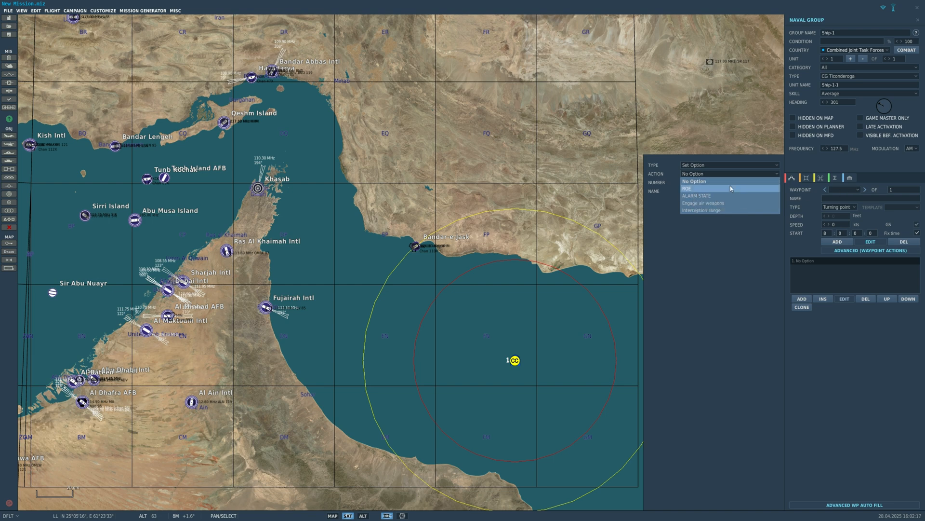
click(714, 190)
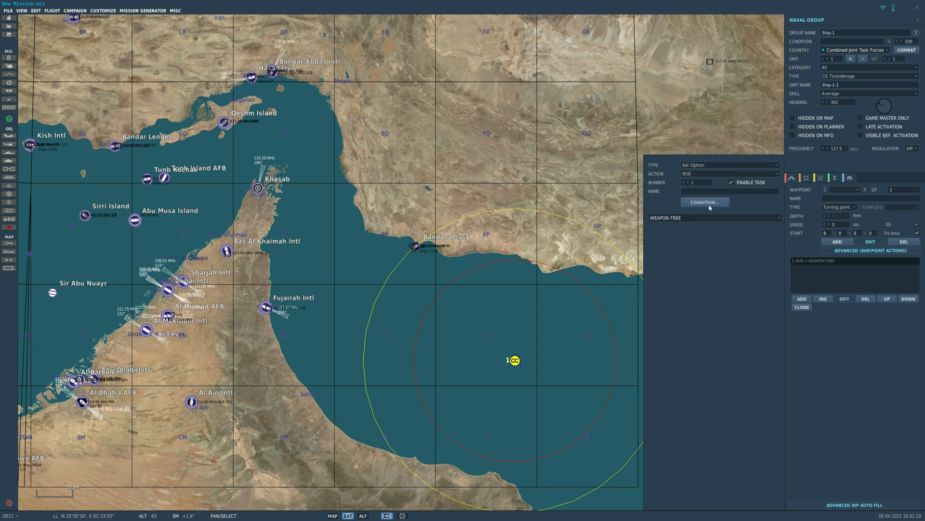
- Try Weapon Hold and Return Fire as the Ticonderoga group's ROE setting
click(705, 218)
click(674, 240)
click(682, 220)
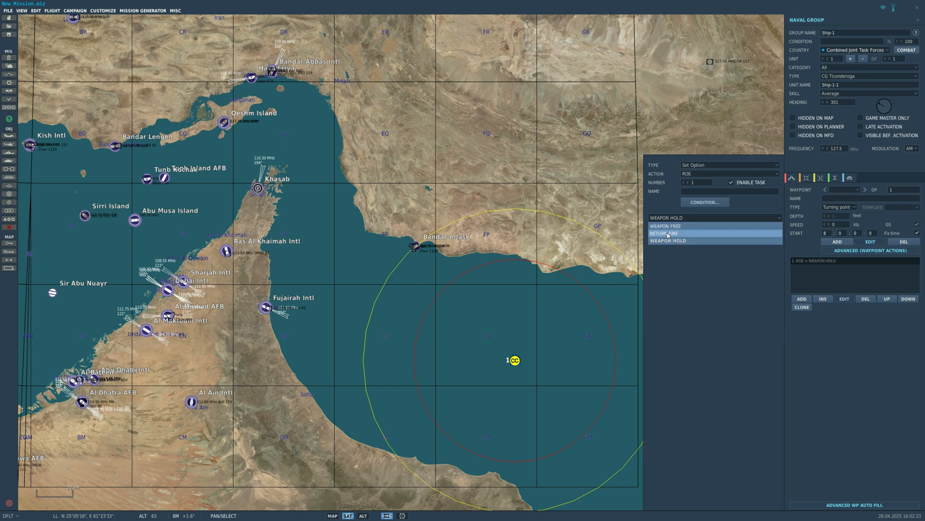
click(668, 233)
scroll(617, 247, up, 1)
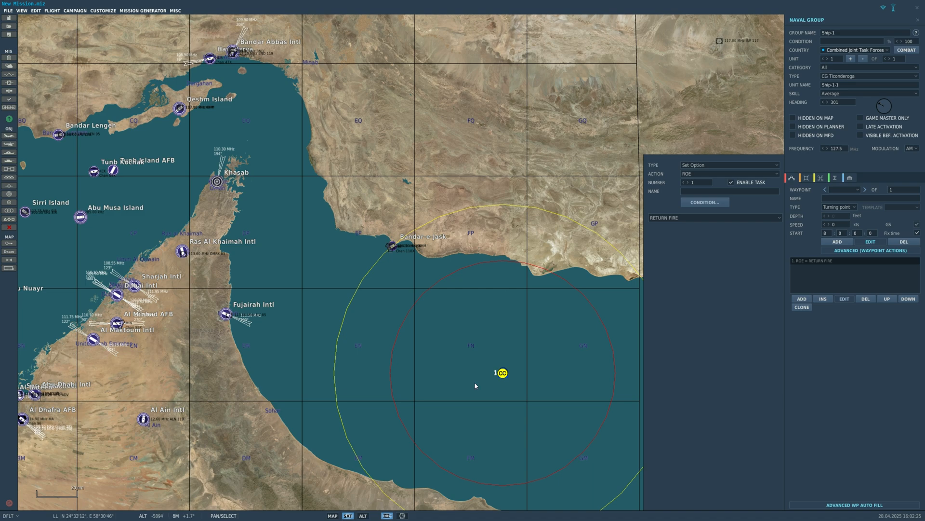
- Set the Ticonderoga group's ROE to Weapon Free and deselect the group
scroll(502, 373, up, 10)
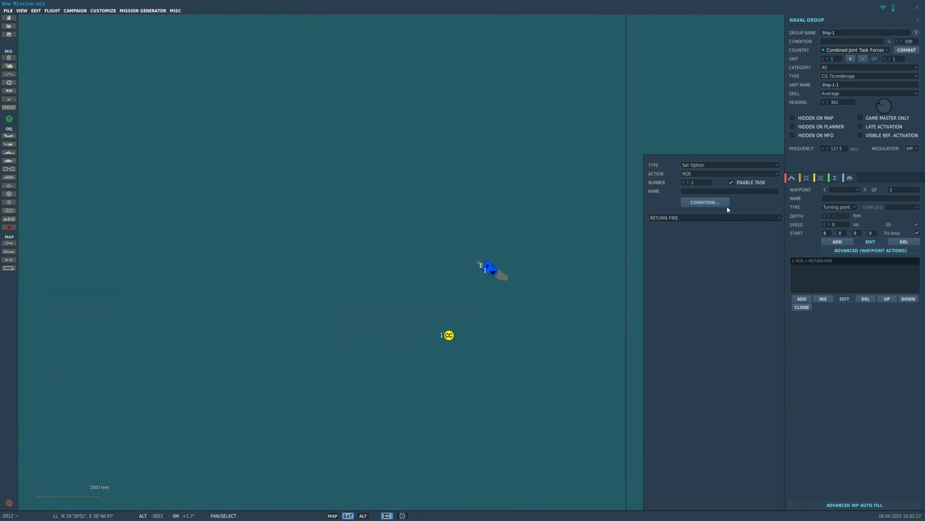
scroll(473, 259, up, 5)
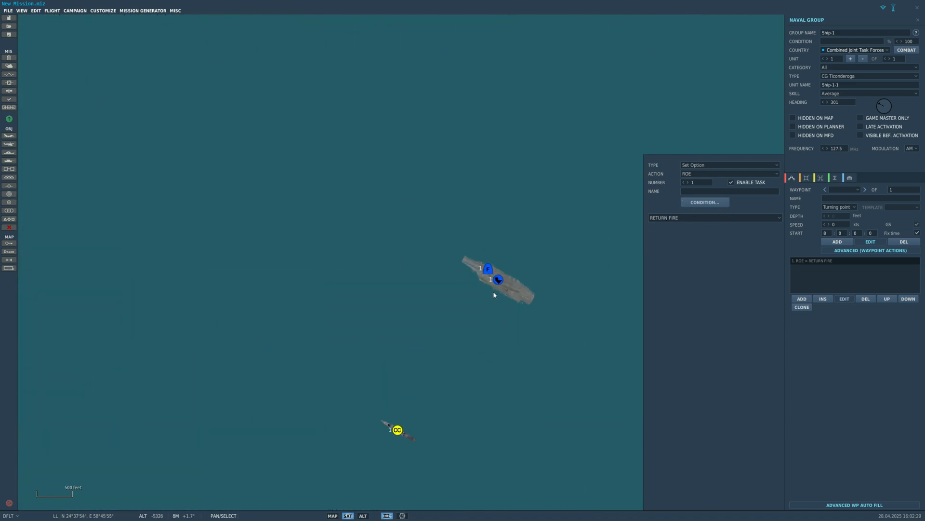
scroll(494, 293, down, 3)
click(665, 218)
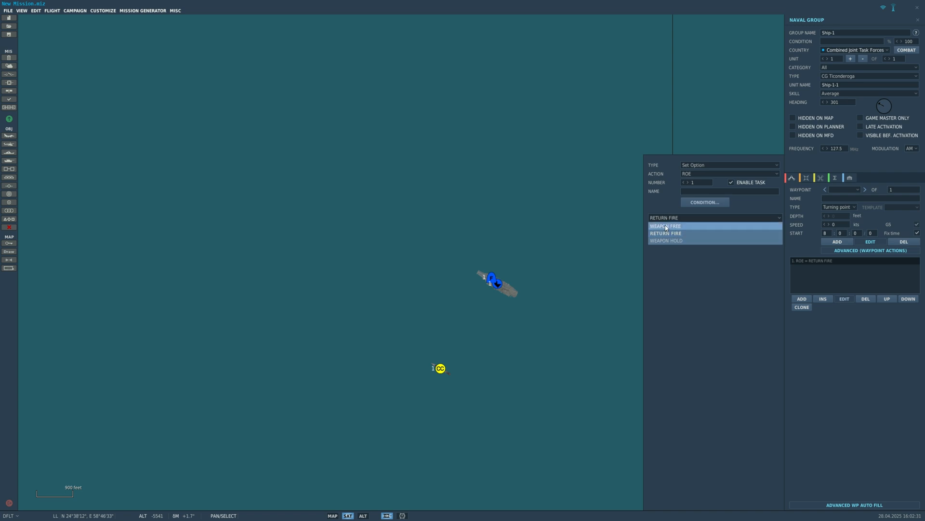
click(665, 226)
scroll(508, 251, down, 8)
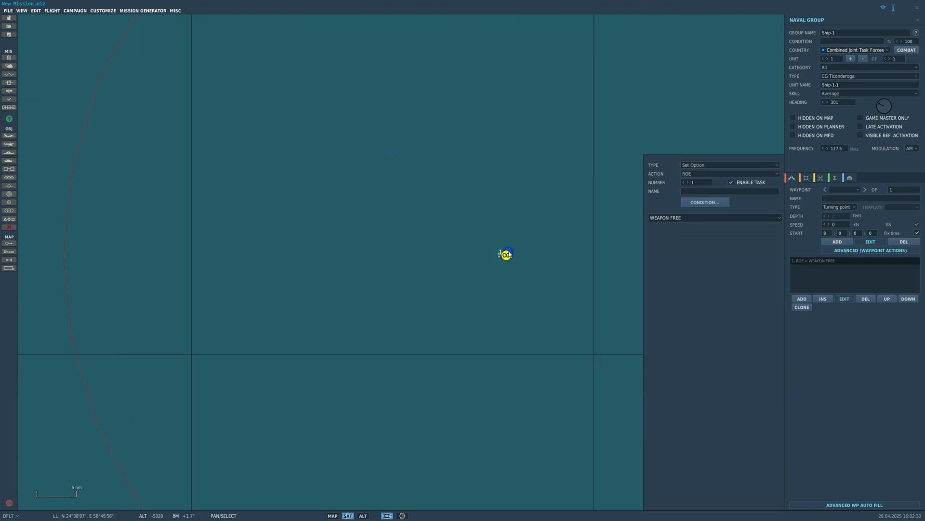
scroll(506, 255, up, 5)
click(495, 261)
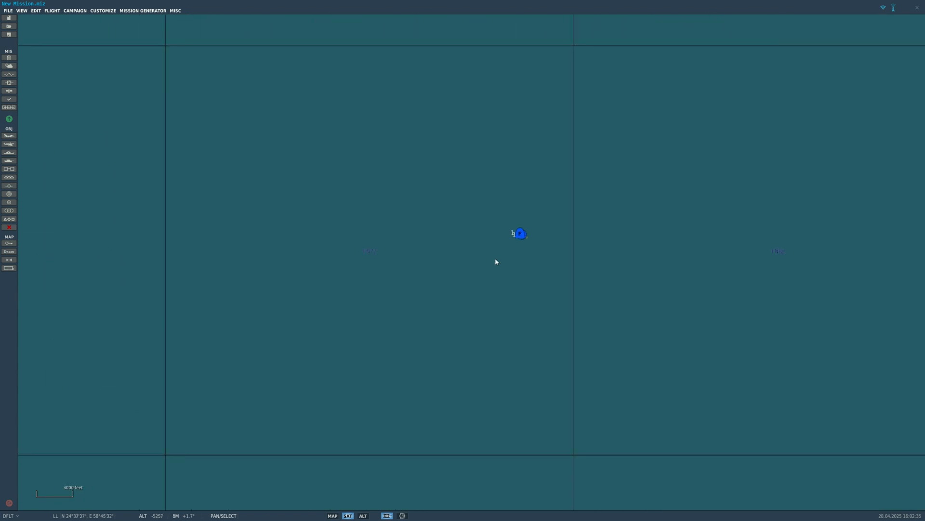
- Examine the carrier group's position and the surrounding Persian Gulf region on the satellite map
scroll(495, 261, down, 7)
scroll(490, 245, up, 2)
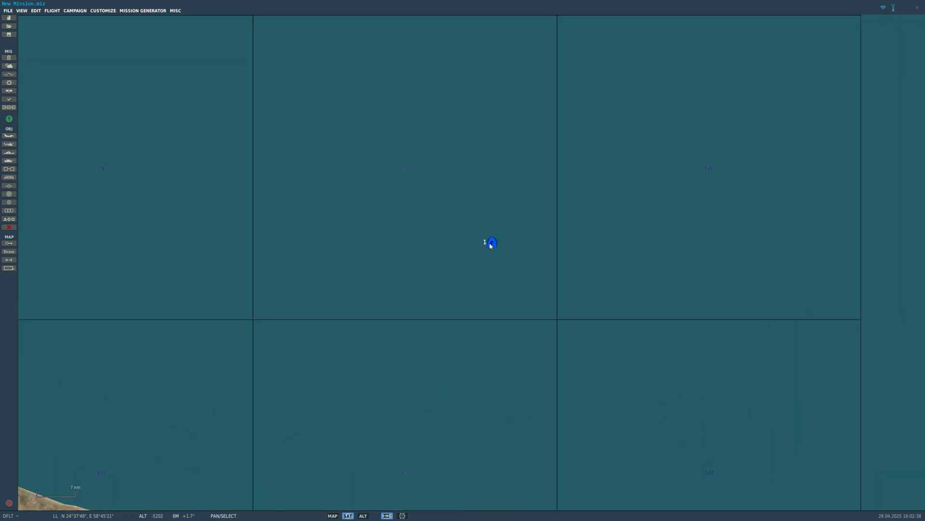
scroll(626, 347, down, 5)
scroll(562, 273, up, 2)
scroll(523, 299, up, 6)
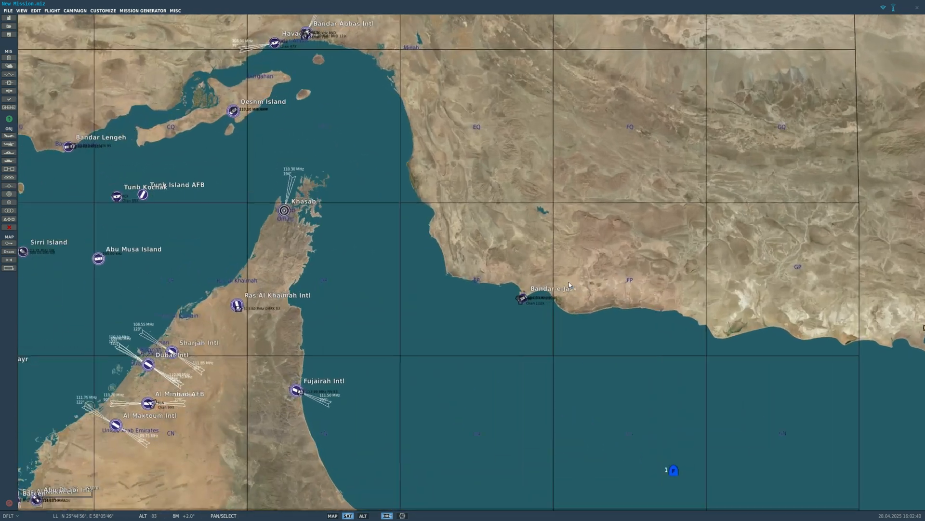
scroll(519, 288, down, 6)
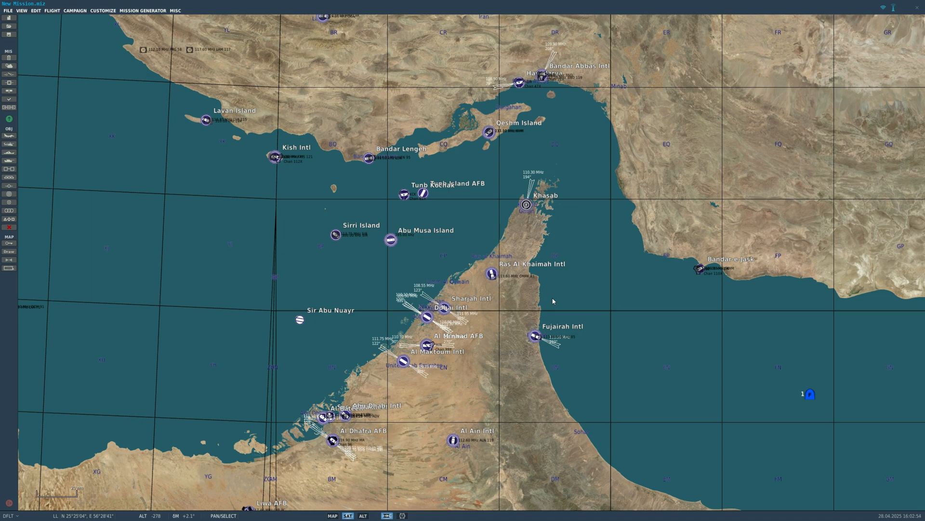
scroll(553, 301, down, 3)
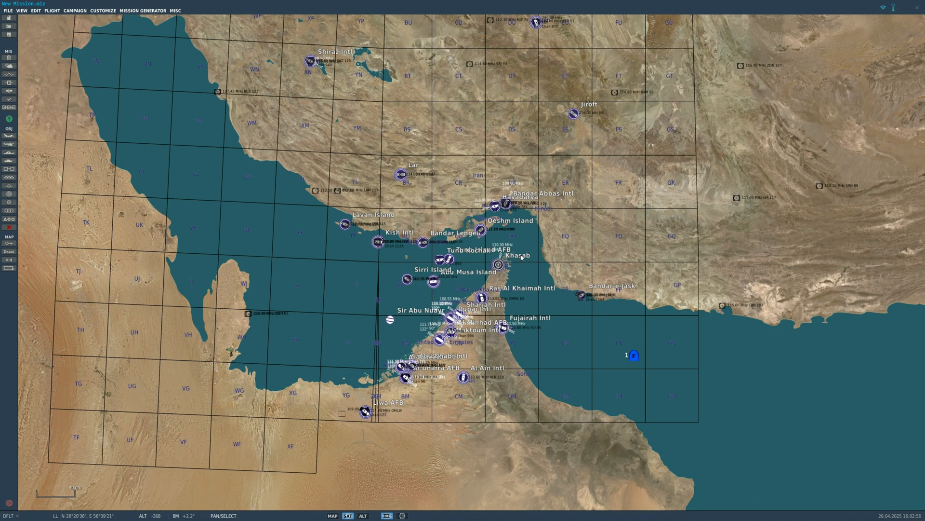
scroll(576, 393, up, 2)
click(363, 516)
click(349, 516)
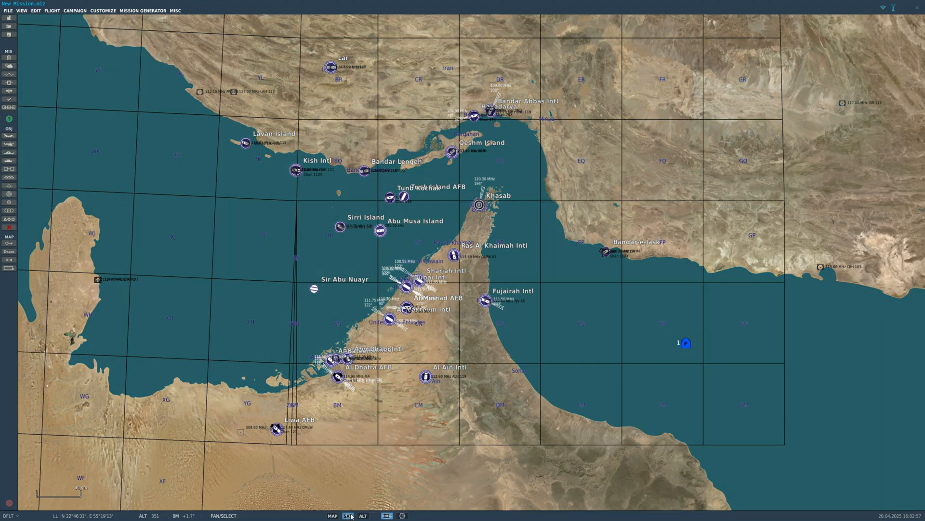
scroll(456, 270, up, 3)
scroll(489, 362, down, 4)
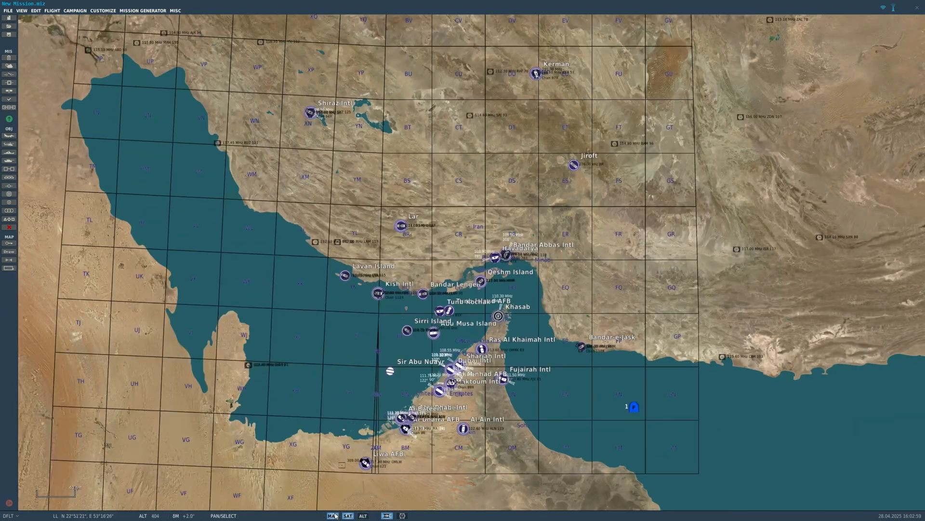
- Display the aeronautical chart map style and examine the Gulf region at several scales
click(333, 515)
scroll(392, 251, up, 2)
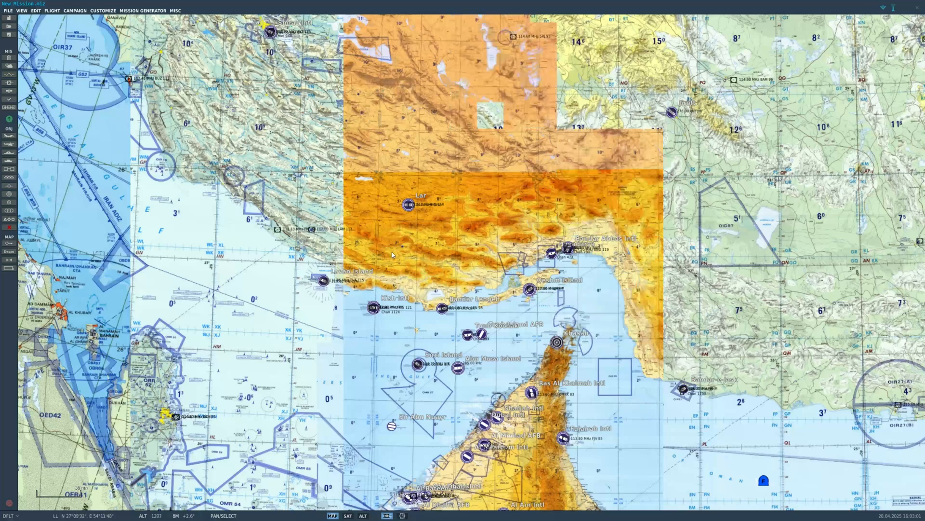
drag(416, 285, 403, 294)
scroll(404, 293, down, 1)
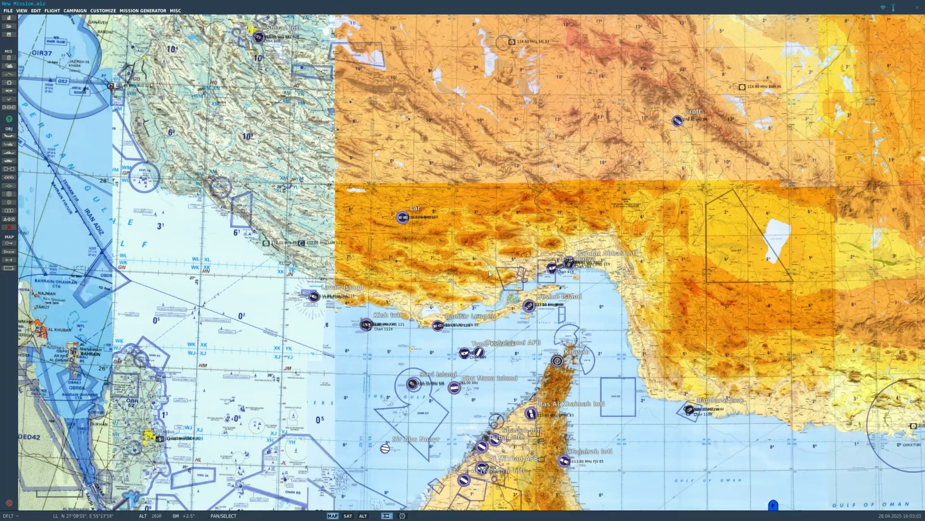
scroll(543, 262, down, 2)
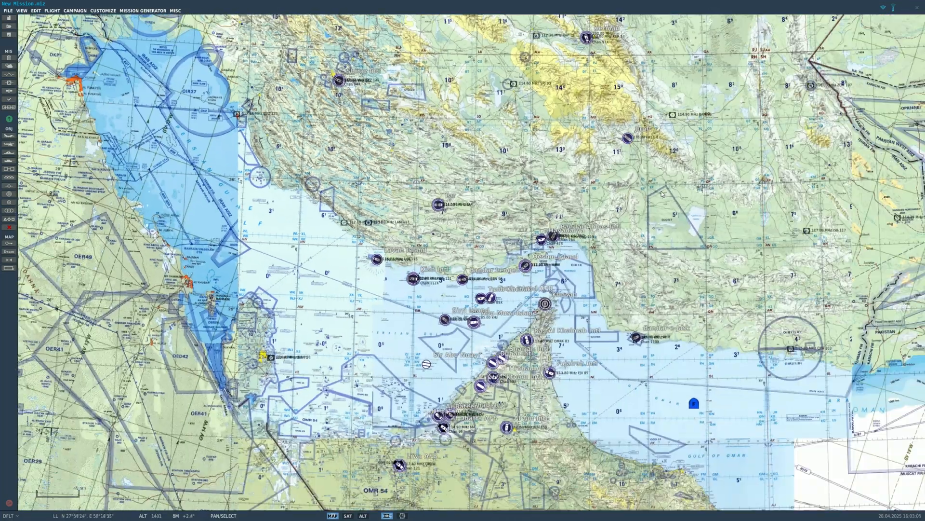
scroll(693, 386, up, 5)
scroll(573, 305, down, 5)
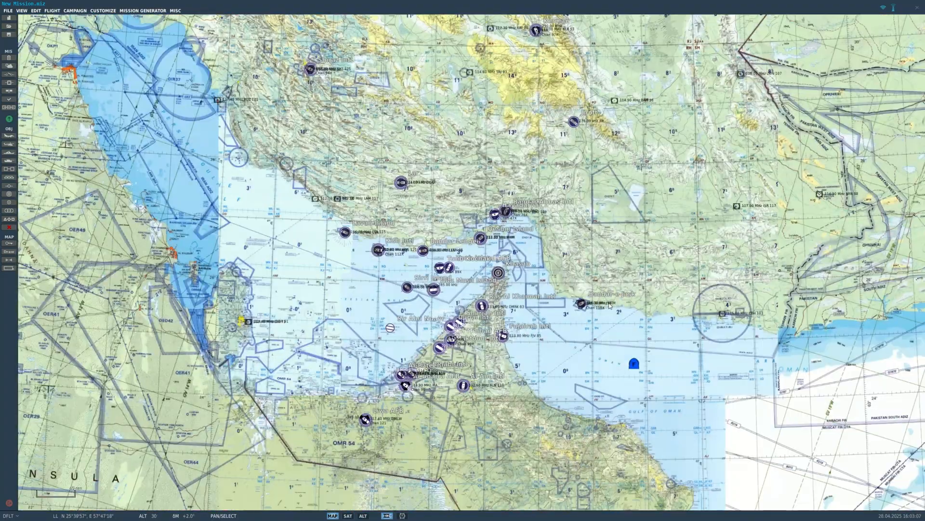
scroll(538, 254, up, 3)
scroll(520, 241, down, 2)
scroll(520, 240, up, 2)
scroll(519, 239, down, 2)
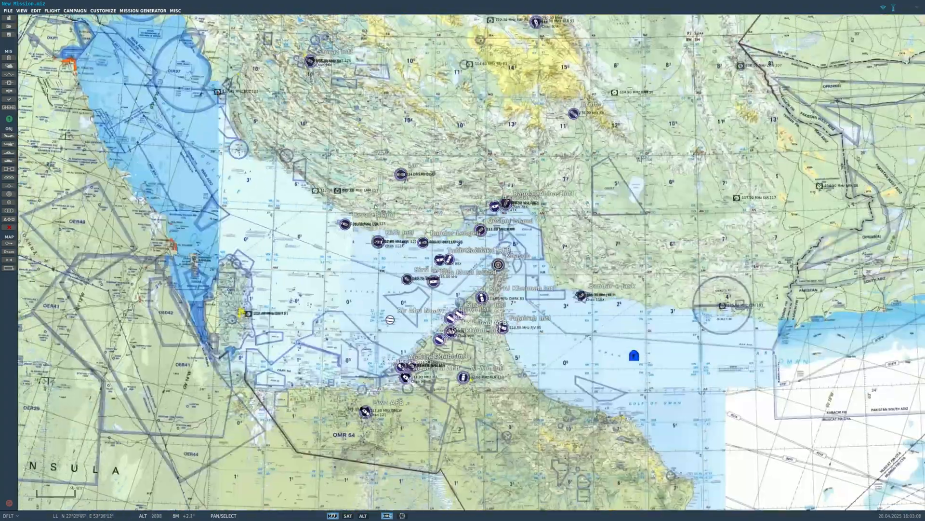
- Display the altitude map style and examine the mountainous terrain south of Khasab
click(362, 516)
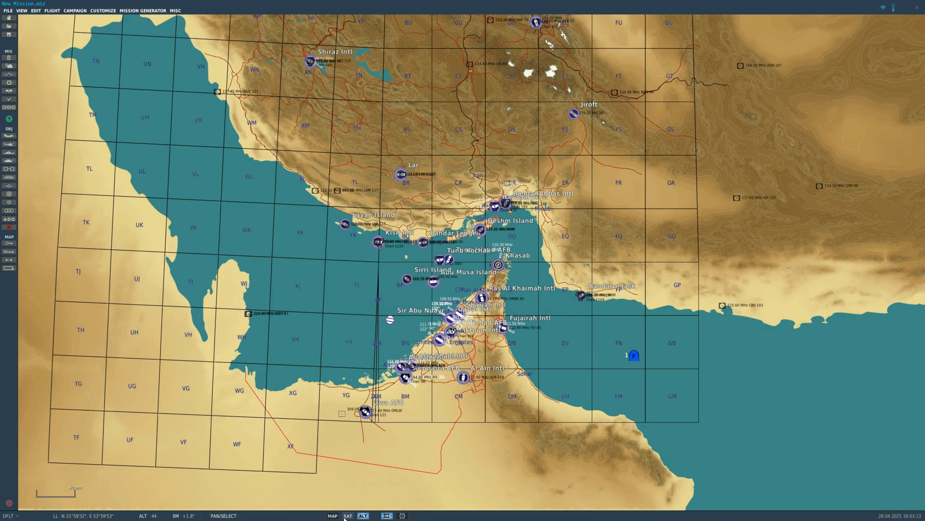
scroll(484, 297, up, 5)
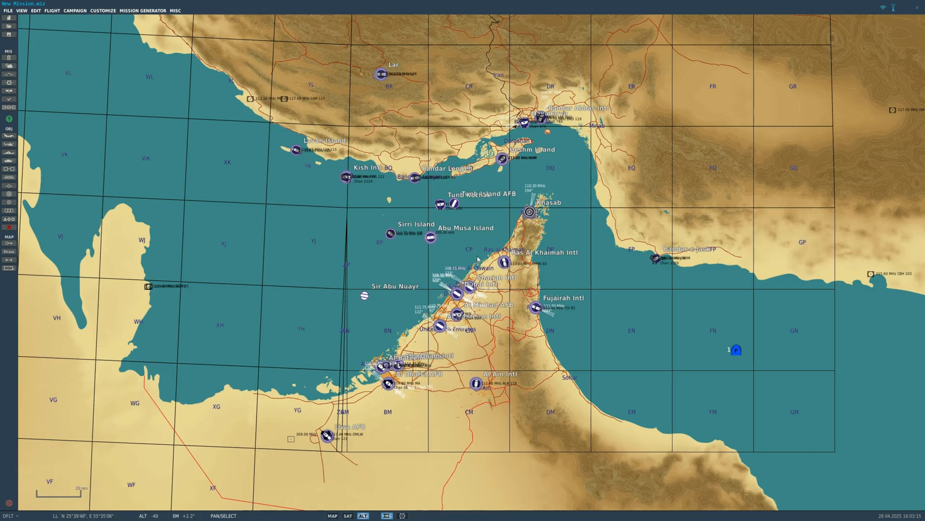
scroll(587, 144, up, 4)
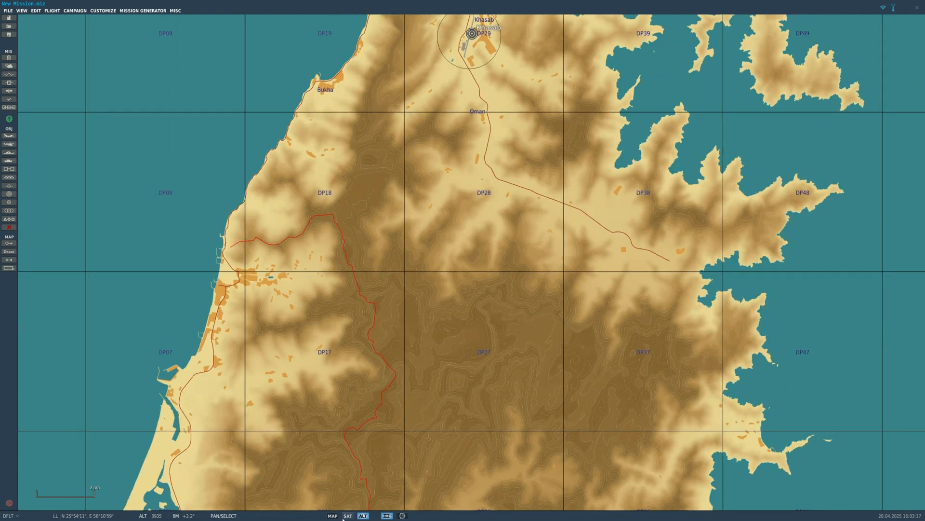
- Return to the satellite map style and inspect the terrain detail of the peninsula around Khasab and Ras Al Khaimah
click(345, 515)
scroll(475, 223, up, 6)
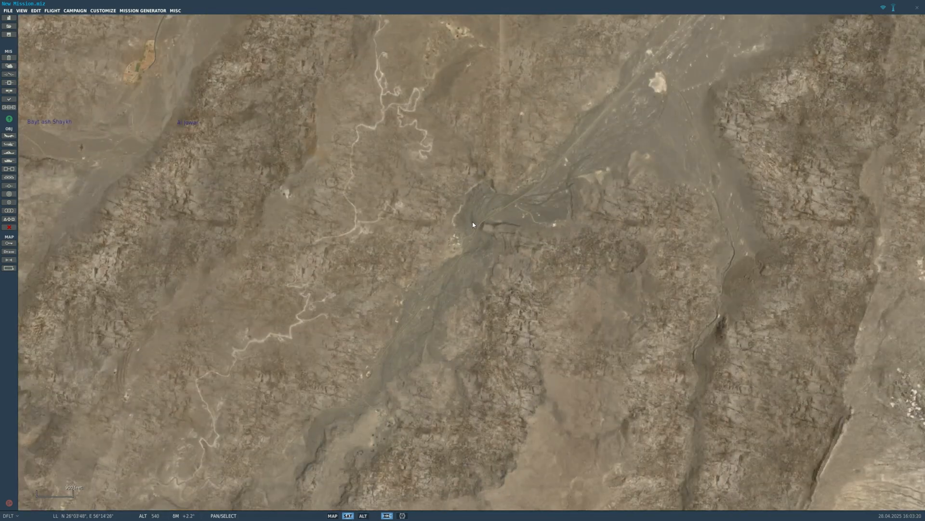
scroll(552, 173, down, 8)
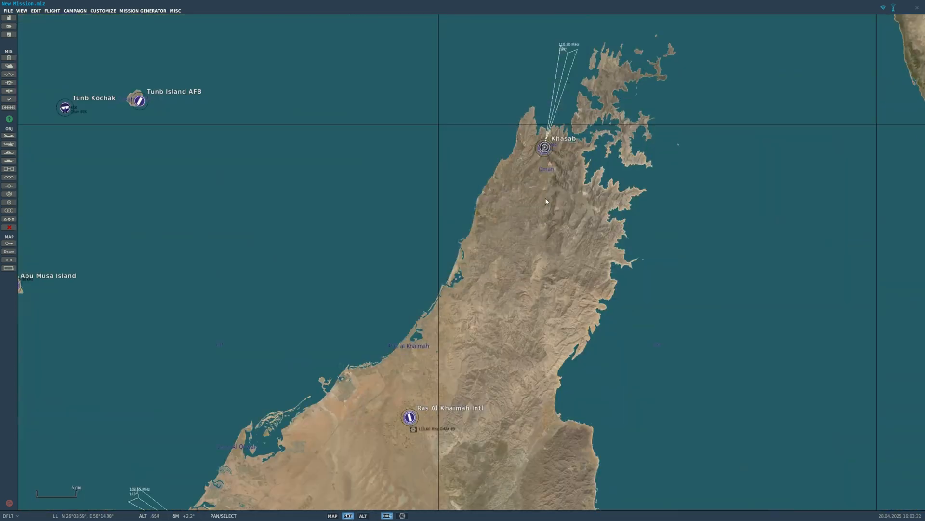
scroll(549, 216, up, 3)
drag(496, 282, 556, 27)
scroll(499, 140, down, 4)
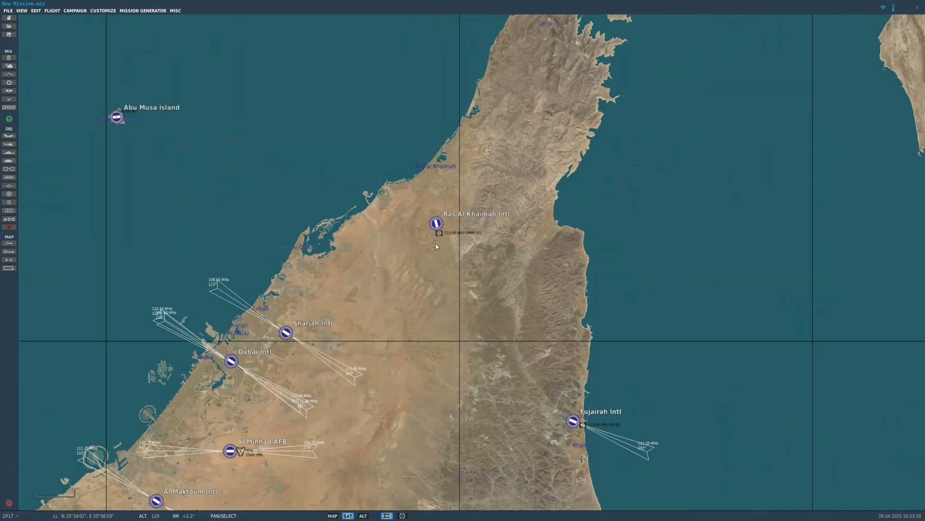
scroll(446, 246, up, 3)
scroll(451, 251, down, 4)
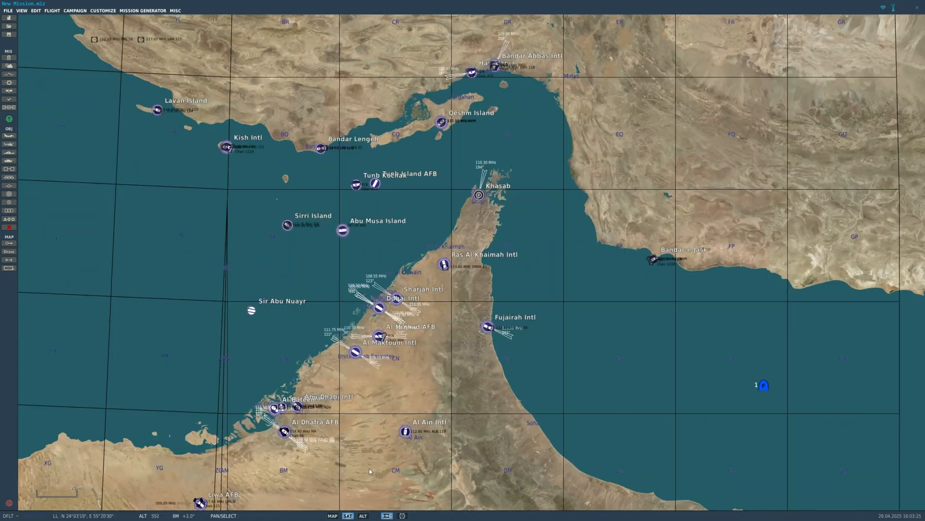
- Switch back to the aeronautical chart style and view the whole theatre around the carrier group
click(332, 515)
scroll(527, 346, down, 2)
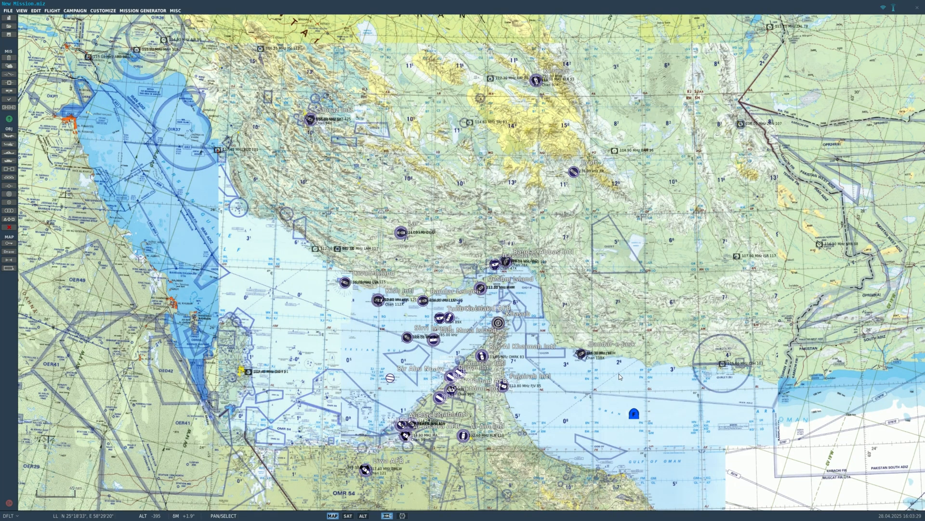
scroll(619, 373, up, 1)
scroll(618, 372, down, 1)
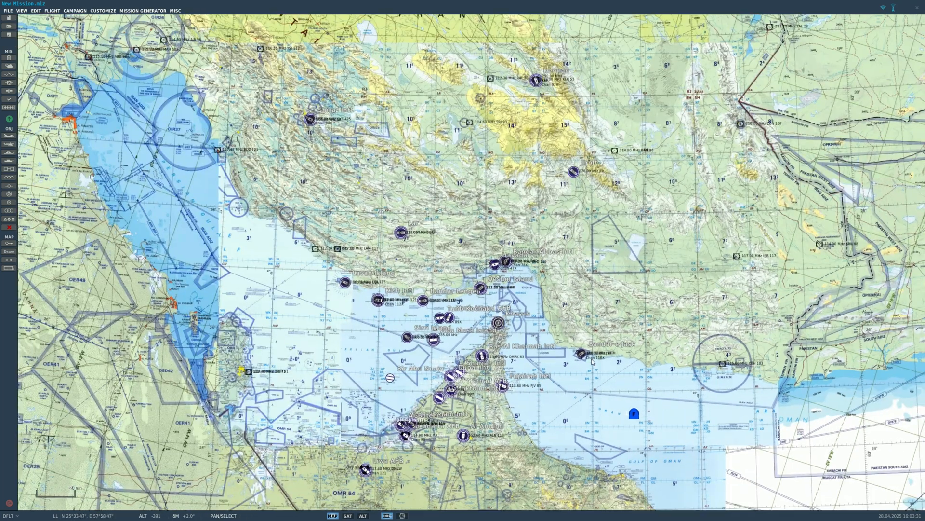